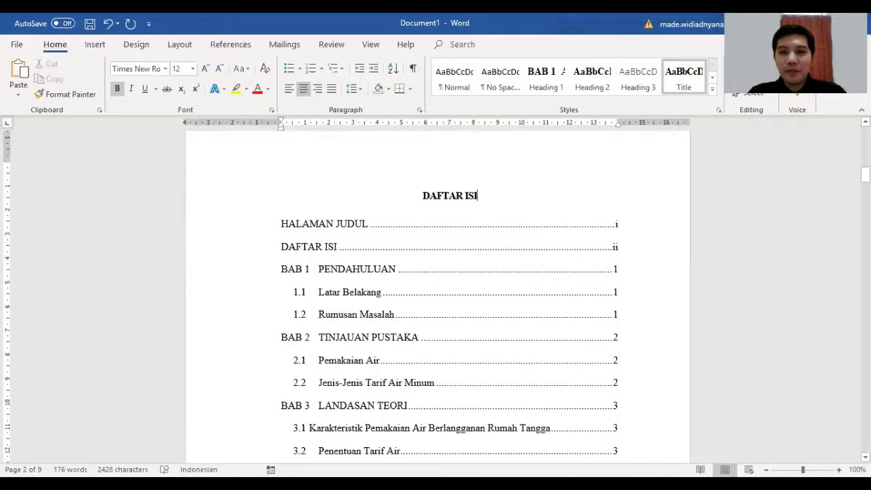
- Enlarge the view to 140% and look through the DAFTAR ISI entries from HALAMAN JUDUL to DAFTAR PUSTAKA
click(838, 470)
click(839, 470)
click(839, 470)
click(839, 470)
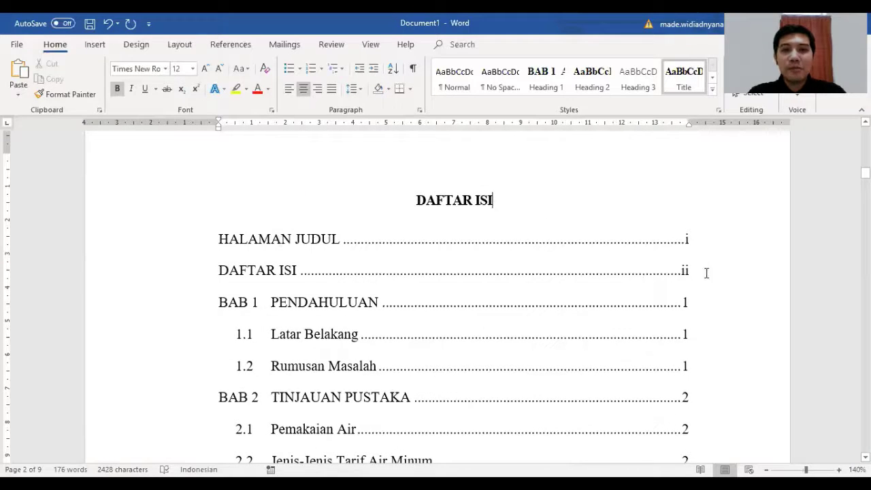
scroll(705, 271, down, 3)
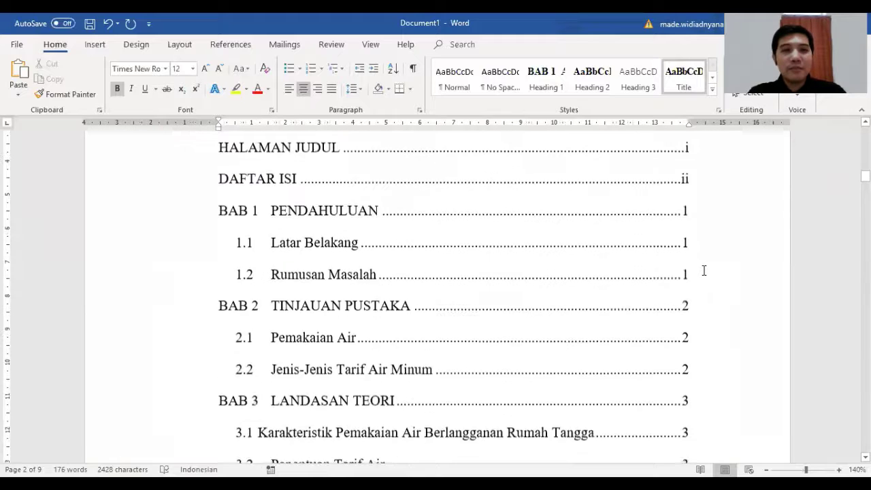
scroll(704, 271, down, 9)
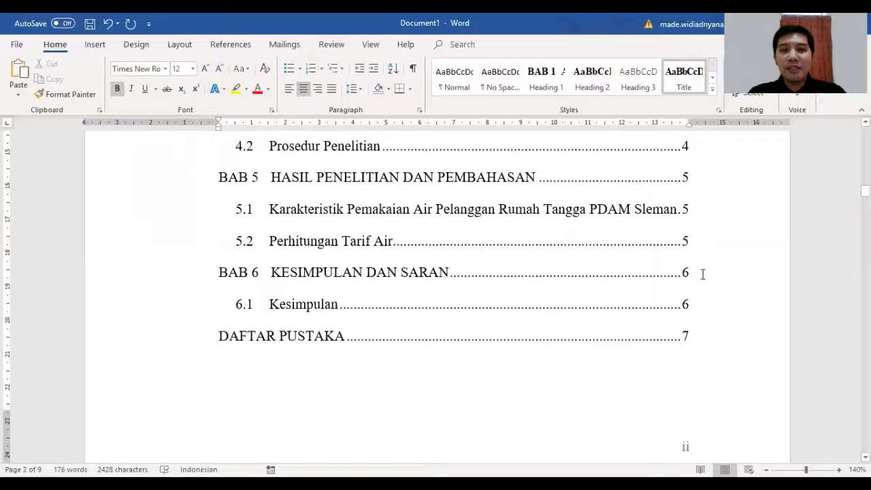
shift+click(702, 335)
scroll(682, 335, up, 15)
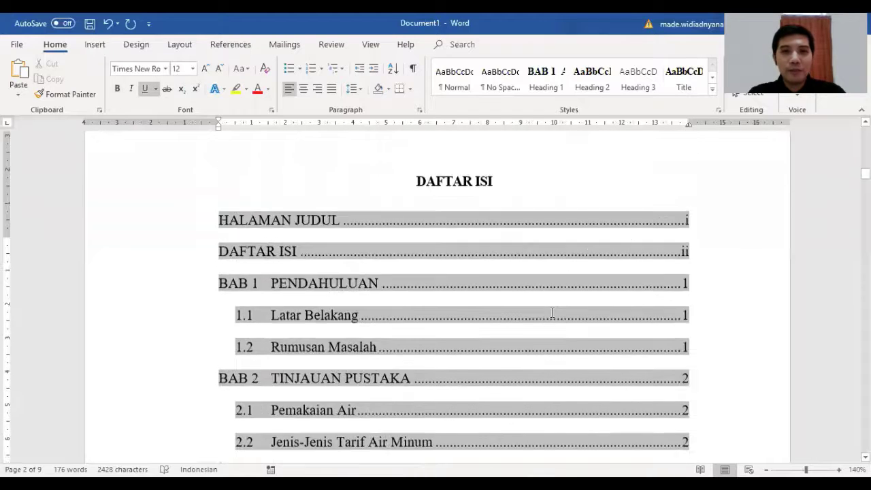
click(513, 324)
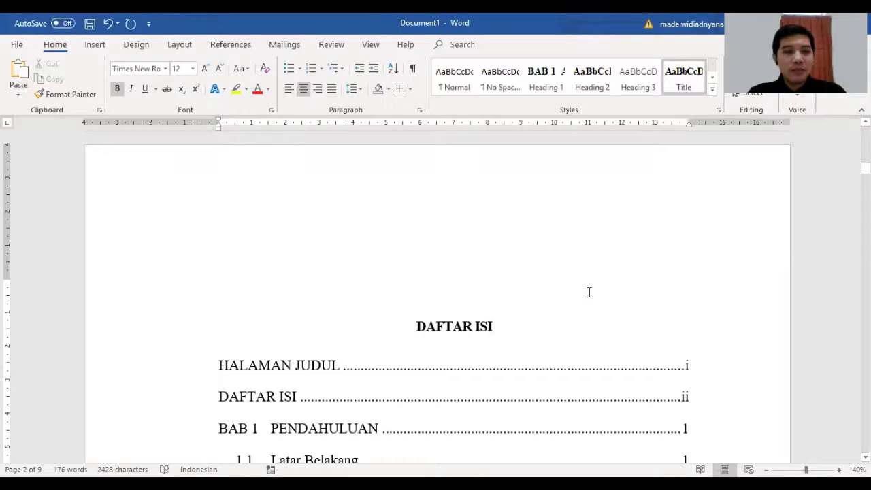
- Create a new blank document
click(17, 46)
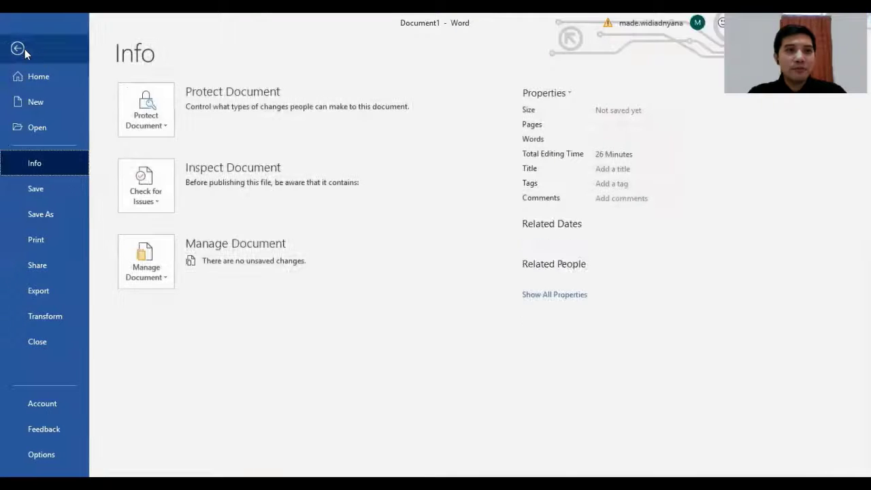
click(35, 100)
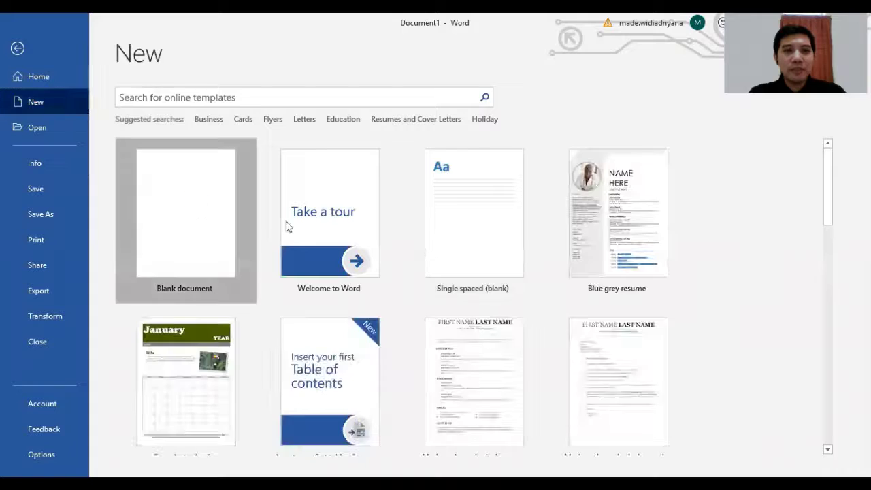
key(Escape)
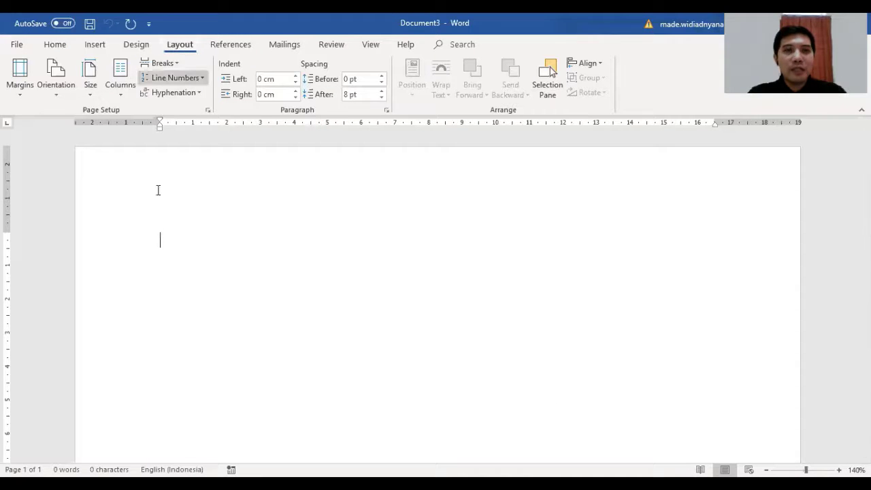
- Set the top page margin of the blank document to 4 cm in the page setup
click(105, 245)
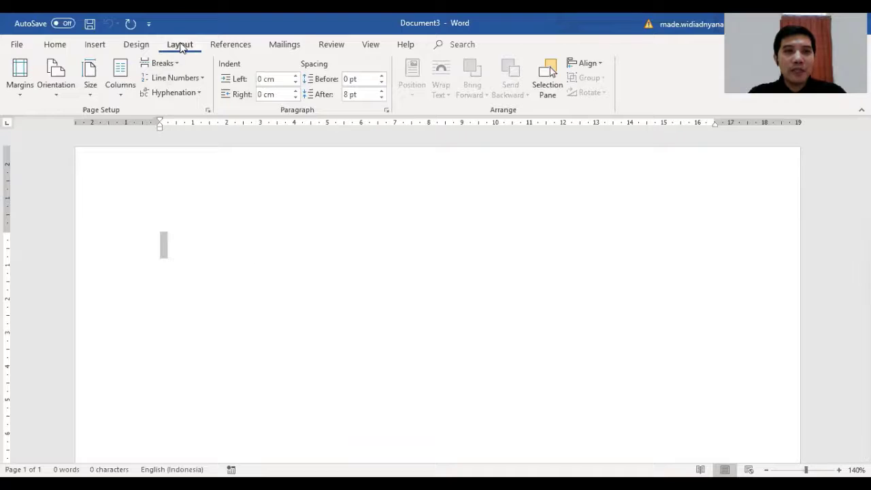
click(209, 112)
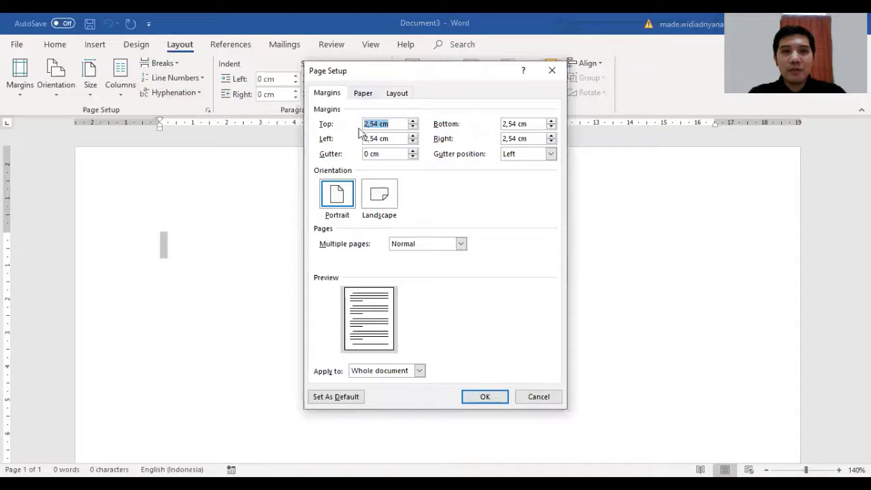
click(412, 123)
click(412, 123)
click(412, 123)
click(412, 123)
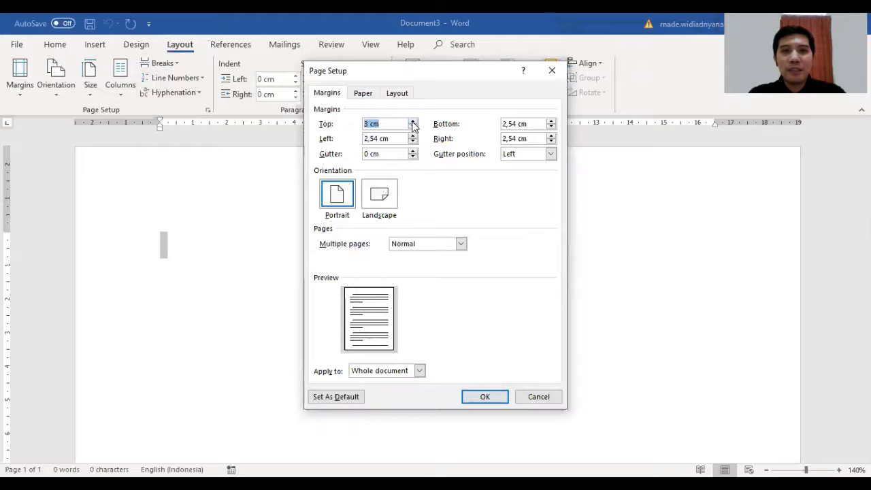
click(413, 123)
click(412, 123)
click(412, 123)
click(412, 123)
click(412, 123)
click(412, 123)
click(412, 123)
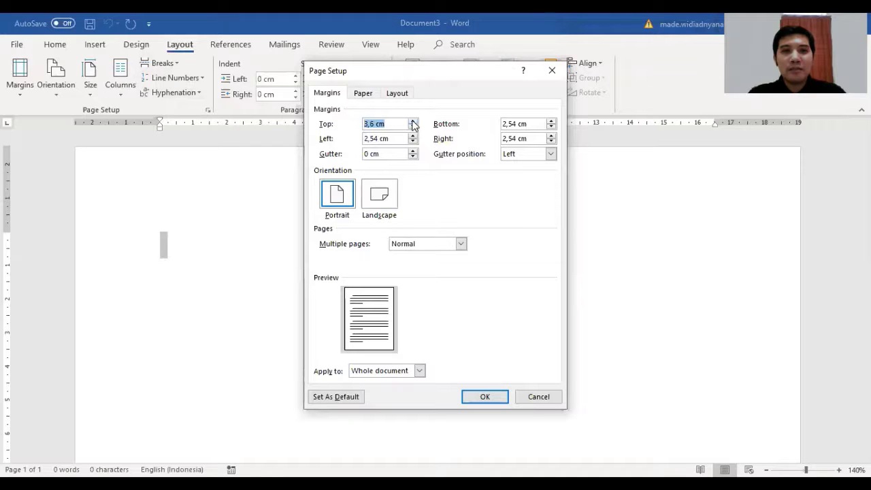
click(412, 123)
click(413, 123)
- Set the left page margin to 4 cm
click(412, 136)
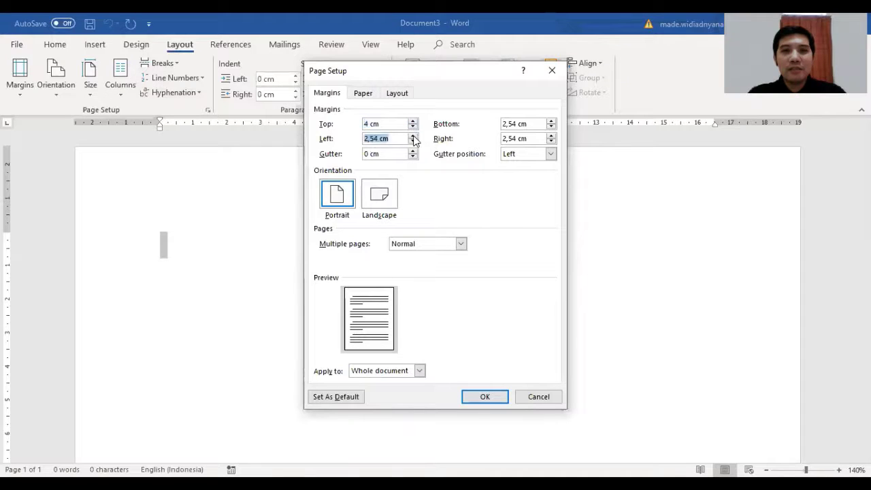
click(412, 135)
click(412, 135)
click(412, 136)
click(412, 136)
click(412, 135)
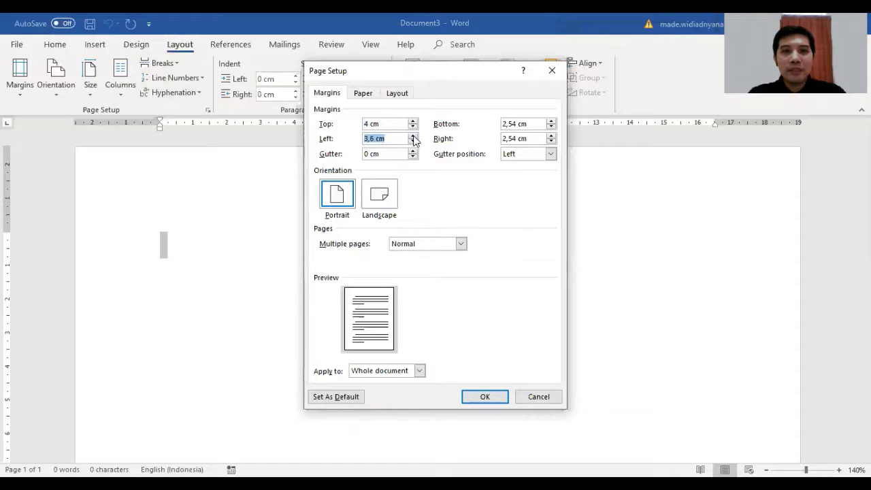
click(412, 135)
click(412, 136)
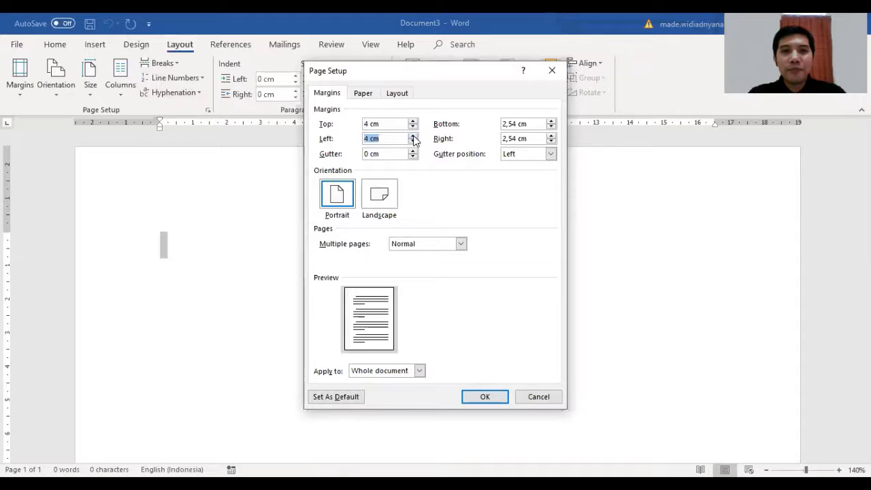
- Set the bottom and right page margins to 3 cm each
click(551, 121)
click(551, 121)
click(551, 121)
click(551, 121)
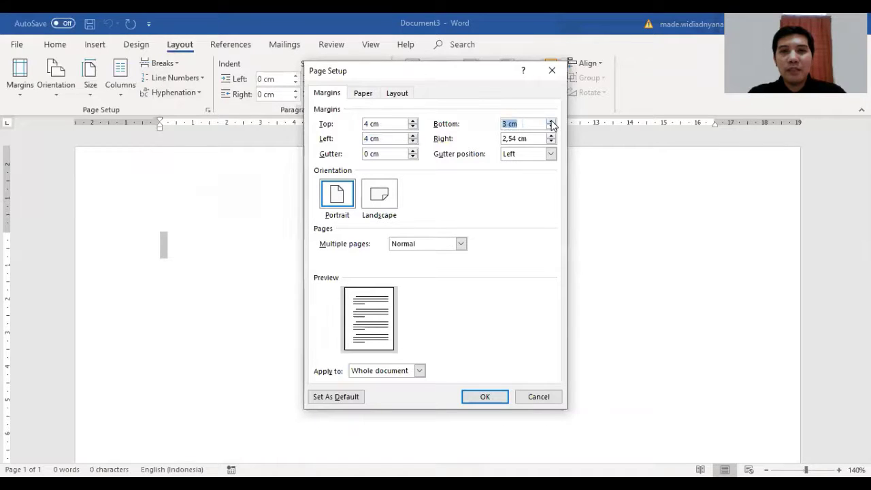
click(551, 135)
click(551, 135)
click(551, 136)
click(551, 135)
click(551, 138)
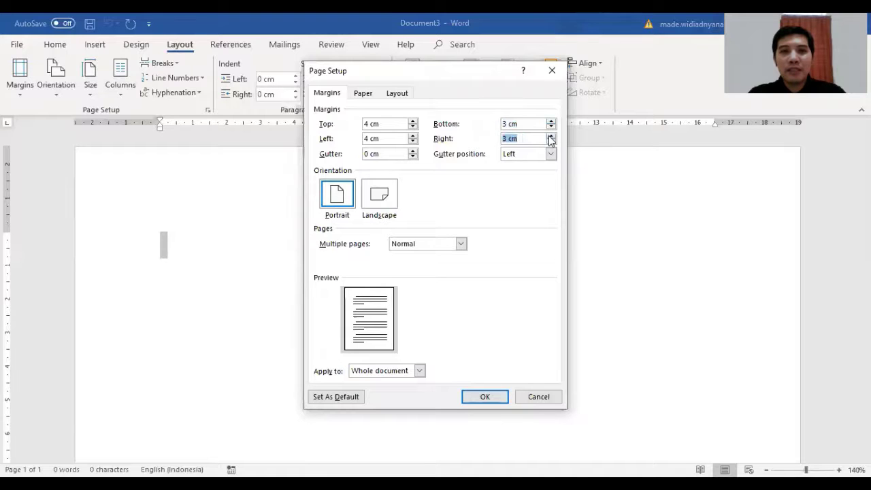
- Set the paper size to A4 and apply the page setup to the whole document
click(364, 93)
click(381, 124)
scroll(384, 156, down, 2)
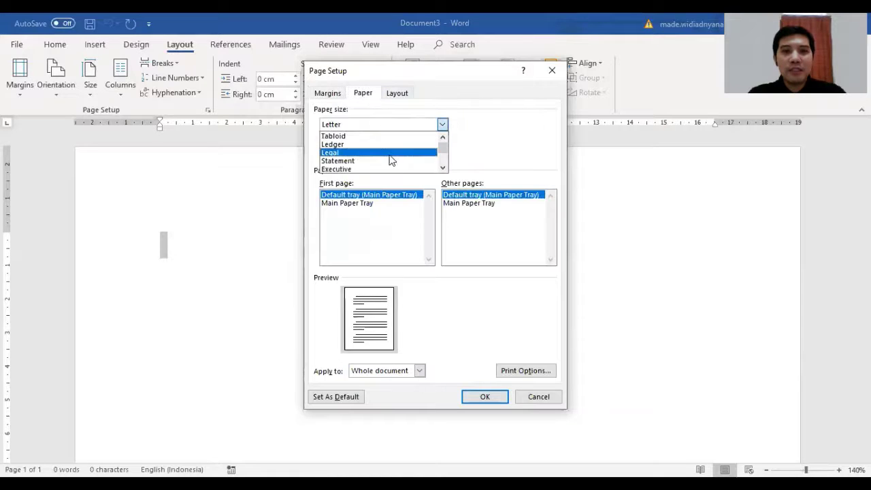
click(370, 162)
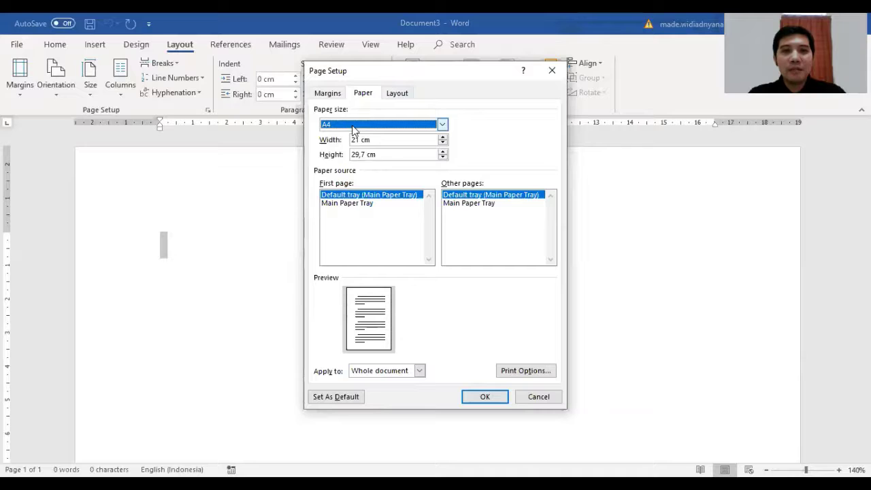
click(484, 396)
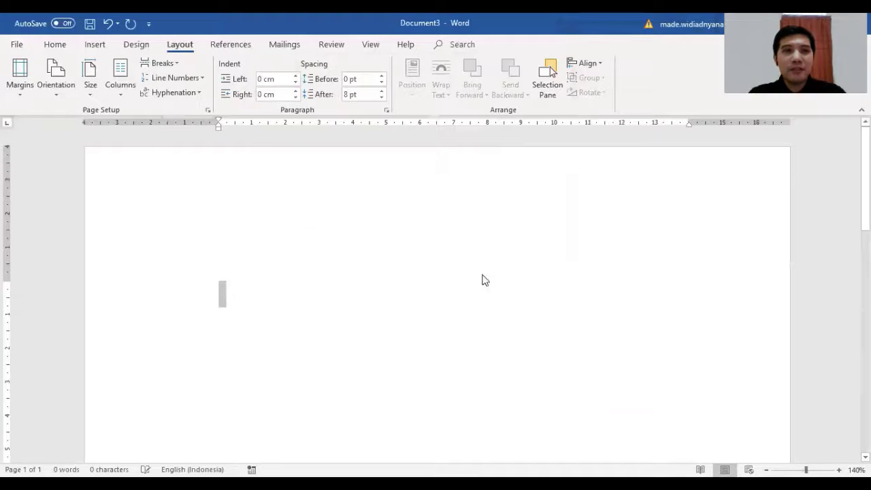
- Set the paragraph's line spacing to 1,5 lines and the spacing after it to 6 pt
click(386, 110)
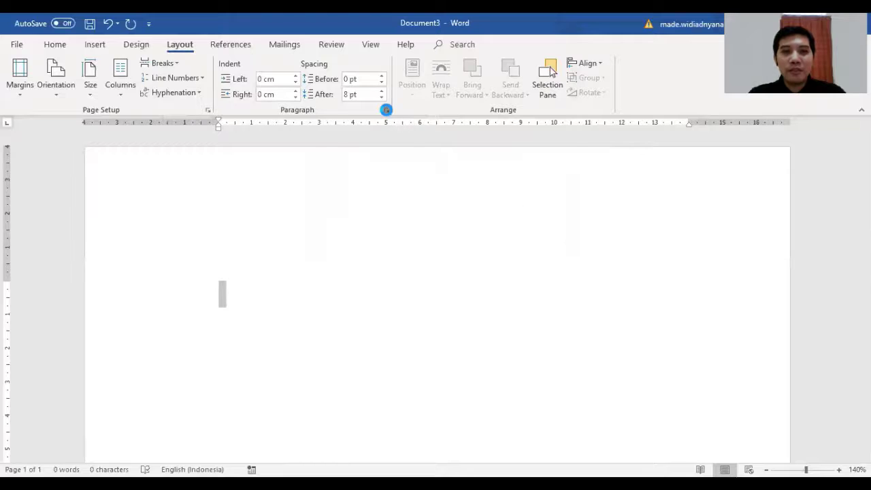
click(457, 271)
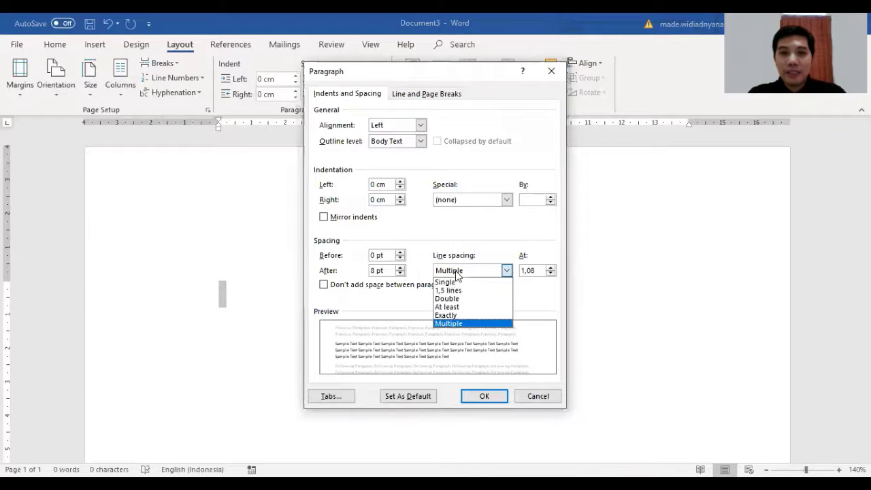
click(456, 288)
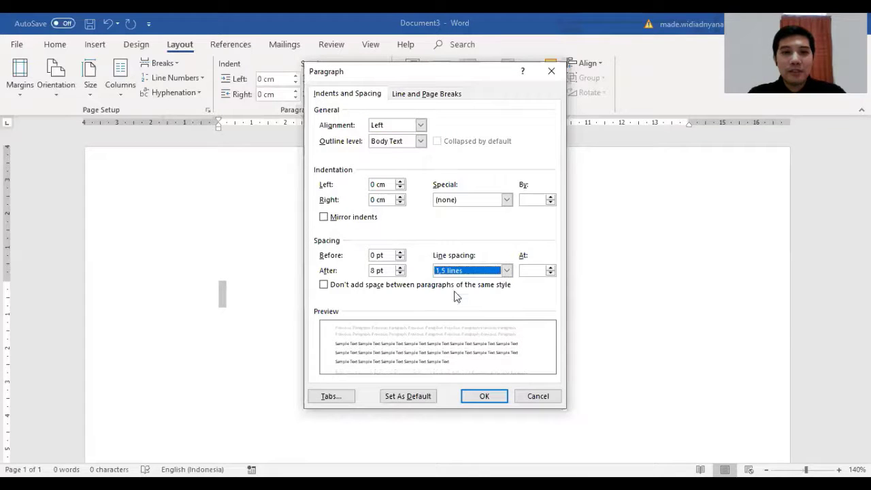
click(400, 268)
click(400, 274)
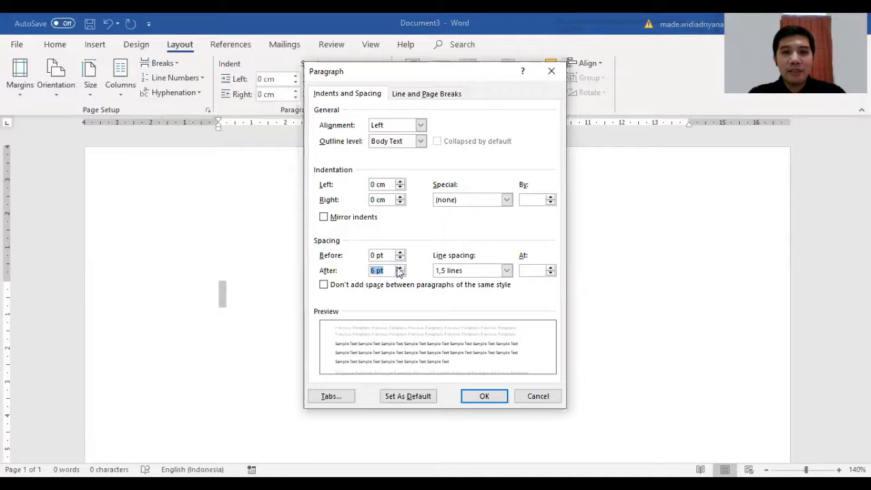
click(487, 399)
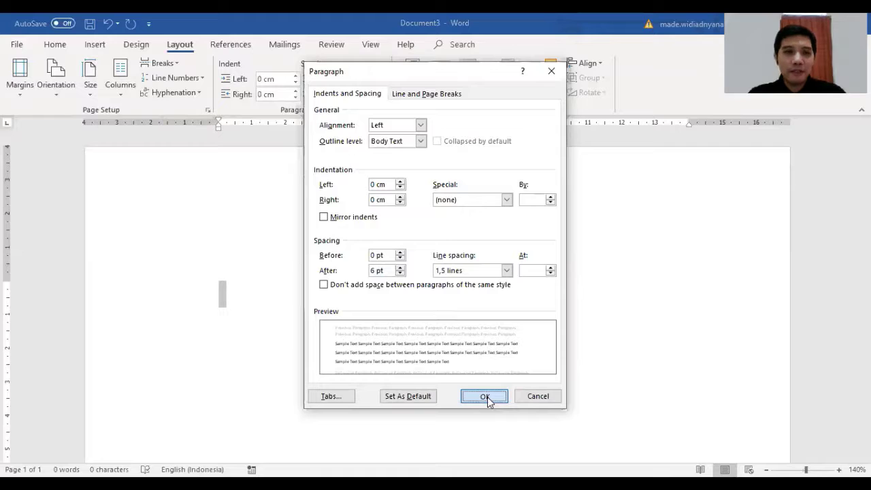
- Format the empty paragraph in Times New Roman, size 12
click(56, 45)
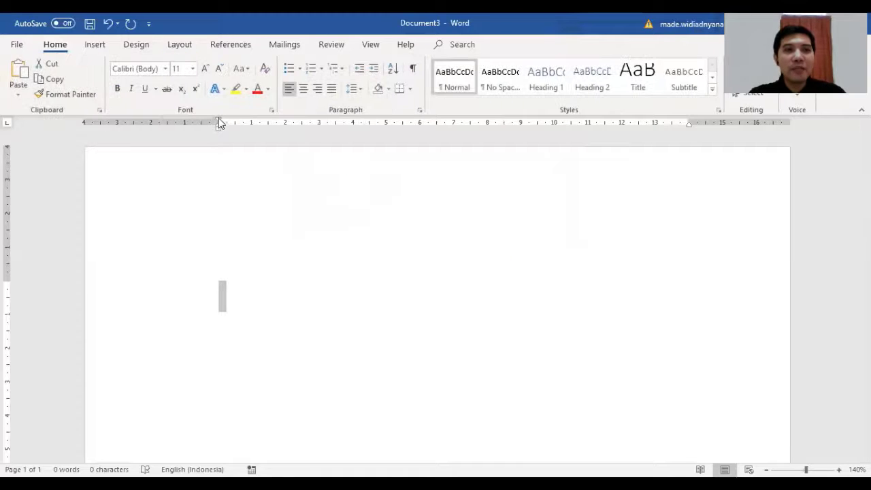
click(166, 72)
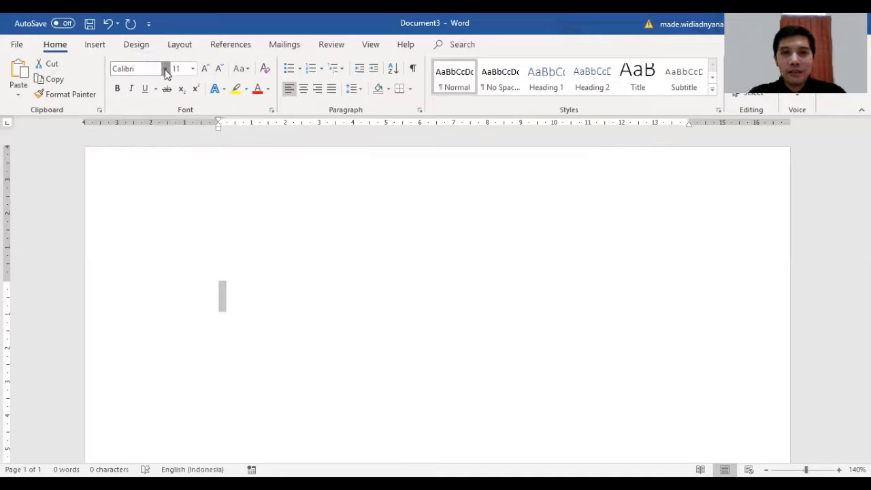
click(174, 147)
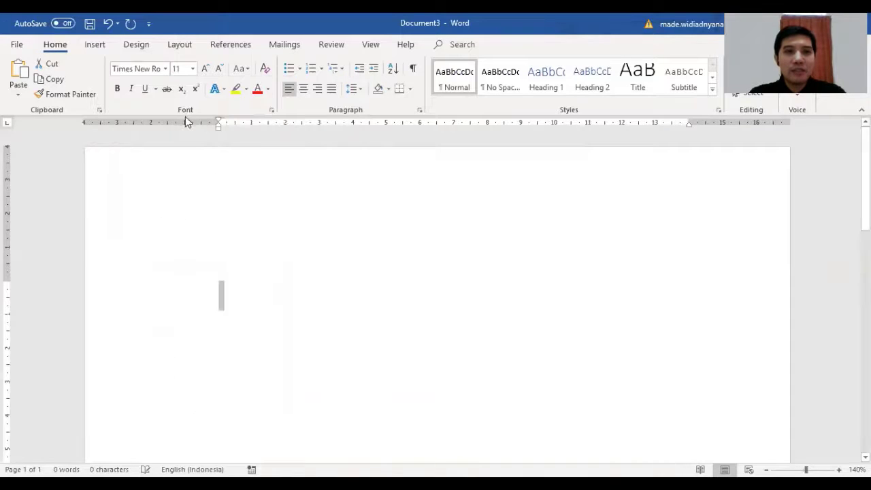
click(193, 68)
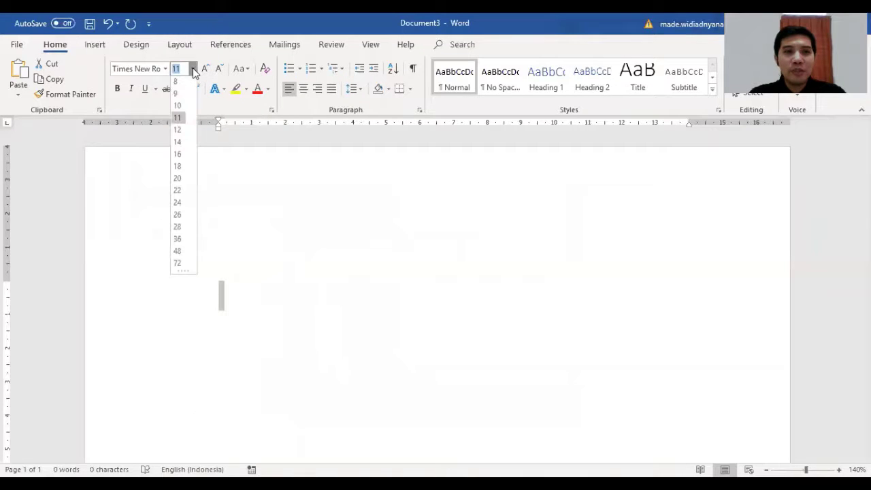
click(178, 133)
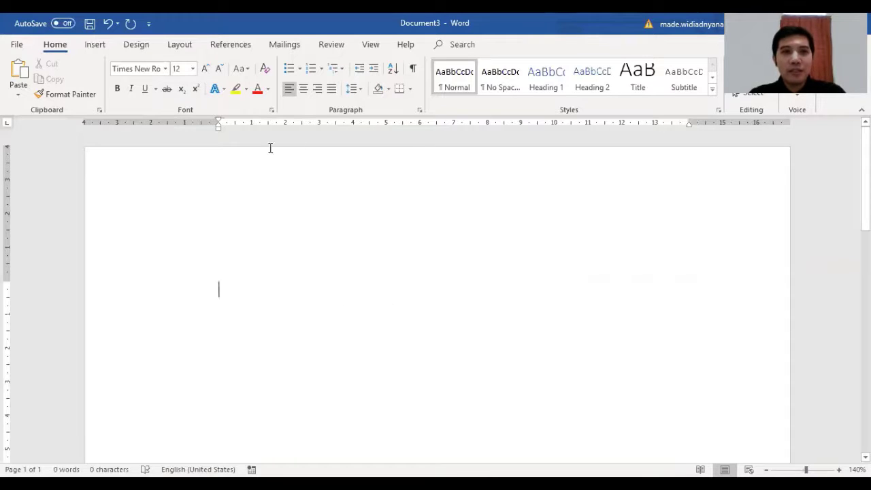
- Center the first line and enter the heading "HALAMAN JUDUL" on it
click(304, 89)
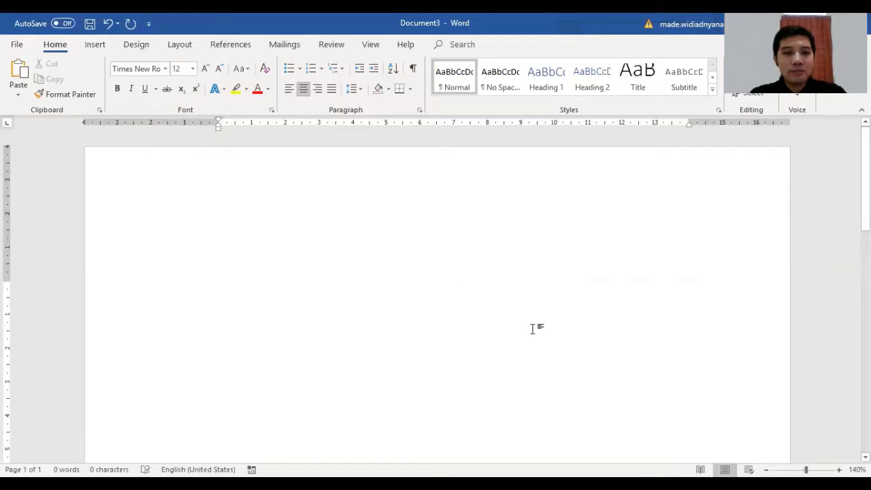
text(HAL)
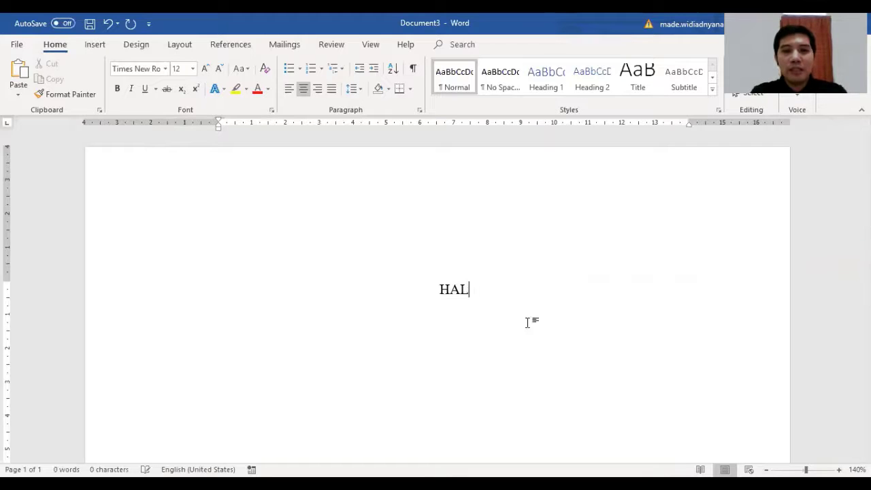
text(AMAN JUDUL)
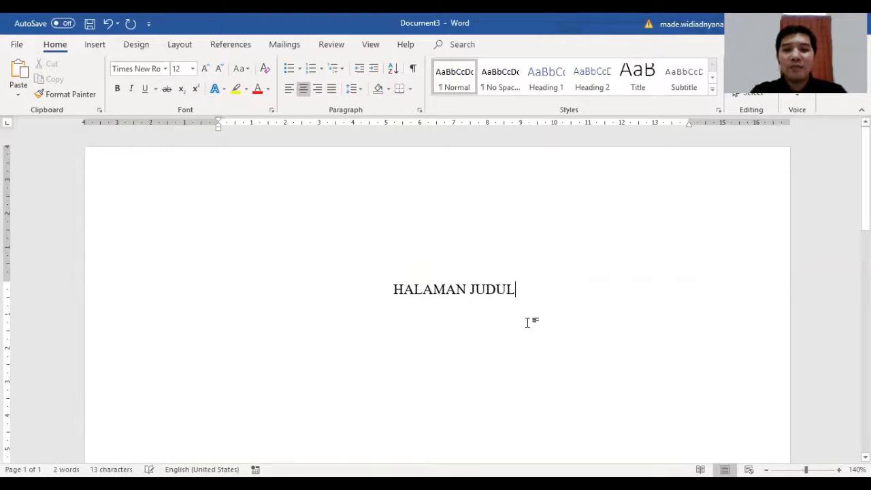
- Add empty paragraphs after "HALAMAN JUDUL" to reach the second page and enter the heading "DAFTAR ISI" there
key(Return)
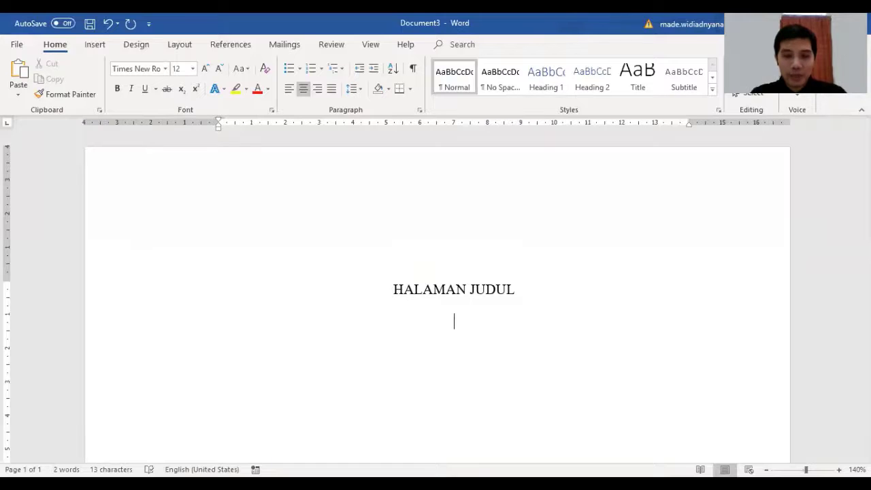
key(Return)
key(Return)
key(Return)
key(Return)
key(Return)
key(Return)
key(Return)
key(Return)
key(Return)
key(Return)
key(Return)
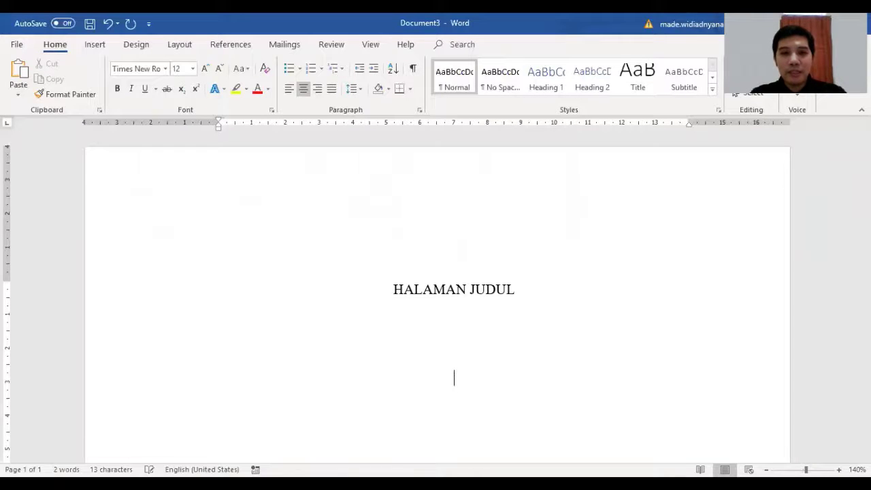
key(Return)
key(Return)
key(Return)
key(Return)
key(Return)
key(Return)
key(Return)
key(Return)
key(Return)
key(Return)
key(Return)
key(Return)
key(Return)
key(Return)
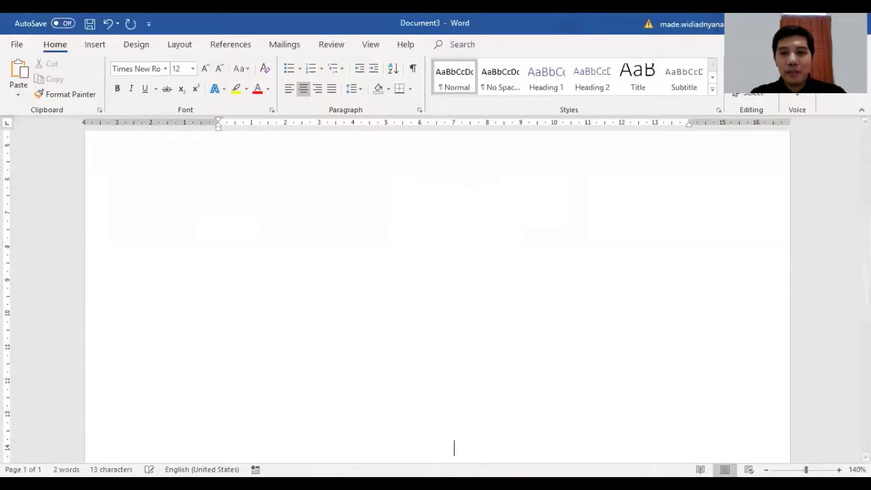
key(Return)
key(Return)
key(Return)
key(Return)
key(Return)
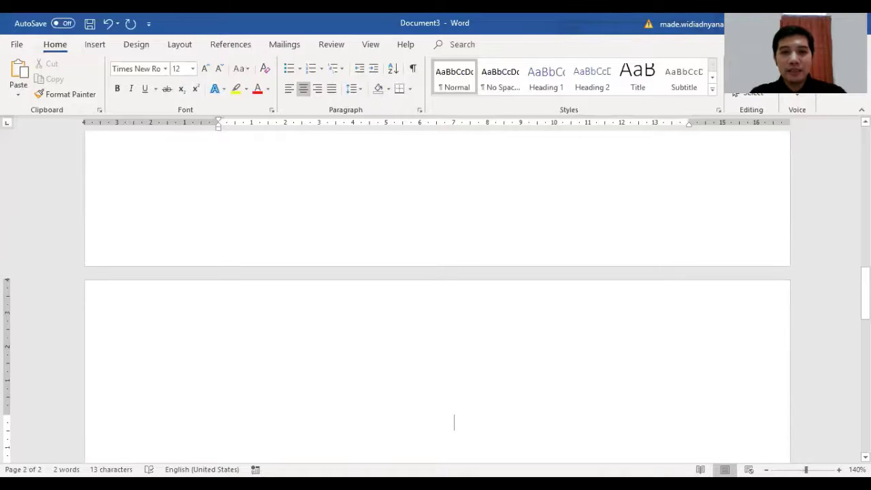
scroll(534, 333, down, 3)
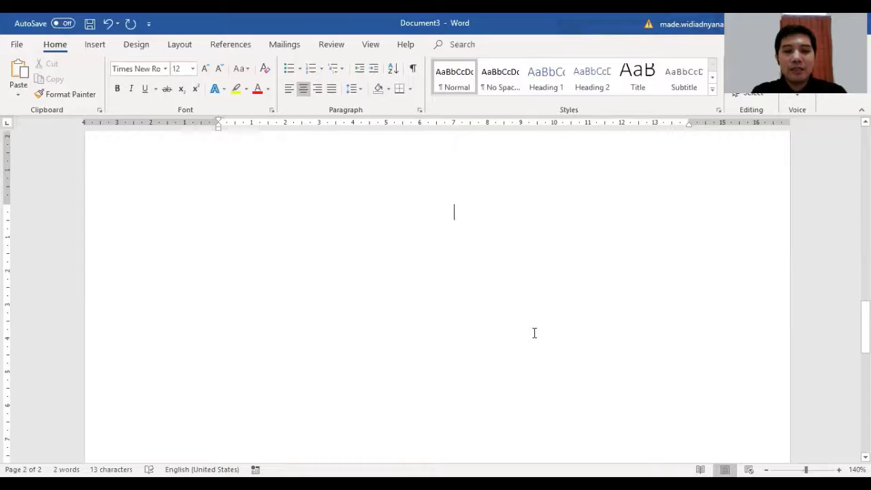
text(DAFTAR ISI)
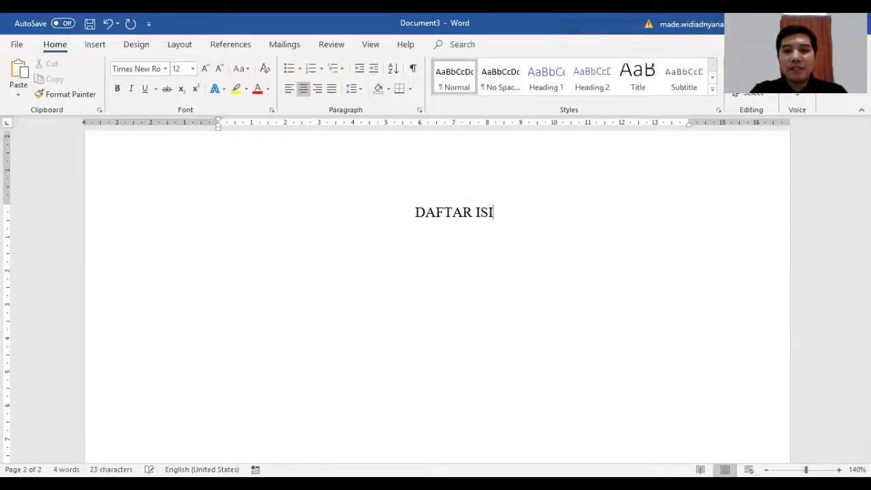
- Add empty paragraphs after "DAFTAR ISI" until the cursor stands on the first line of the third page
key(Return)
key(Return)
key(Return)
key(Return)
key(Return)
key(Return)
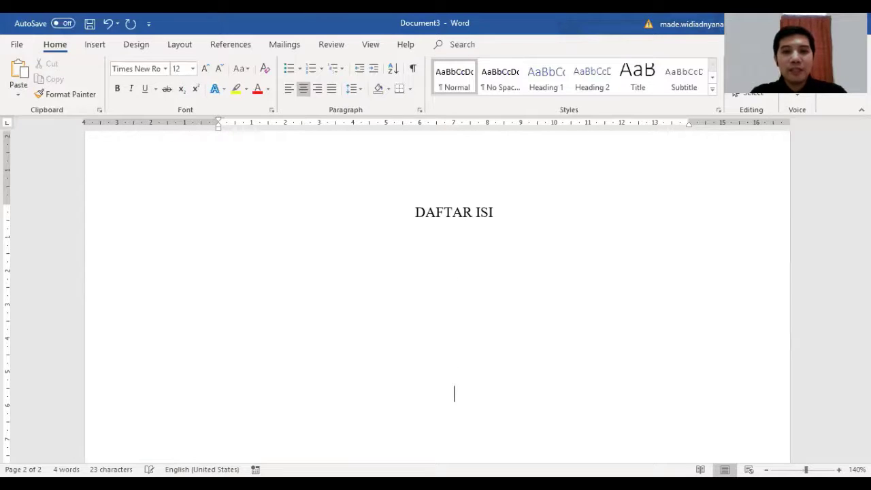
key(Return)
key(Return)
key(Return)
key(Return)
key(Return)
key(Return)
key(Return)
key(Return)
key(Return)
key(Return)
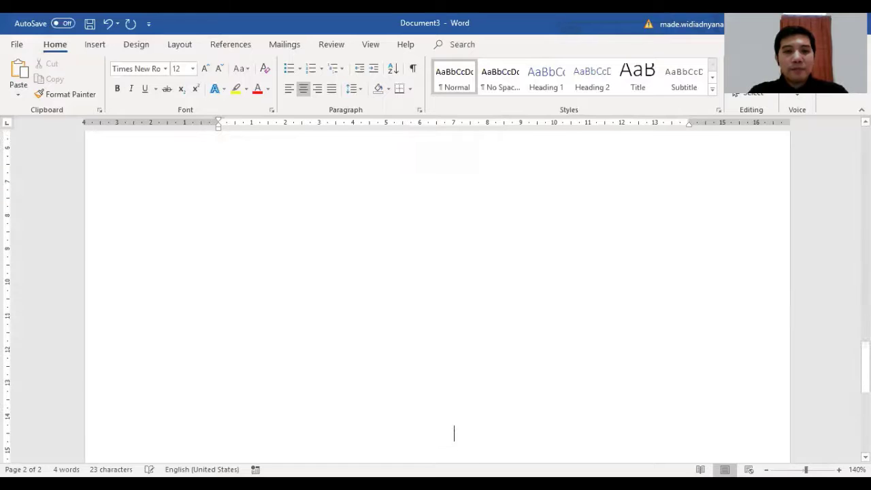
key(Return)
key(Return)
key(Return)
key(Return)
key(Return)
key(Return)
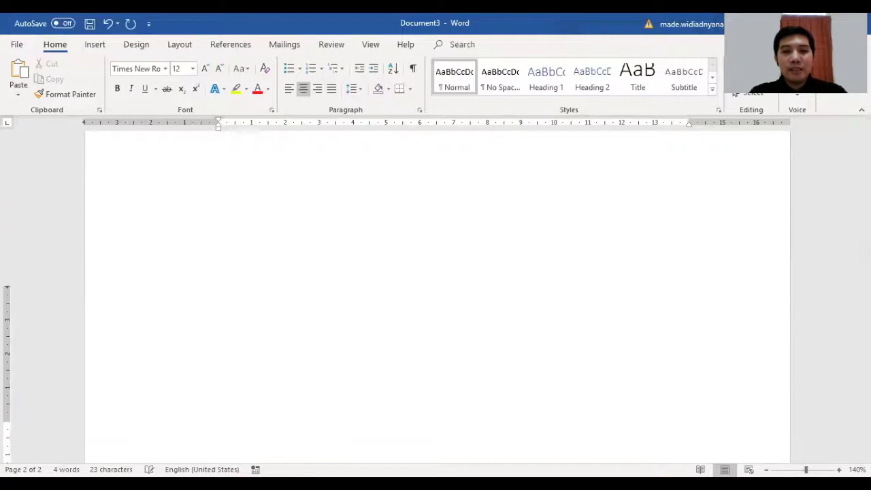
key(Return)
key(Return)
key(Return)
key(Return)
key(Return)
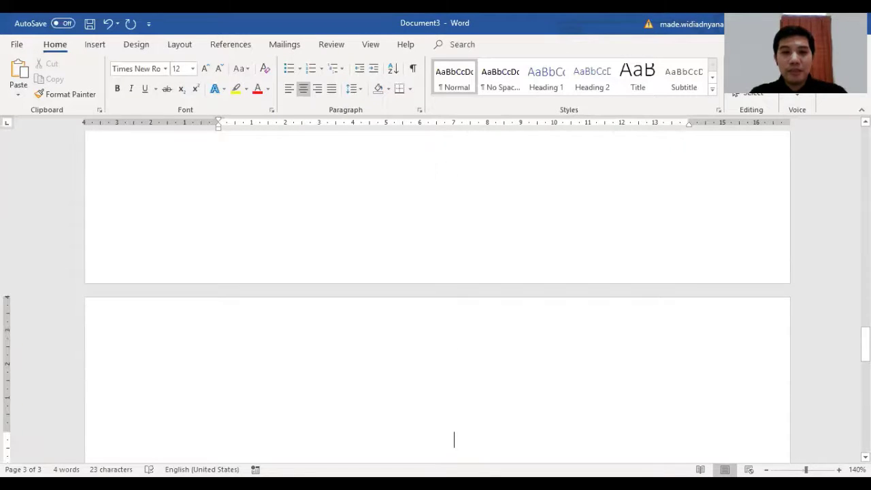
text(BAB )
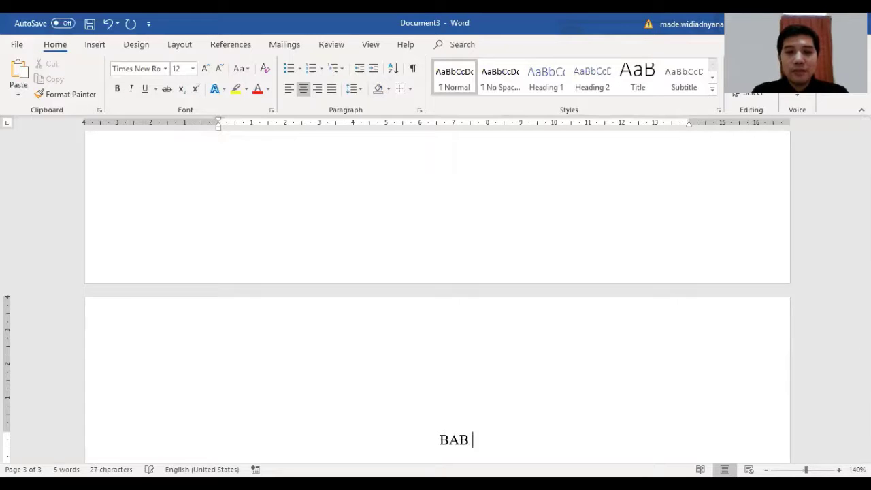
text(I PENDAJU)
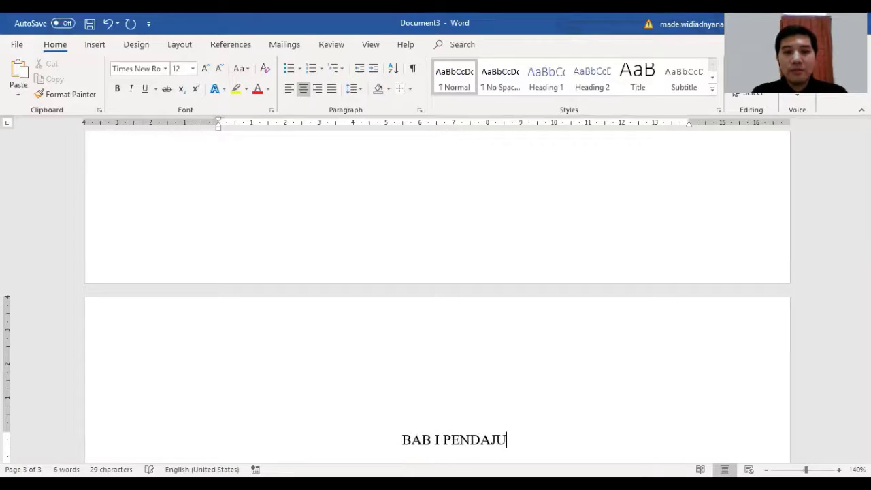
key(BackSpace)
key(BackSpace)
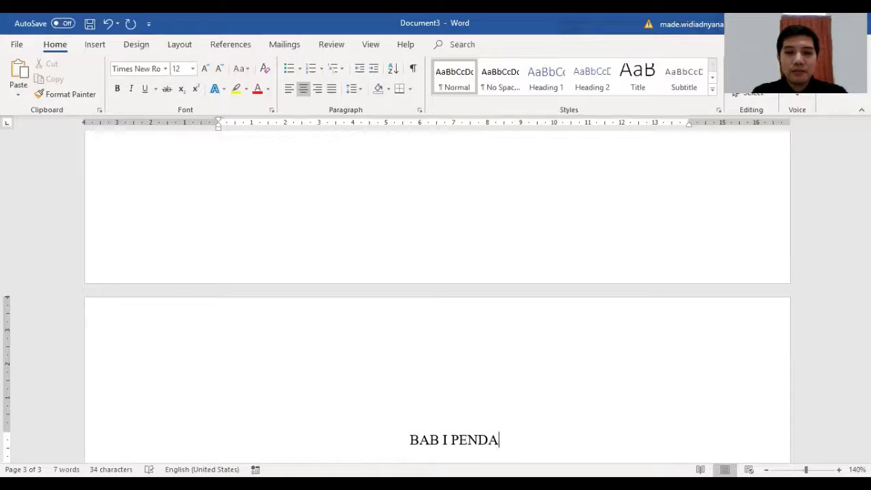
text(HULUAN)
key(BackSpace)
key(BackSpace)
key(BackSpace)
key(BackSpace)
key(BackSpace)
key(BackSpace)
key(BackSpace)
key(BackSpace)
key(BackSpace)
key(BackSpace)
key(BackSpace)
key(BackSpace)
key(BackSpace)
key(BackSpace)
key(BackSpace)
key(BackSpace)
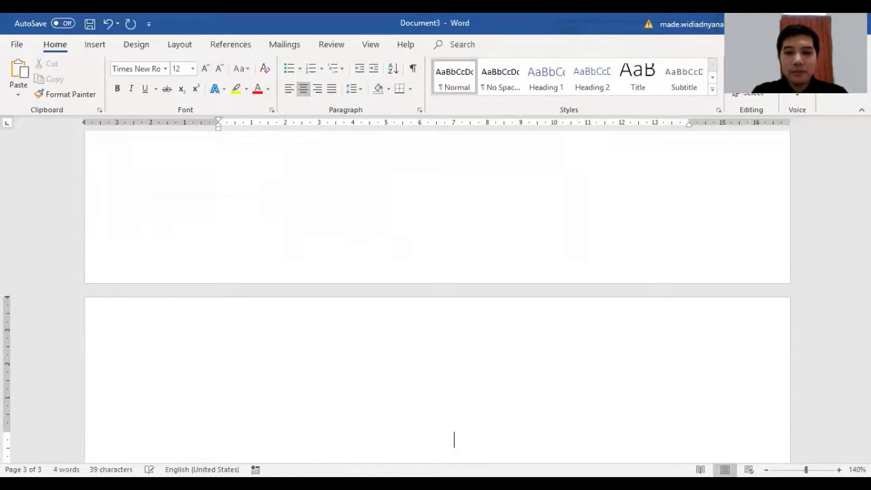
- Enter the heading "PENDAHULUAN" on the third page and, after empty paragraphs, "KAJIAN PUSTAKA" on the first line of the fourth page
text(PENDAHULUAN)
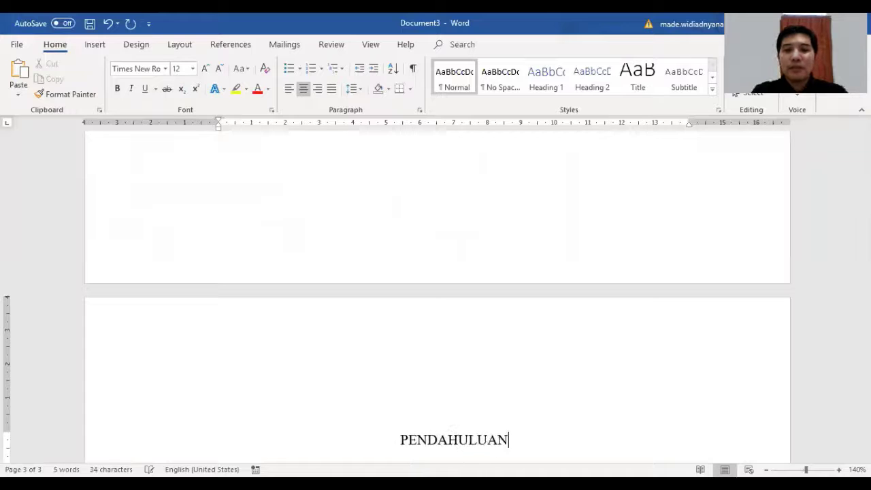
key(Return)
key(Return)
key(Return)
key(Return)
key(Return)
key(Return)
key(Return)
key(Return)
key(Return)
key(Return)
key(Return)
key(Return)
key(Return)
key(Return)
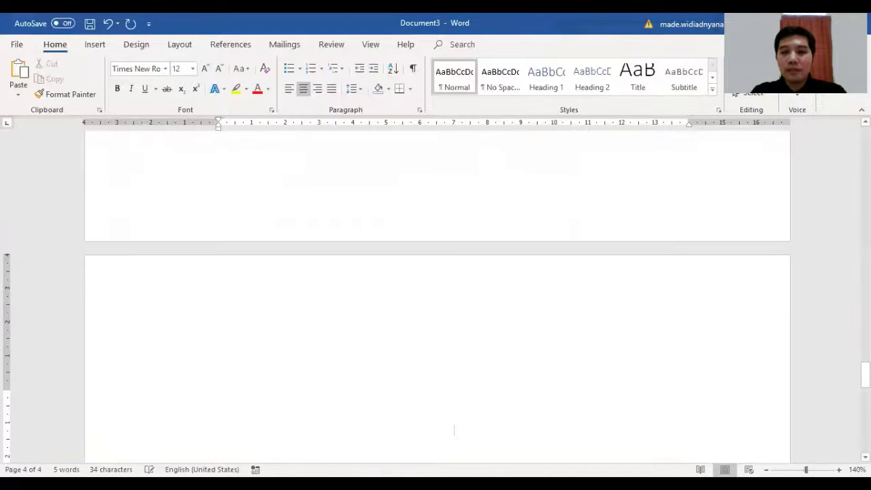
key(BackSpace)
key(BackSpace)
key(BackSpace)
key(Return)
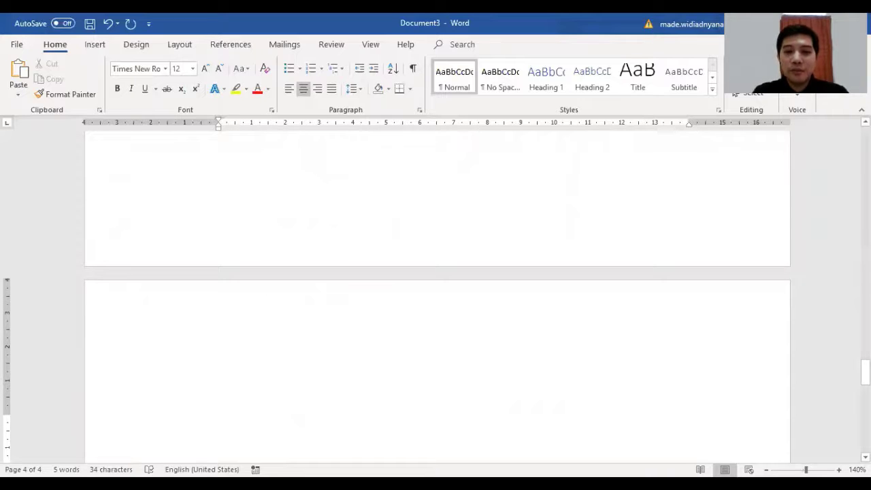
text(KAJIAN PUSTAKA)
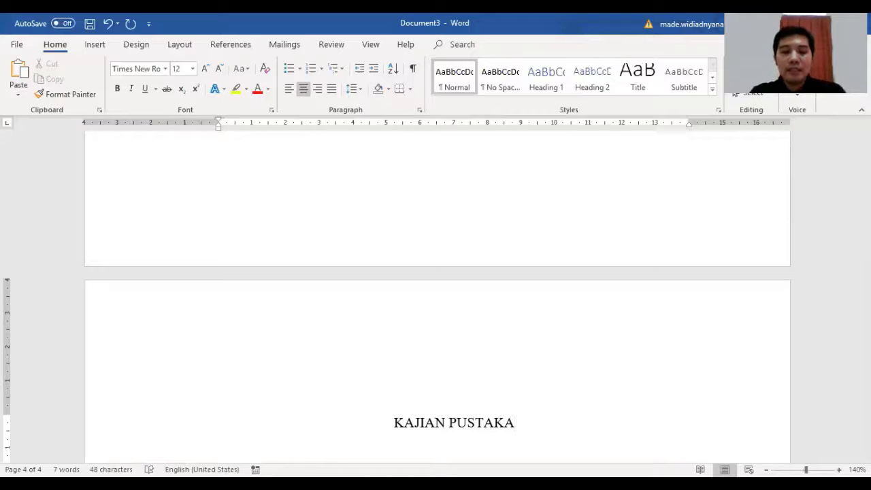
- Add empty paragraphs after "KAJIAN PUSTAKA" and enter the heading "DAFTAR PUSTAKA" on the first line of the fifth page
key(Return)
key(Return)
key(Return)
key(Return)
key(Return)
key(Return)
key(Return)
key(Return)
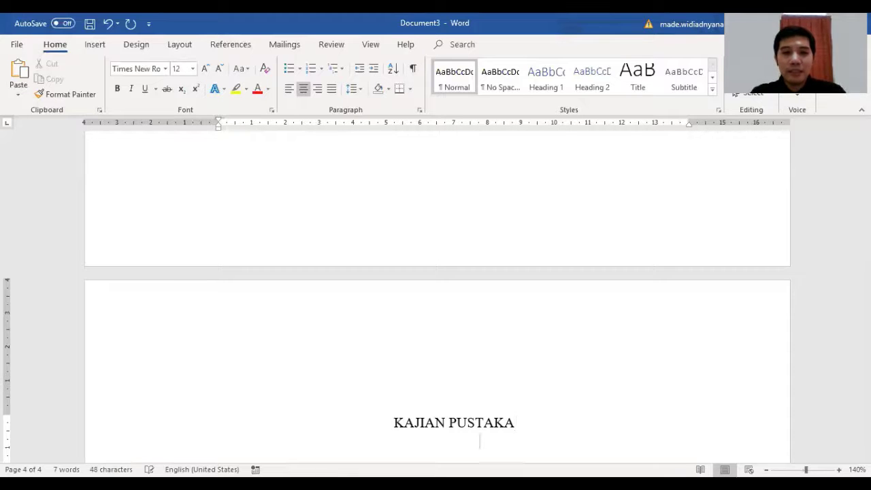
key(Return)
key(Return)
key(Return)
key(Return)
key(Return)
key(Return)
key(Return)
key(Return)
key(Return)
key(Return)
key(Return)
key(Return)
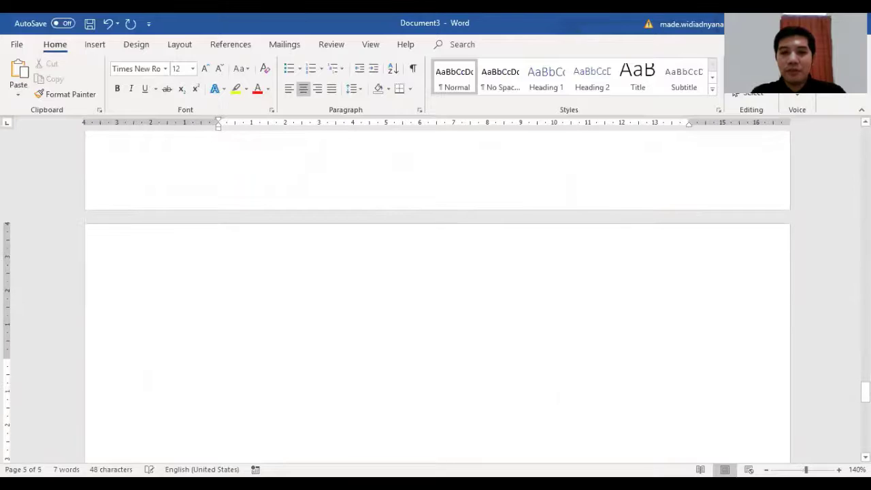
key(BackSpace)
text(DAFTAR PUSTAKA)
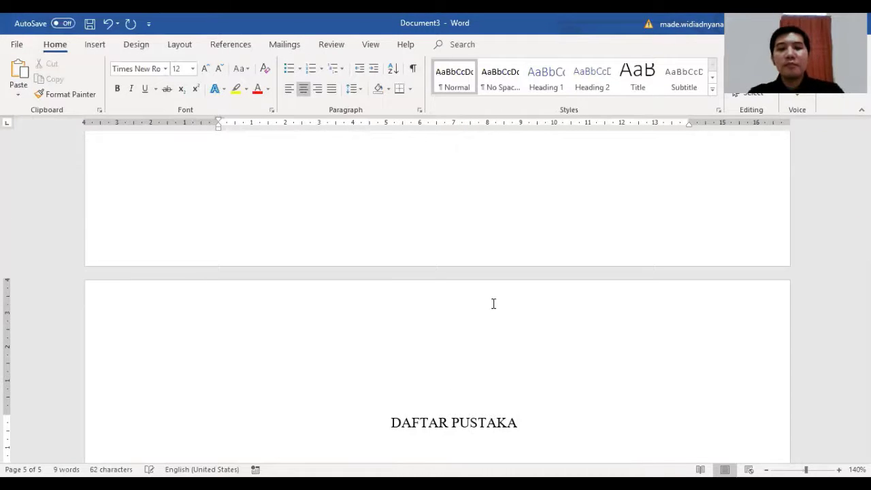
- Return to the first page and place the cursor at the end of the heading "HALAMAN JUDUL"
scroll(525, 366, up, 10)
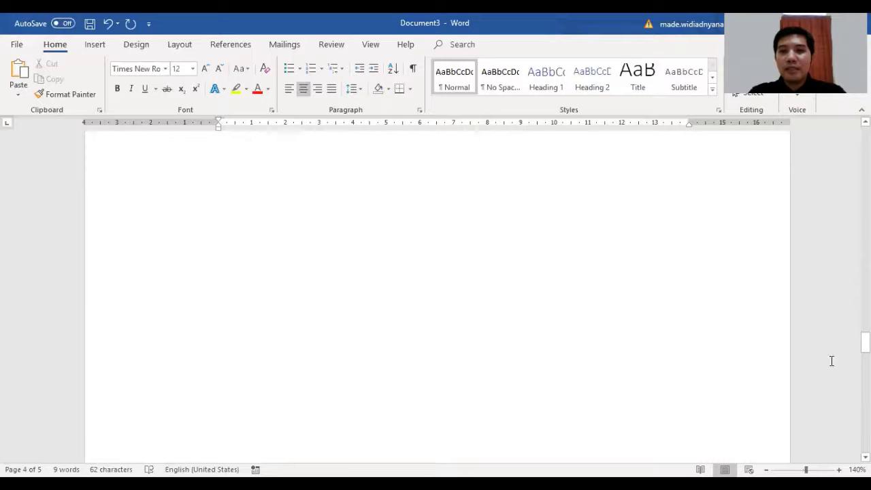
scroll(607, 334, up, 20)
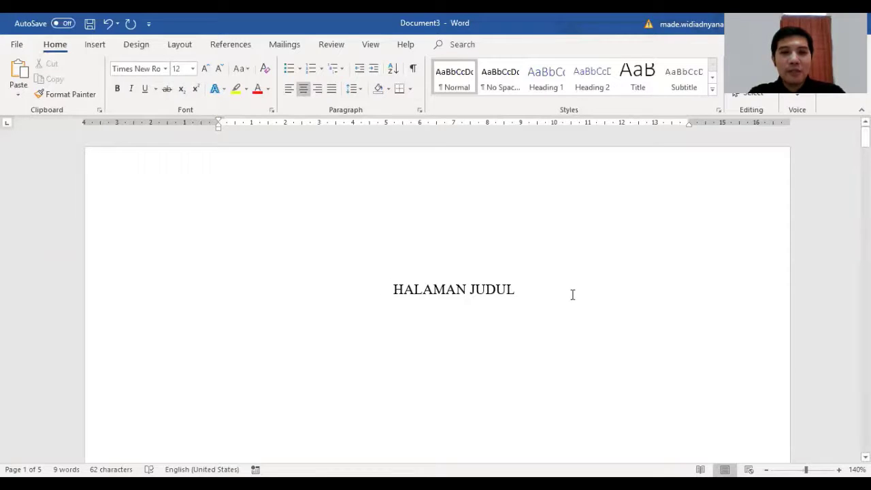
drag(556, 289, 322, 292)
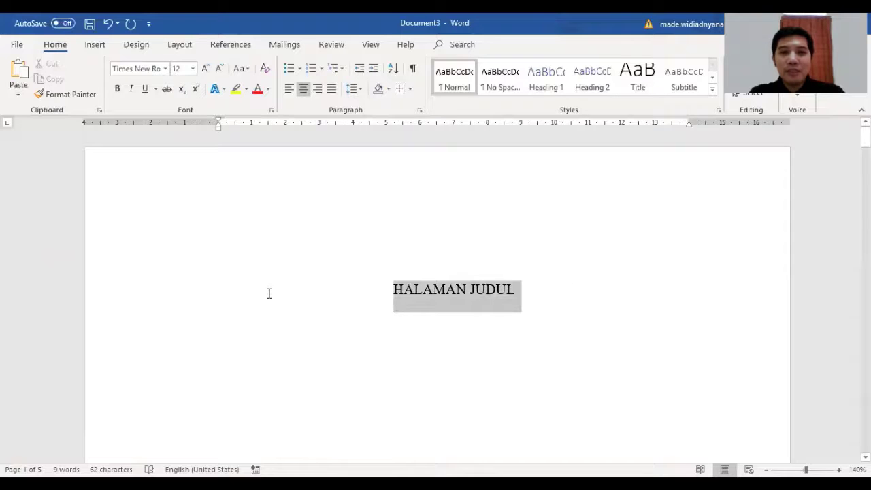
drag(268, 293, 396, 299)
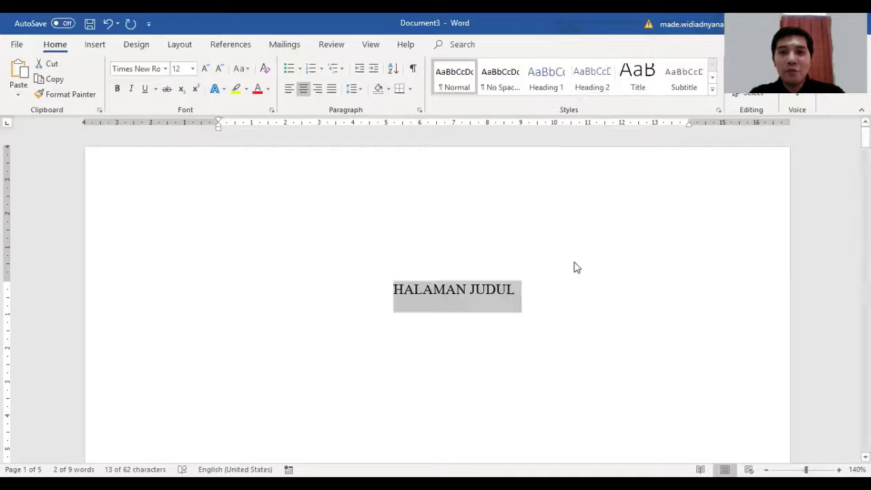
click(547, 296)
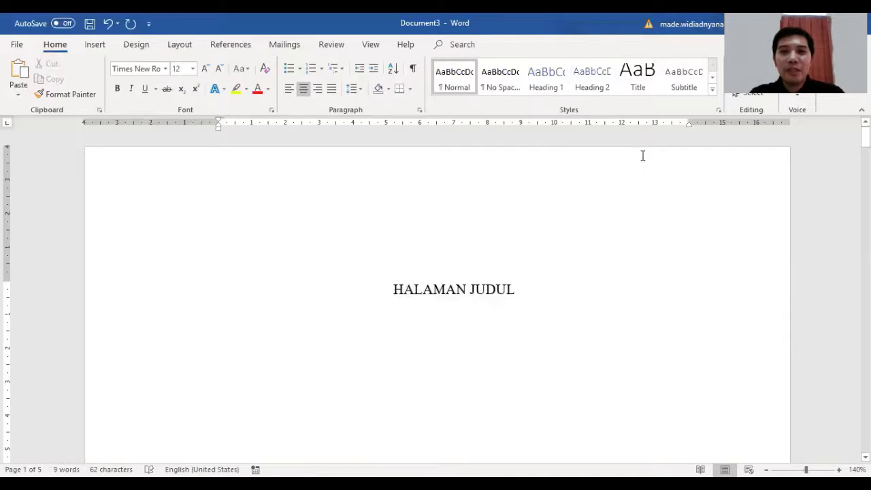
- Modify the Title style to use the Automatic font color, Times New Roman and size 12
right_click(641, 76)
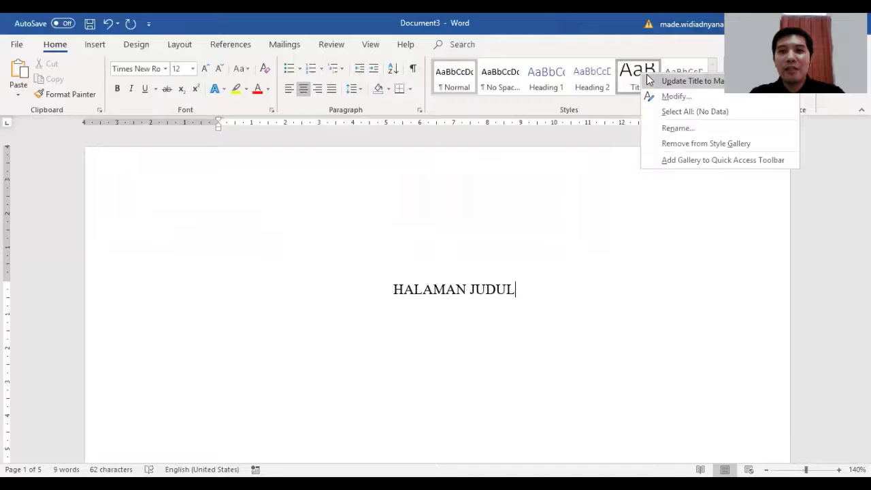
click(676, 96)
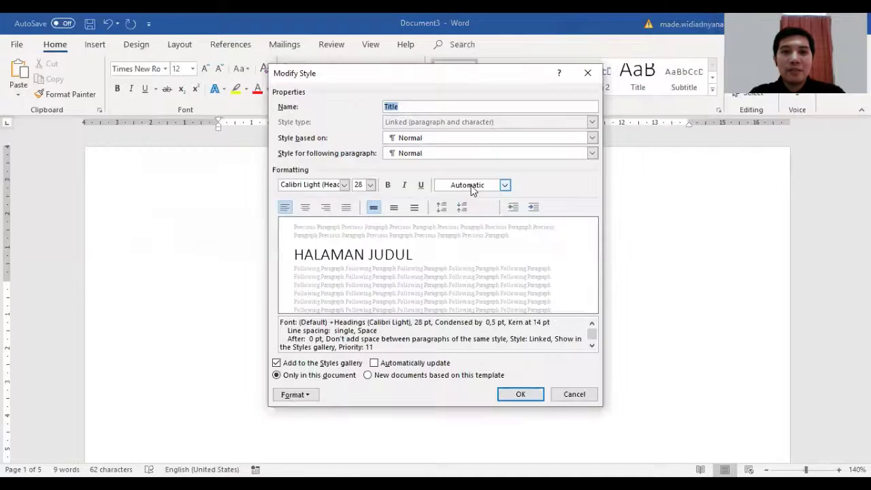
click(472, 185)
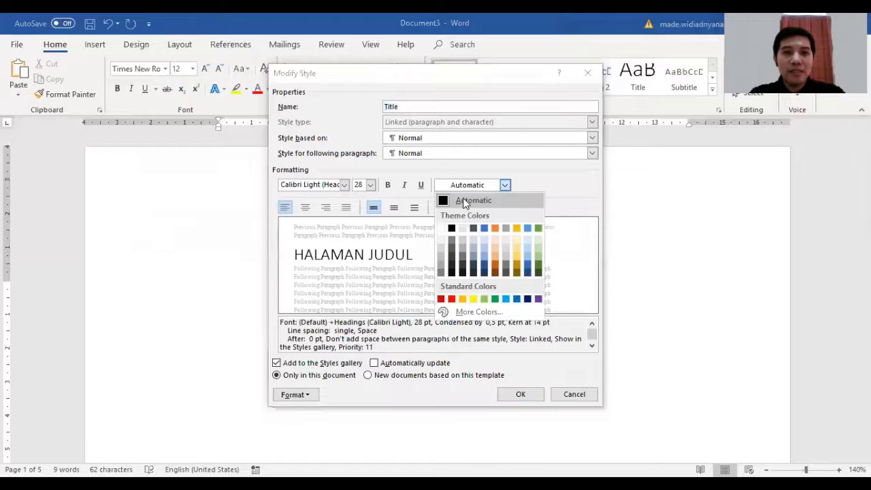
click(465, 201)
click(345, 184)
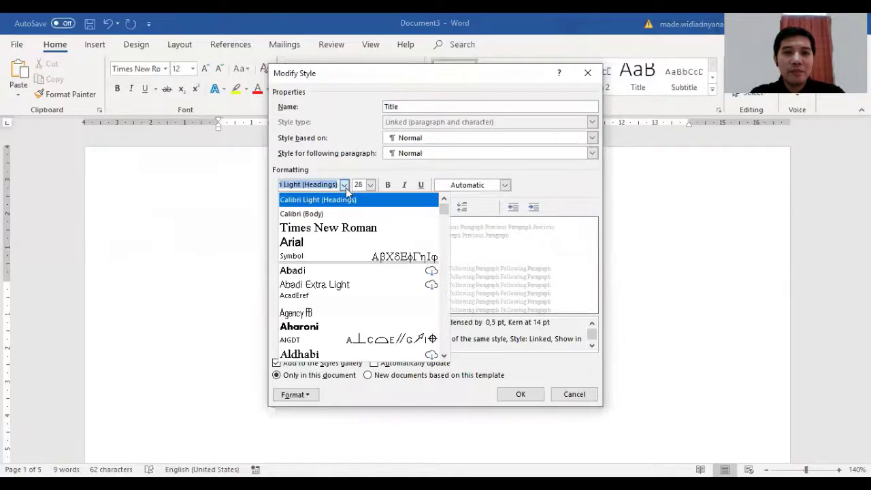
click(354, 228)
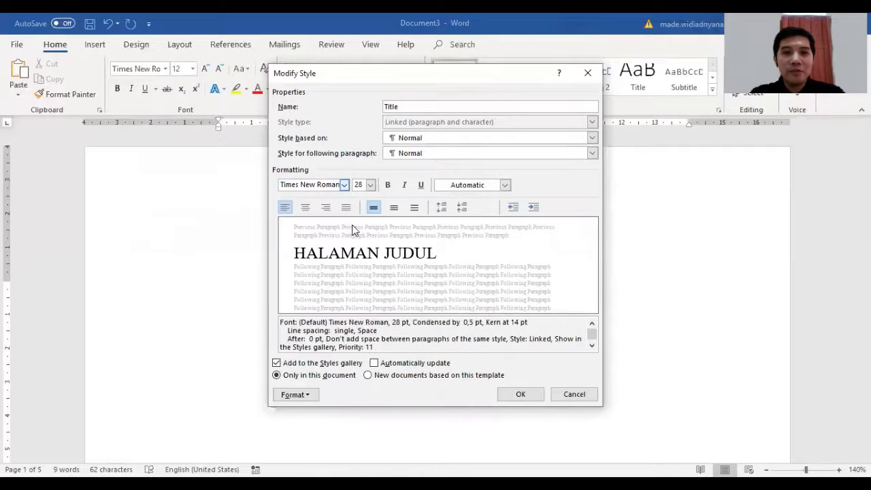
click(370, 185)
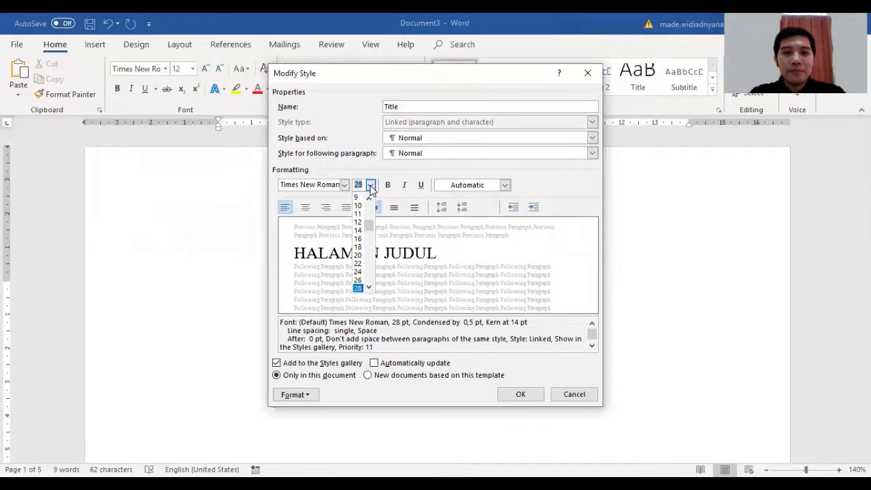
click(357, 221)
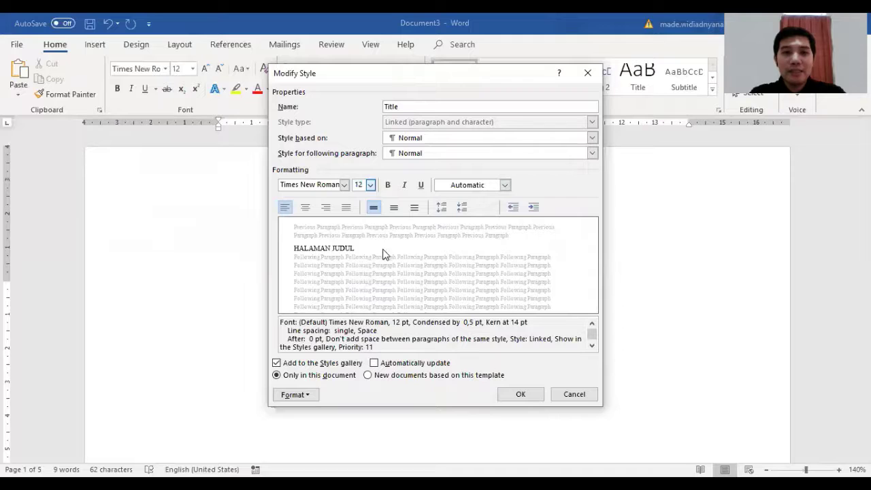
- Set the Title style to centered with 1.5 line spacing, and turn off "Don't add space between paragraphs of the same style"
click(306, 207)
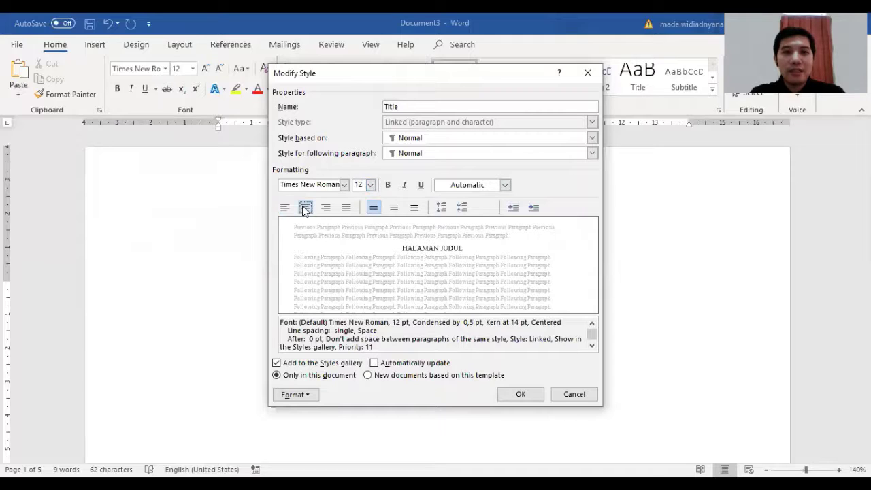
click(393, 207)
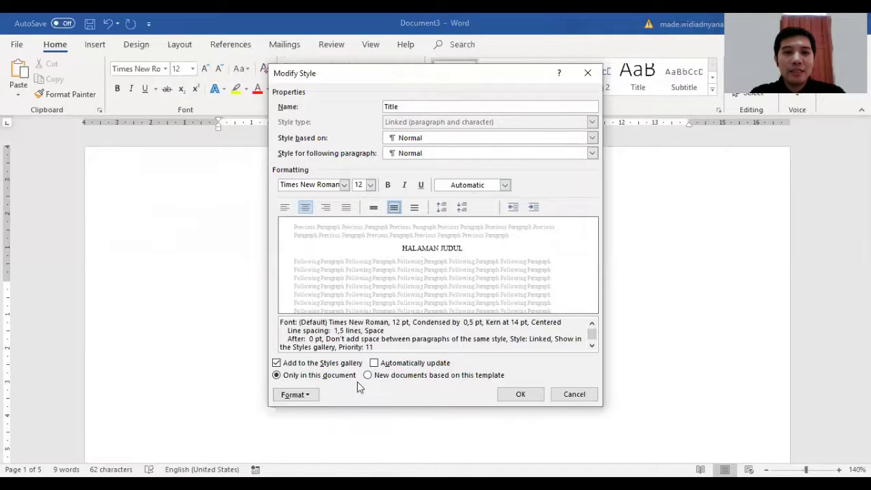
click(313, 396)
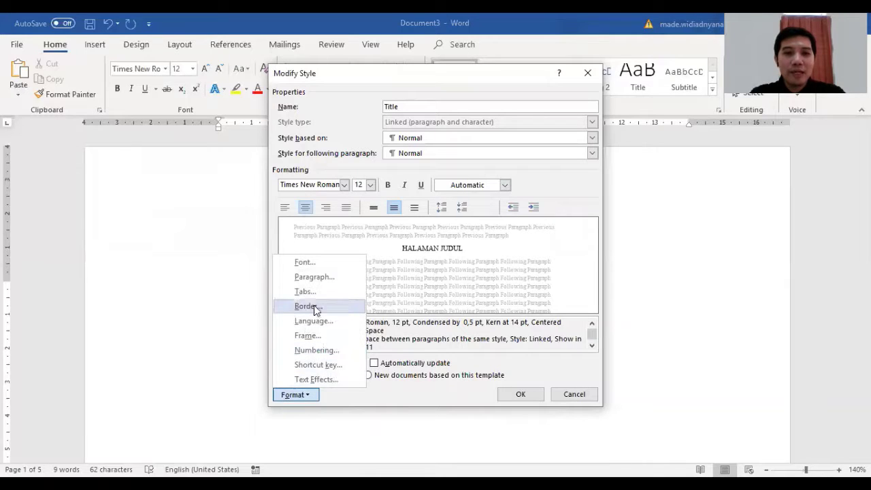
click(314, 277)
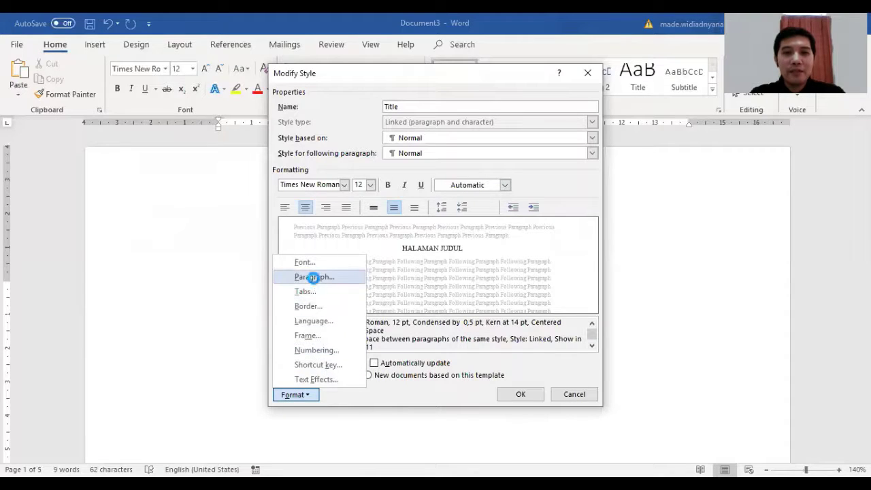
click(418, 288)
click(420, 290)
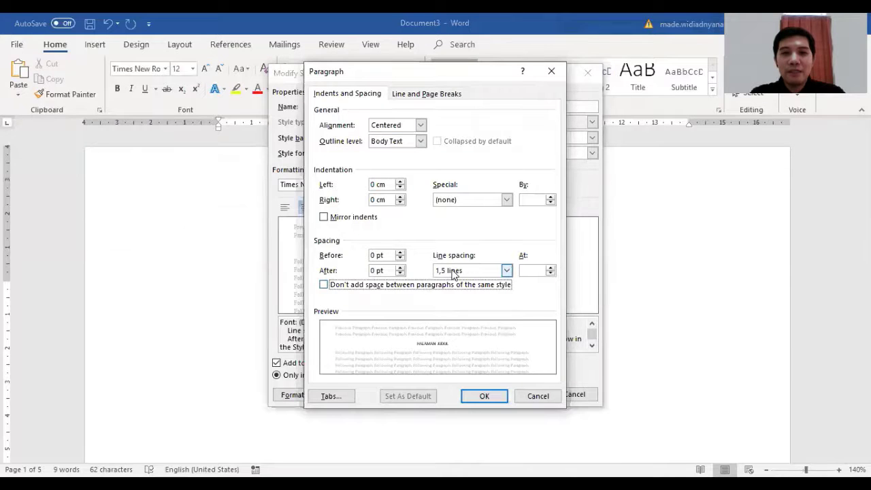
- Set the Title style's paragraph spacing to 12 pt before and 12 pt after, and save the modified style
click(400, 267)
click(400, 268)
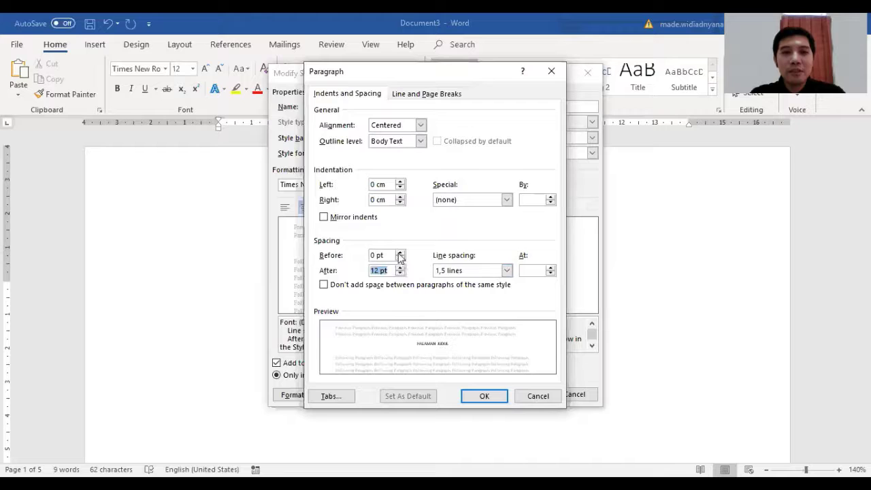
click(400, 252)
click(399, 252)
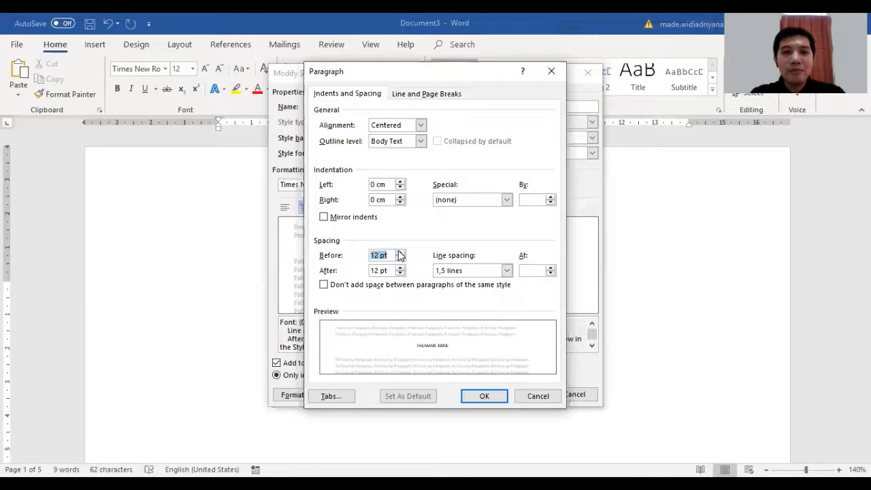
click(486, 398)
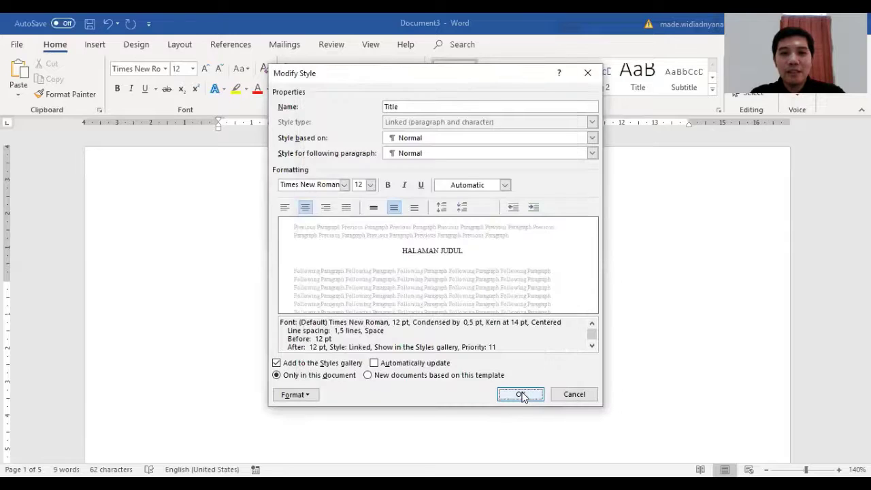
click(521, 395)
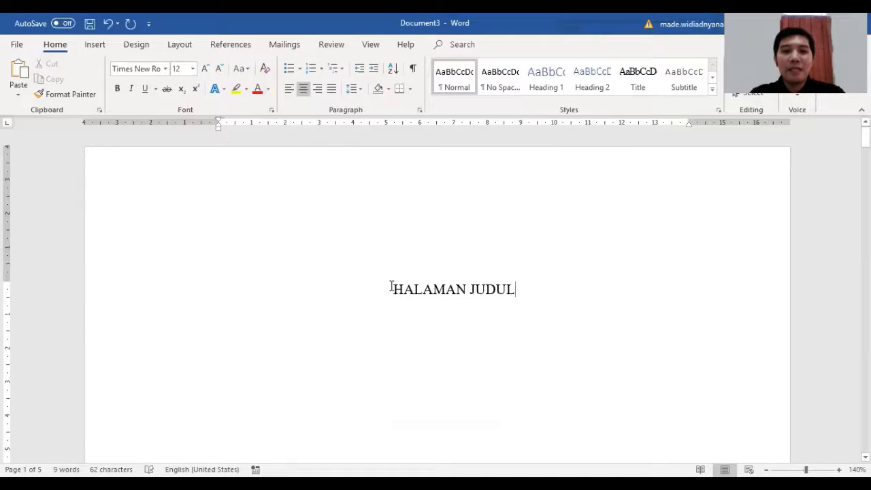
- Apply the Title style to the heading "HALAMAN JUDUL" and modify the style to be bold
drag(392, 289, 515, 289)
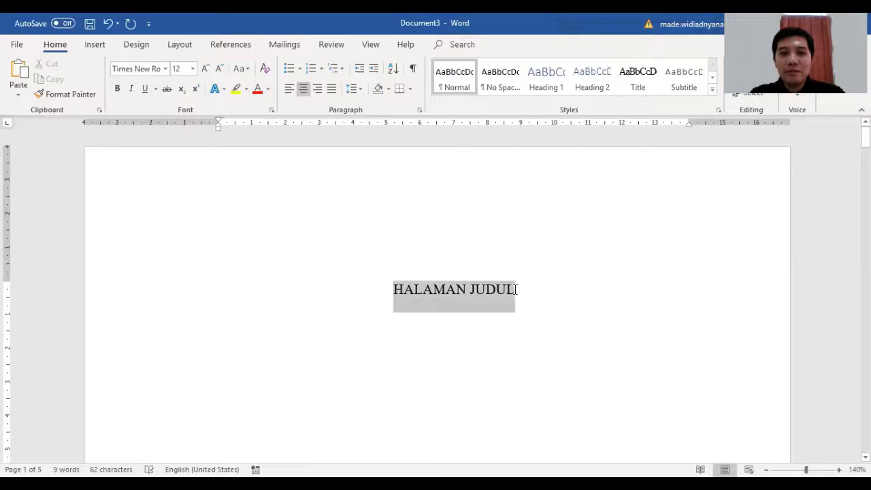
click(639, 77)
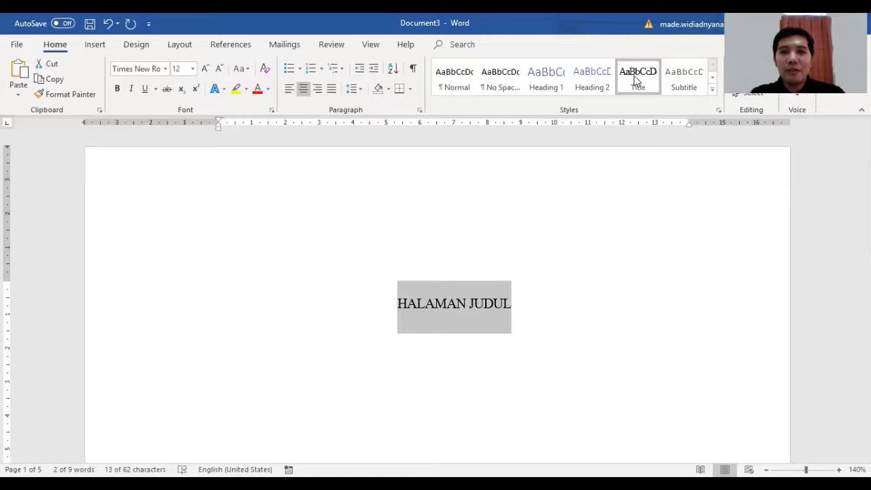
right_click(636, 81)
click(668, 101)
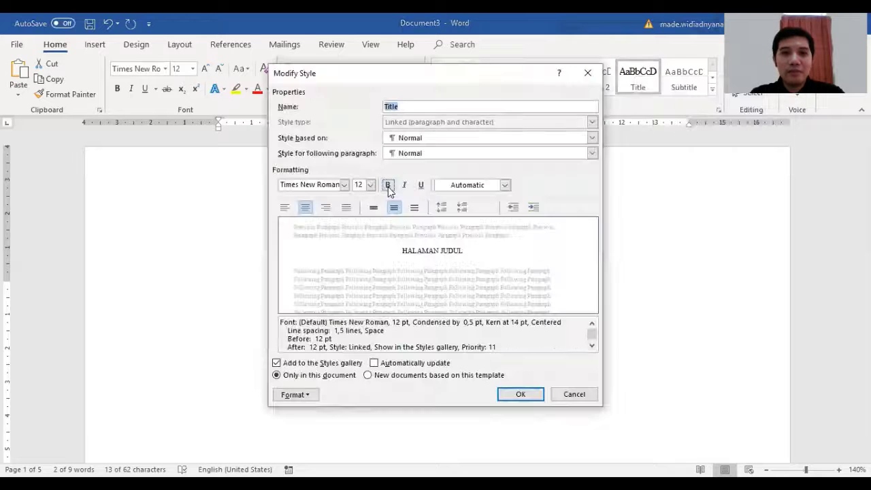
click(526, 396)
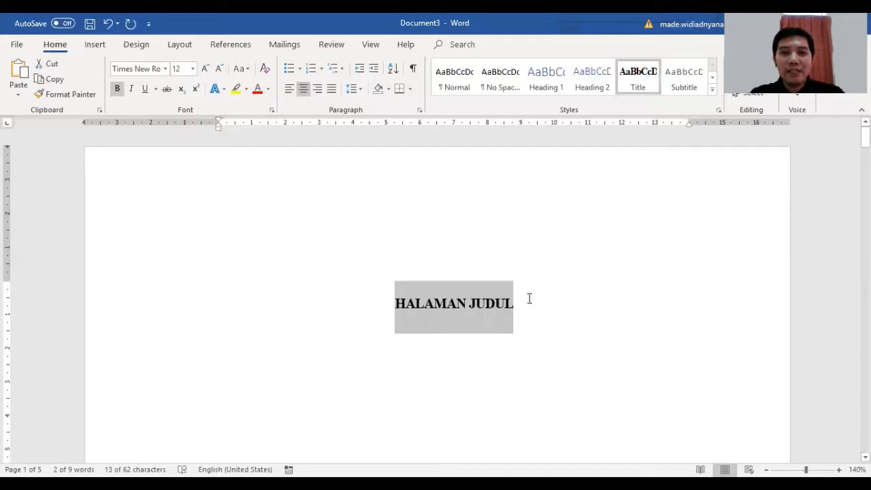
click(529, 299)
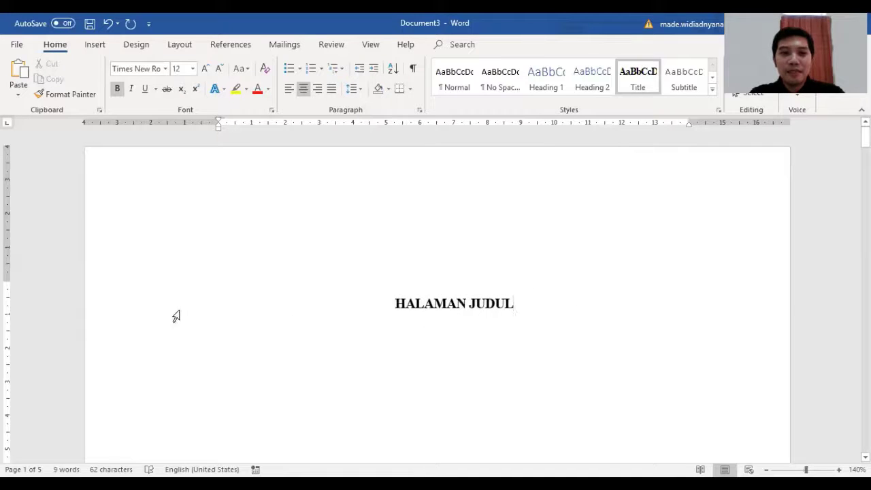
click(142, 309)
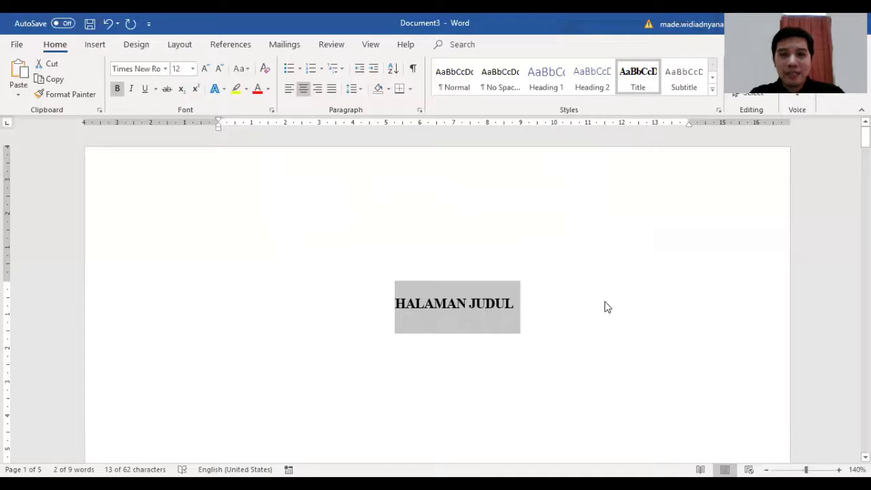
- Apply the Title style to the heading "DAFTAR ISI" on the second page
scroll(606, 302, down, 15)
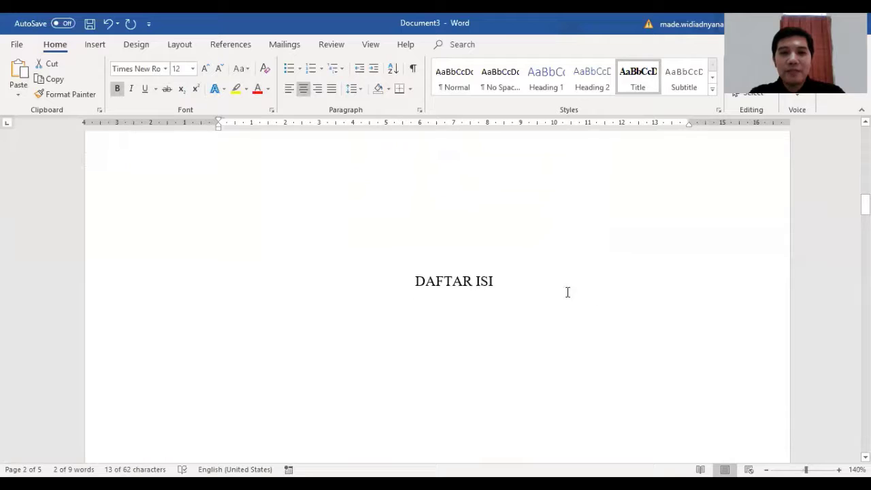
click(366, 279)
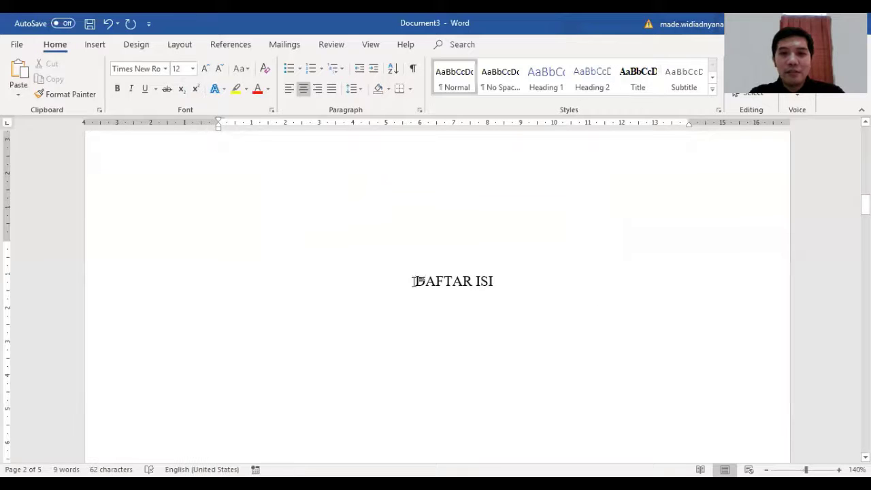
drag(411, 283, 495, 281)
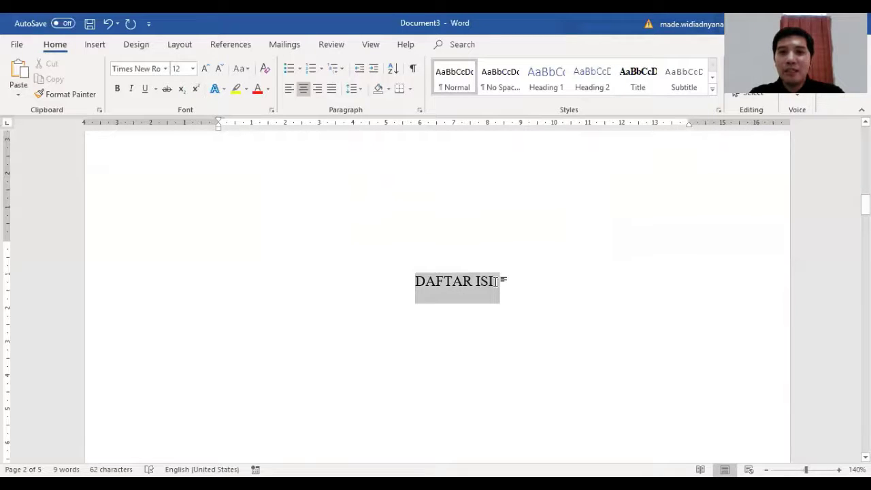
click(637, 81)
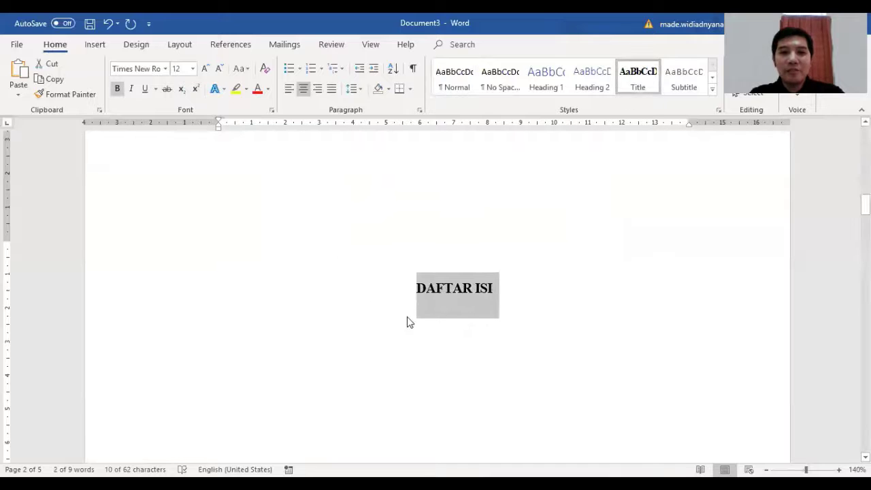
- Place the cursor in front of the heading "PENDAHULUAN" on the third page
scroll(515, 311, down, 10)
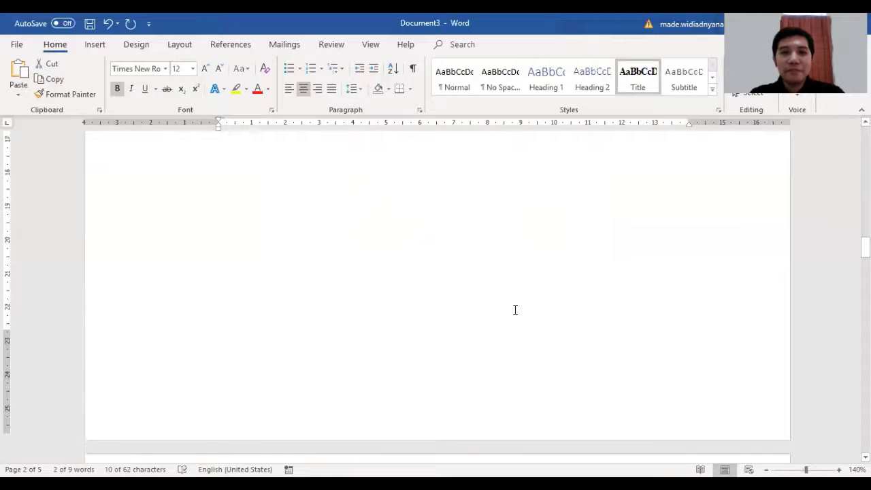
scroll(515, 309, down, 6)
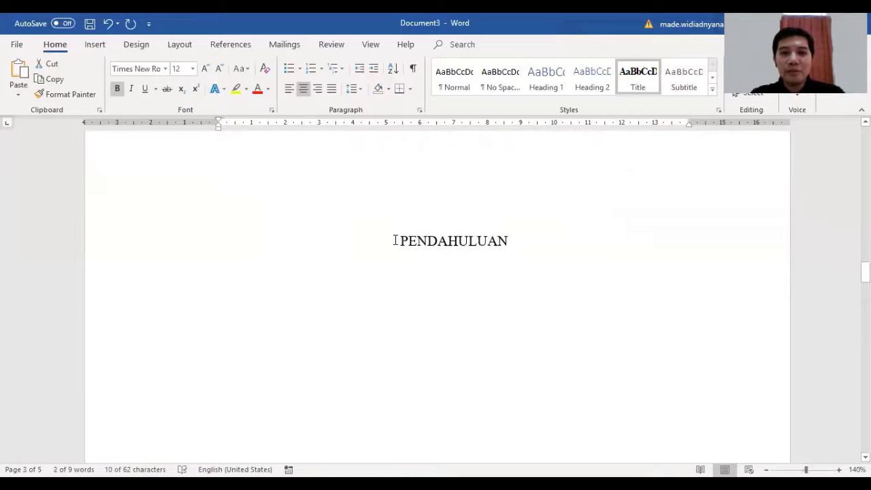
click(394, 240)
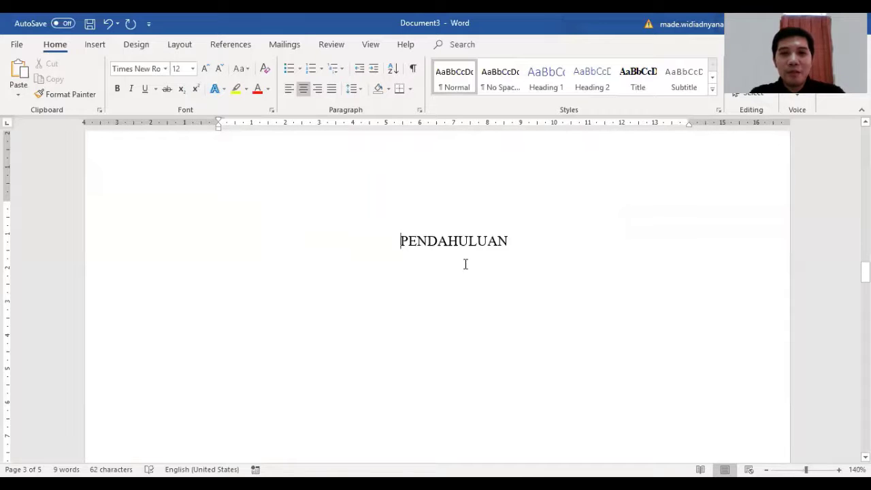
text(BAB I)
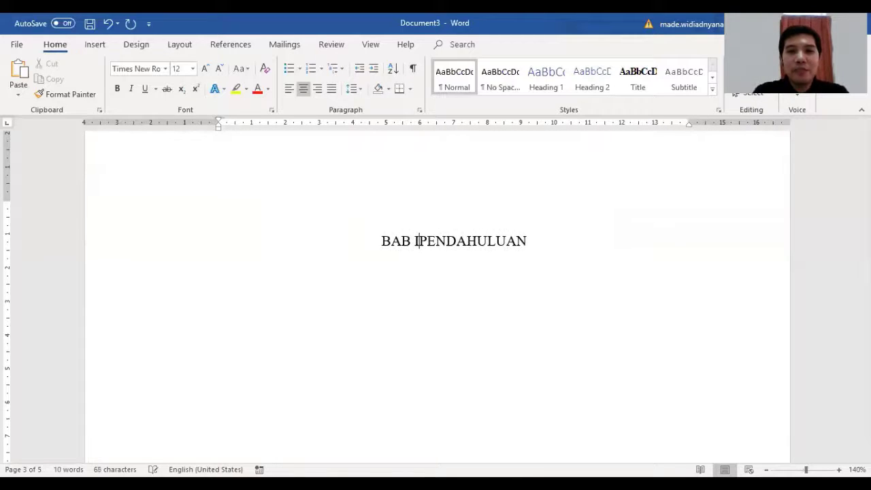
key(BackSpace)
key(BackSpace)
key(BackSpace)
key(BackSpace)
key(BackSpace)
key(BackSpace)
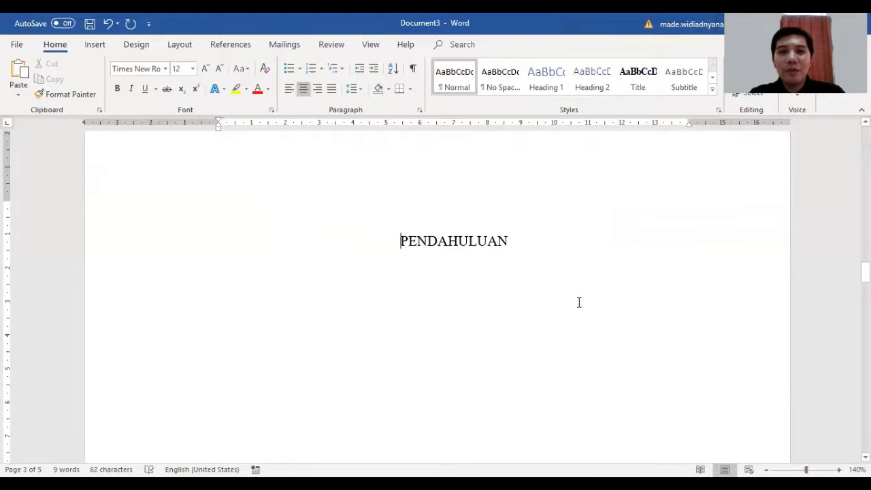
- Modify the Heading 1 style to use the Automatic font color, Times New Roman, size 12 and bold
click(547, 78)
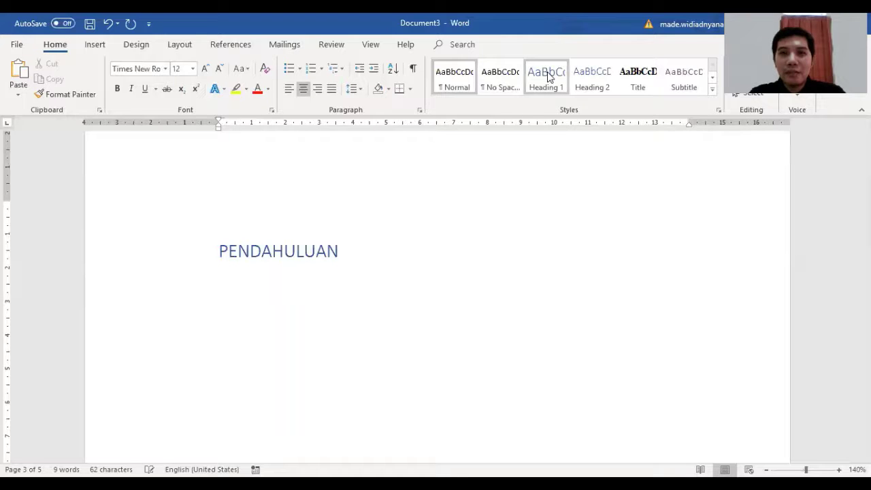
right_click(547, 77)
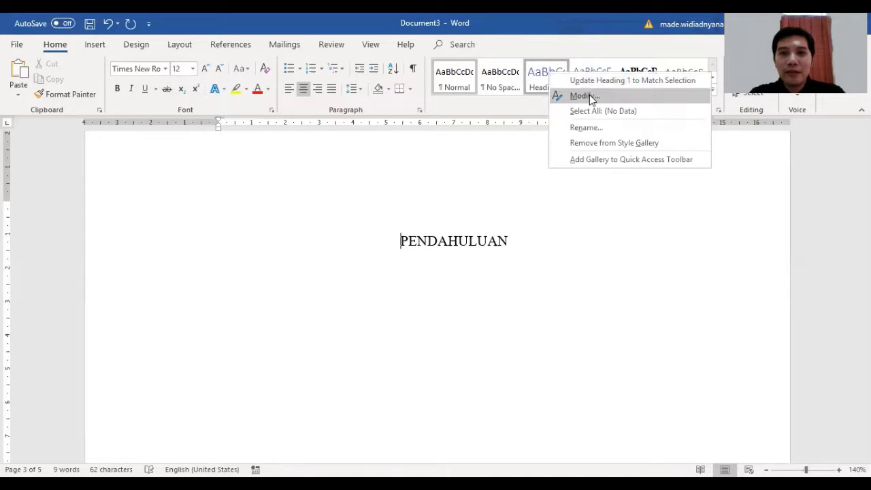
click(583, 96)
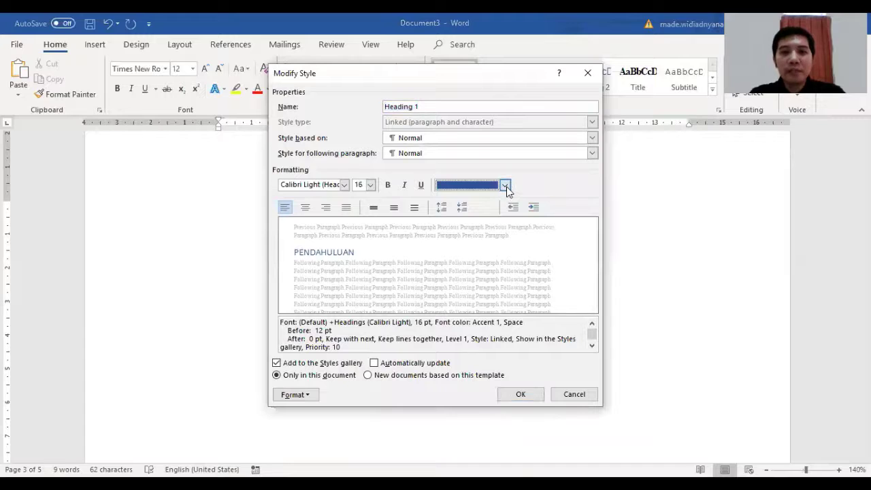
click(505, 186)
click(503, 200)
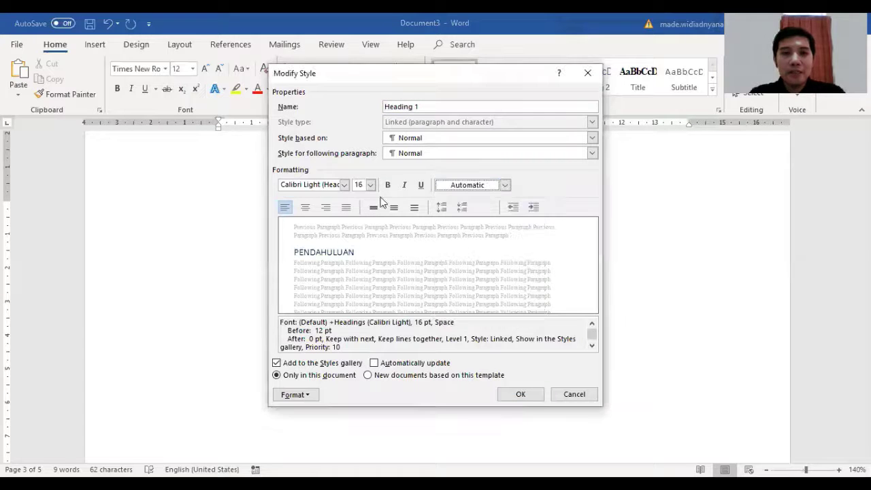
click(344, 184)
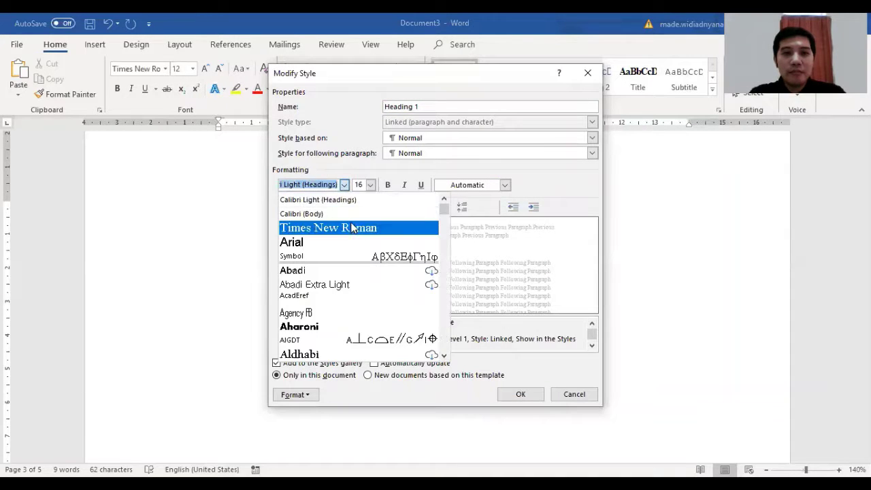
click(350, 228)
click(370, 185)
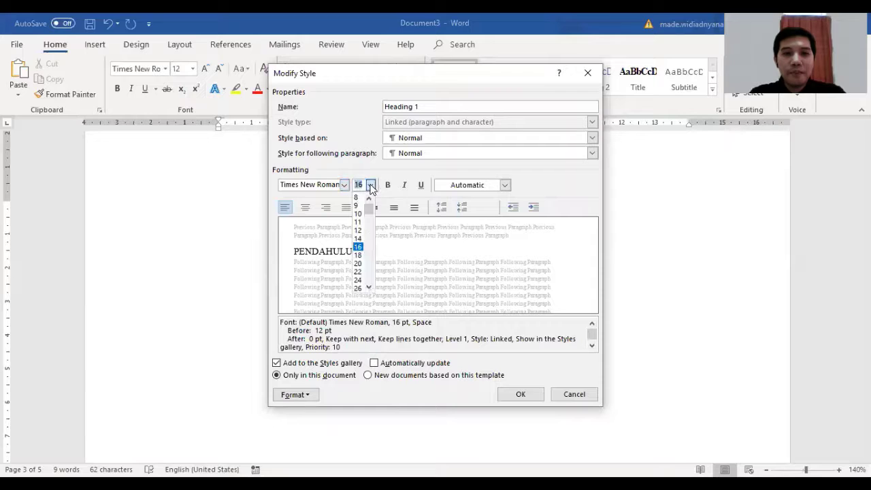
click(362, 234)
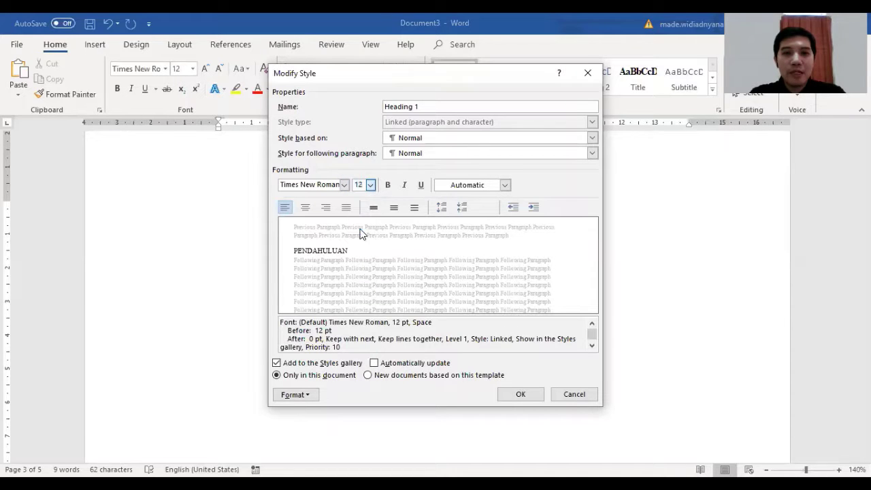
click(388, 185)
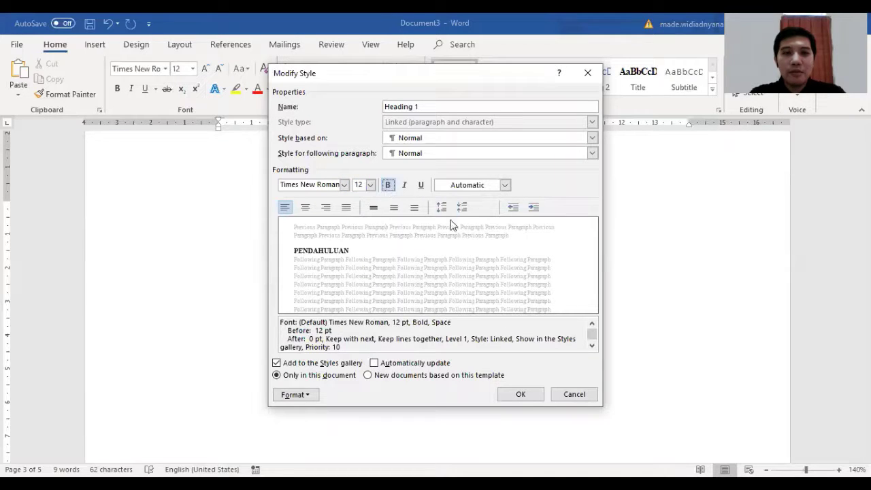
- Set the Heading 1 style to centered alignment, 1,5 line spacing and 12 pt spacing after the paragraph
click(304, 208)
click(394, 208)
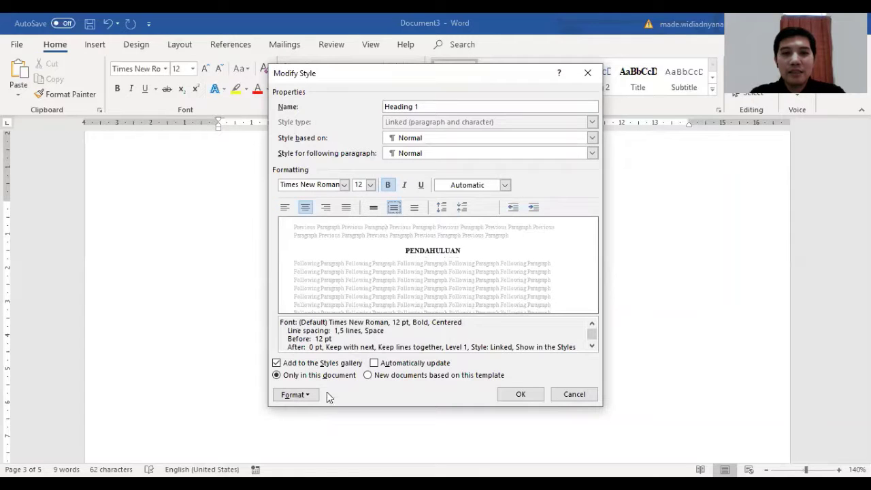
click(310, 395)
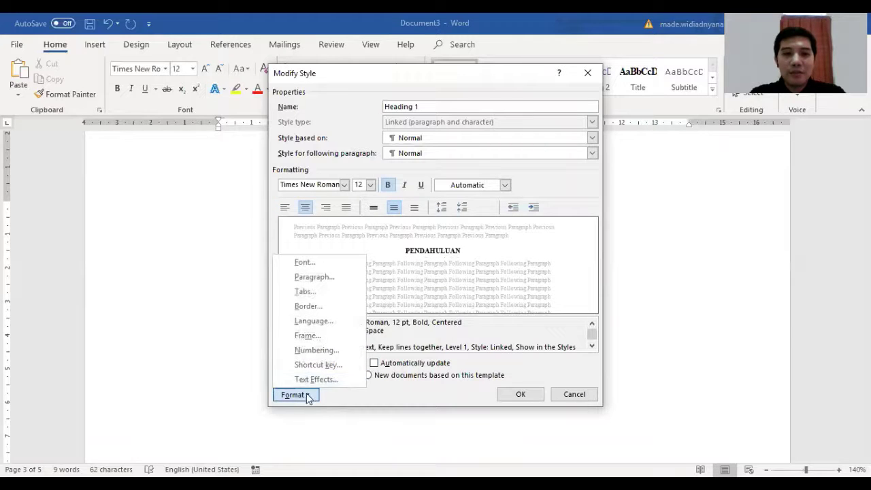
click(314, 277)
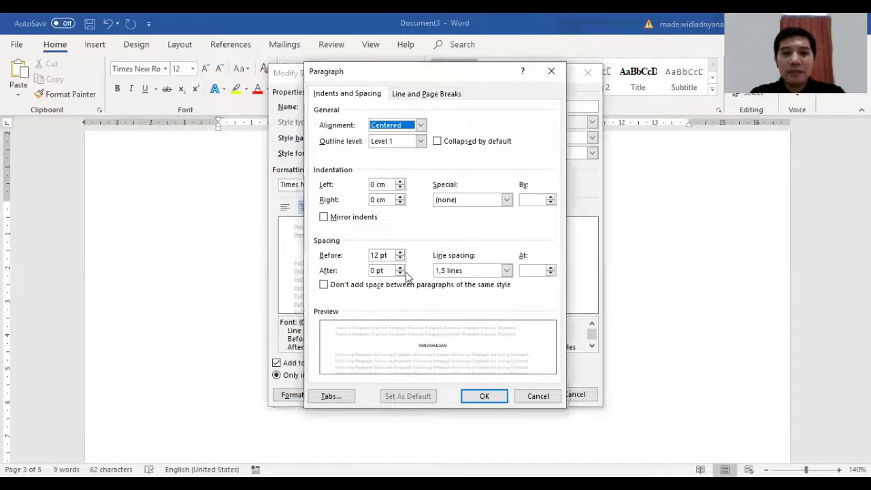
click(400, 268)
click(401, 267)
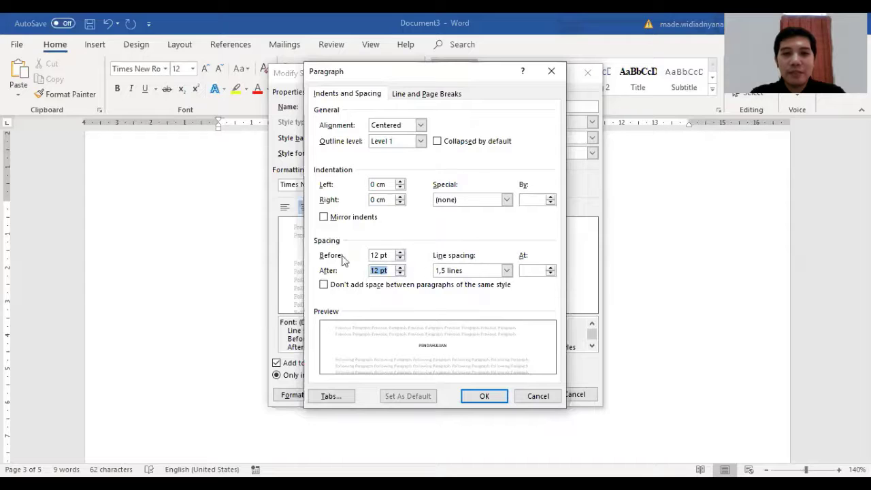
click(484, 395)
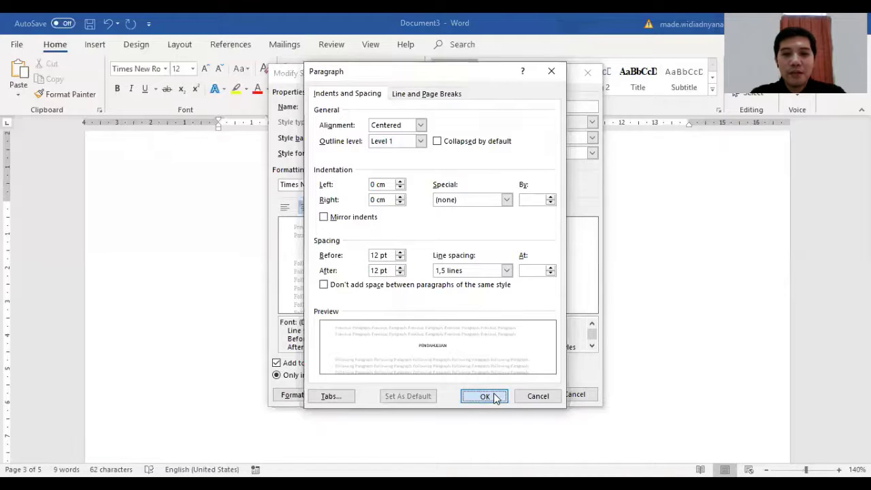
- Add the "BAB 1, BAB 2, BAB 3" number format to the Heading 1 style and save the style changes
click(312, 398)
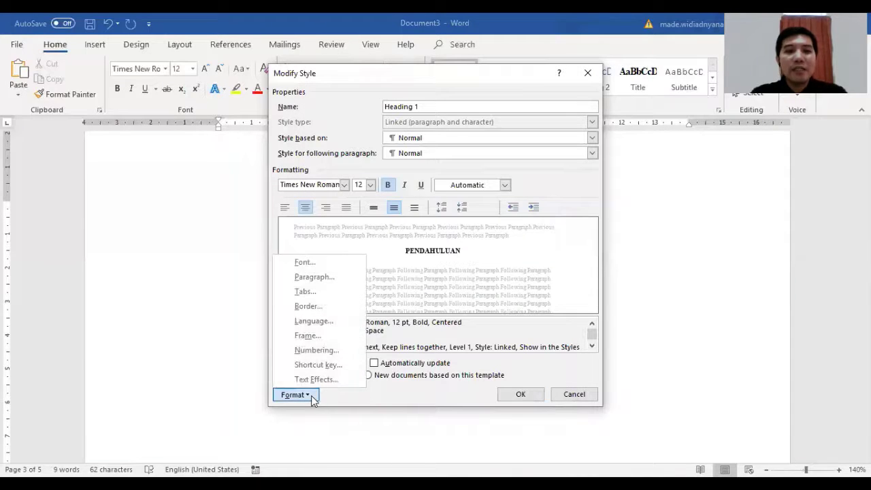
click(327, 355)
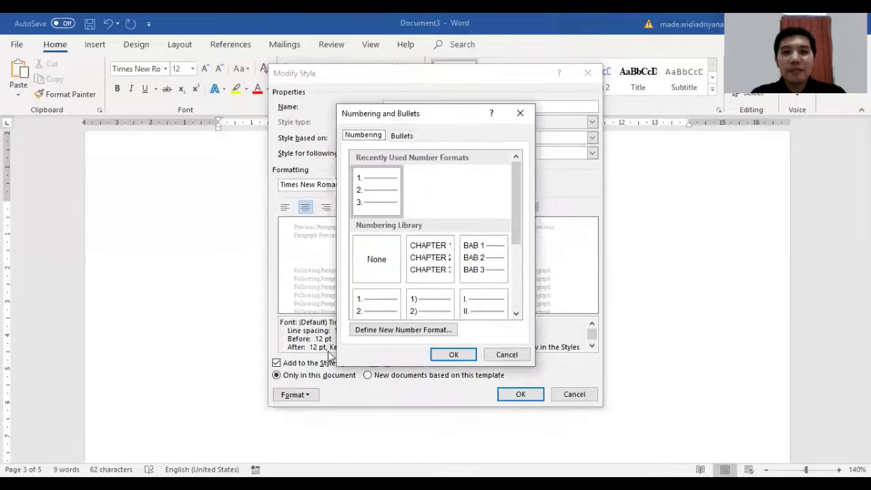
click(486, 264)
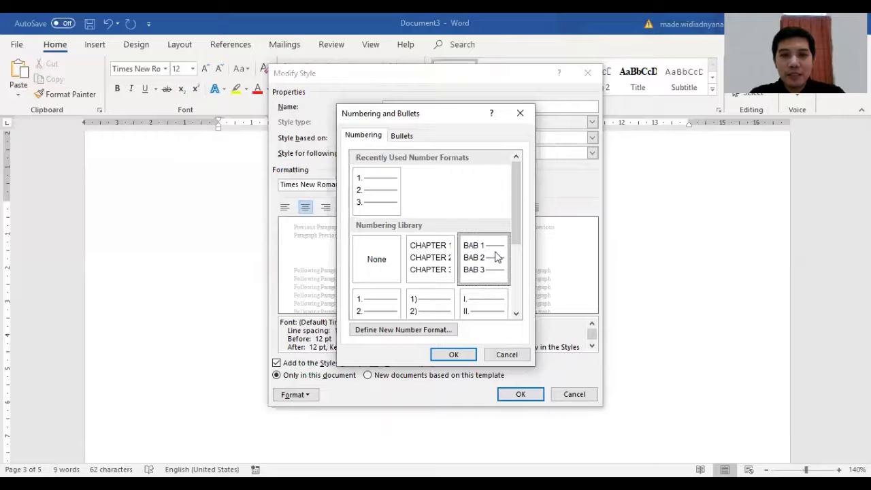
click(455, 354)
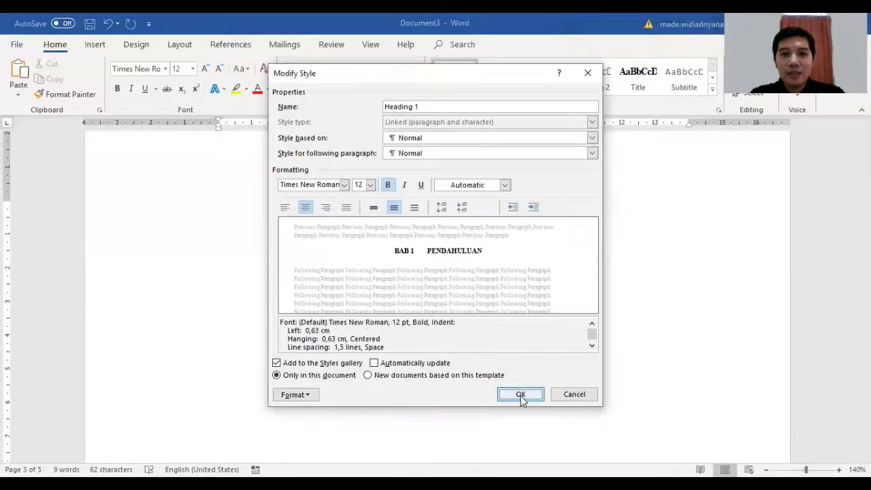
click(521, 397)
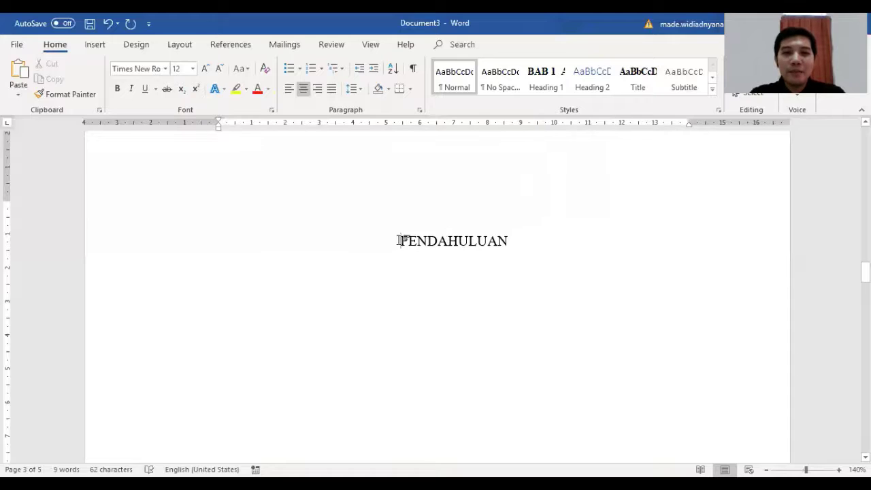
- Apply the Heading 1 style to the headings "PENDAHULUAN" and "KAJIAN PUSTAKA" on the third and fourth pages
drag(398, 240, 509, 238)
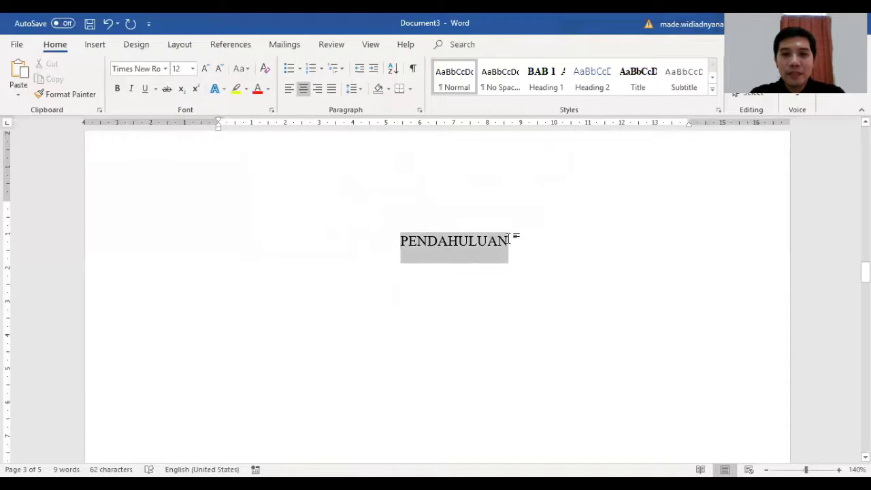
click(544, 83)
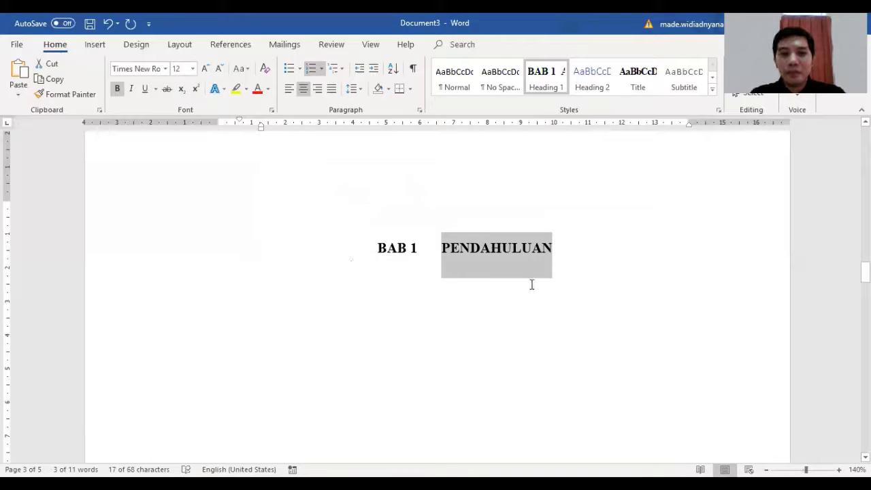
scroll(514, 299, down, 10)
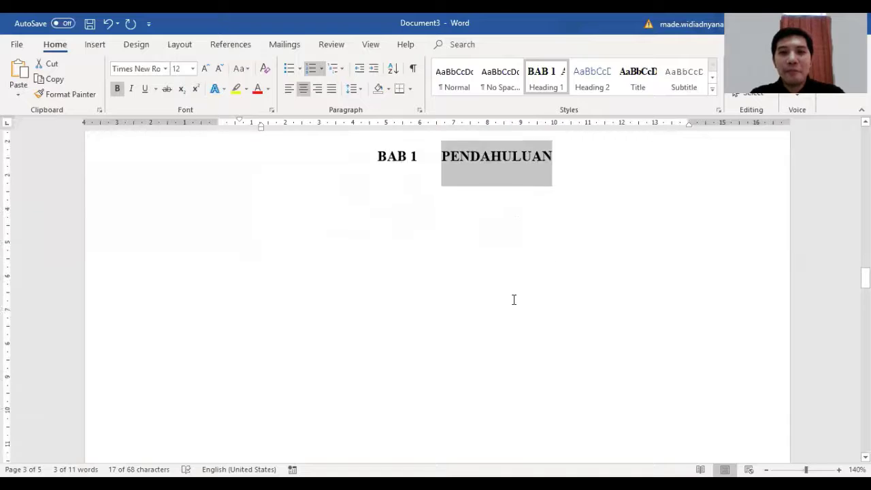
scroll(513, 299, down, 3)
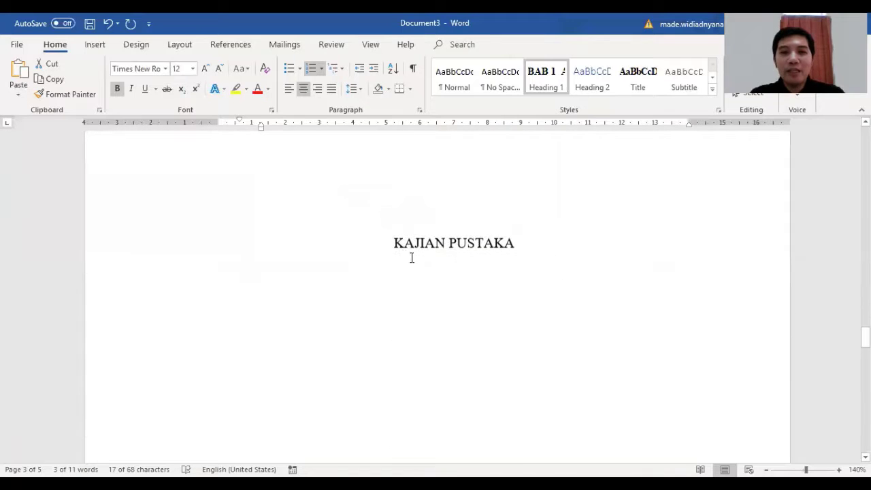
drag(393, 243, 519, 242)
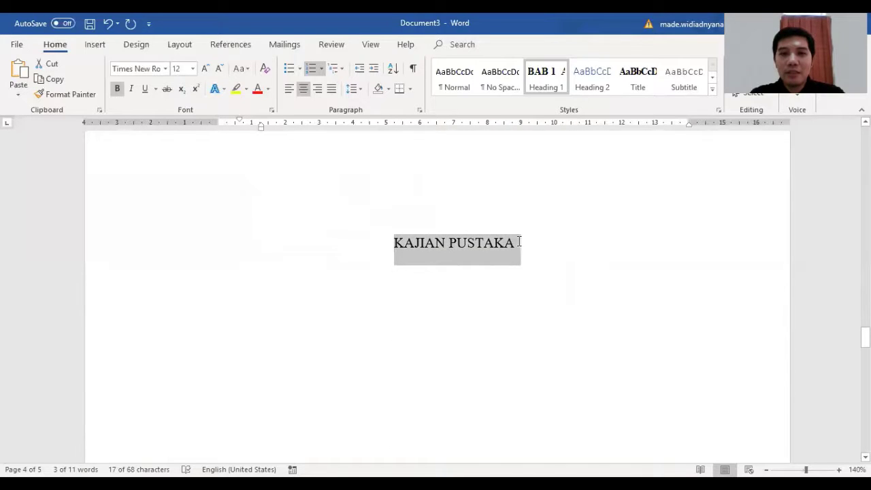
click(545, 80)
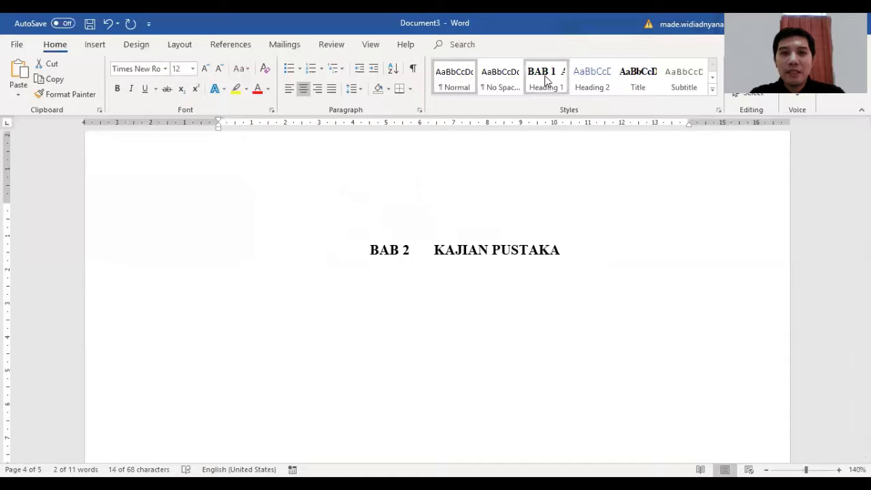
click(546, 80)
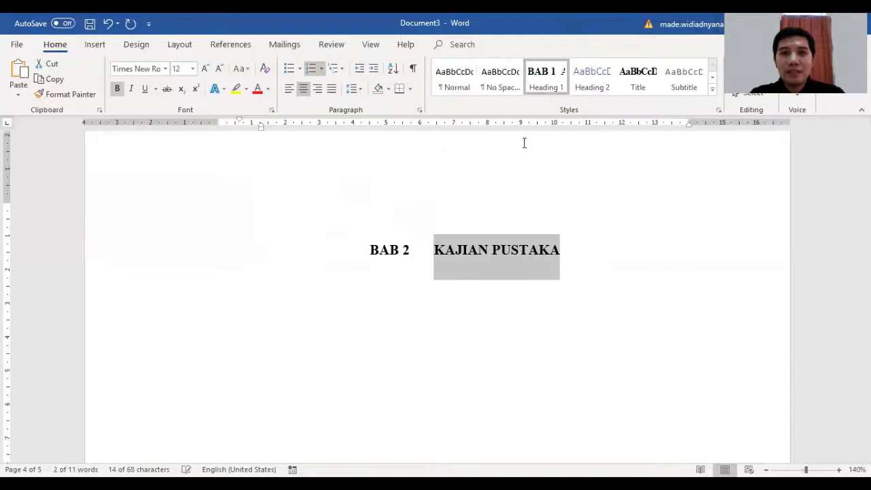
click(435, 250)
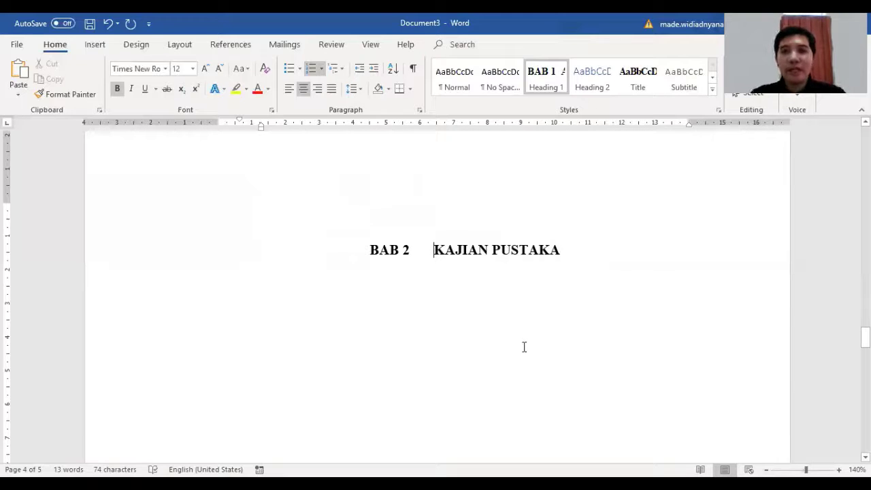
- Apply the Title style to the heading "DAFTAR PUSTAKA" on the last page
scroll(524, 347, down, 5)
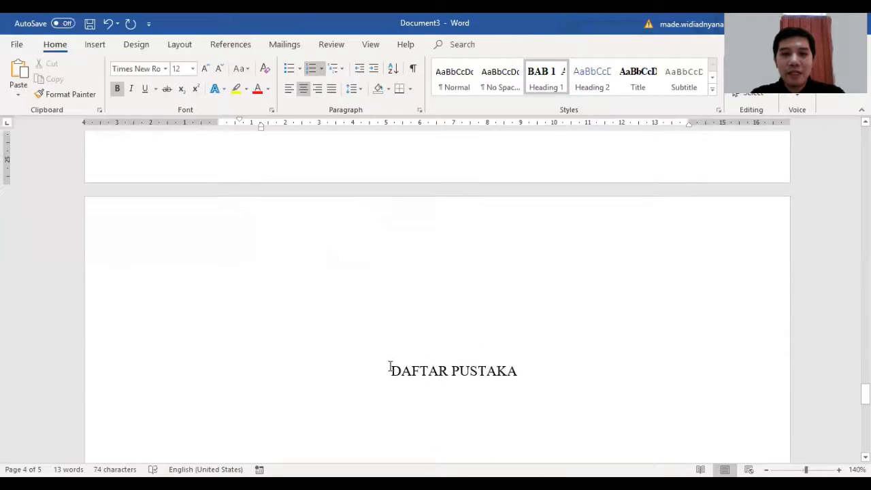
drag(422, 370, 517, 370)
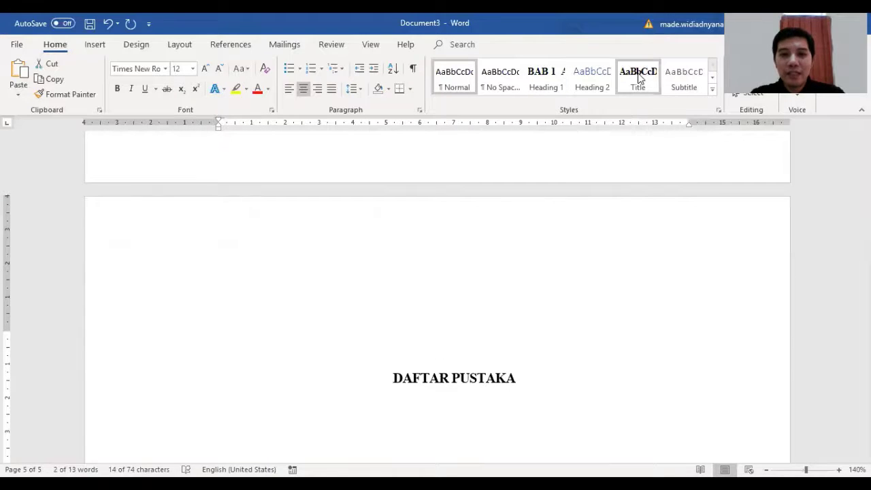
click(638, 78)
- Justify the empty line below the heading "PENDAHULUAN" on the third page
scroll(532, 372, up, 10)
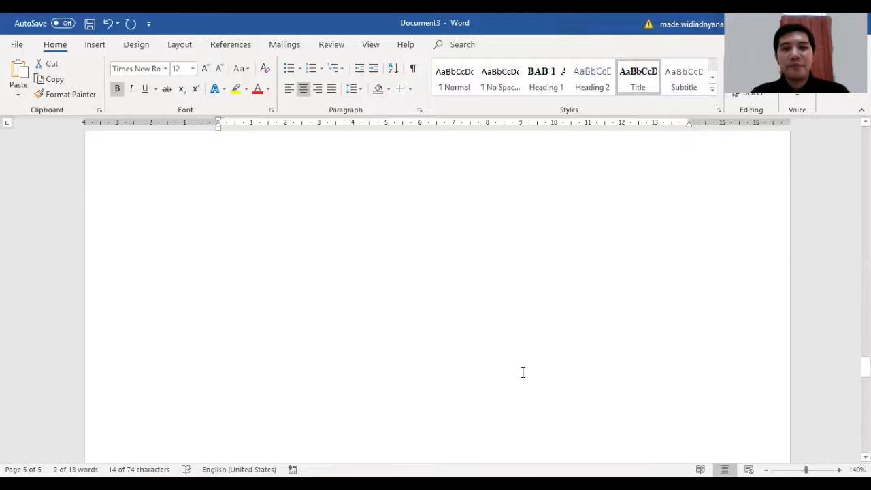
scroll(508, 360, up, 10)
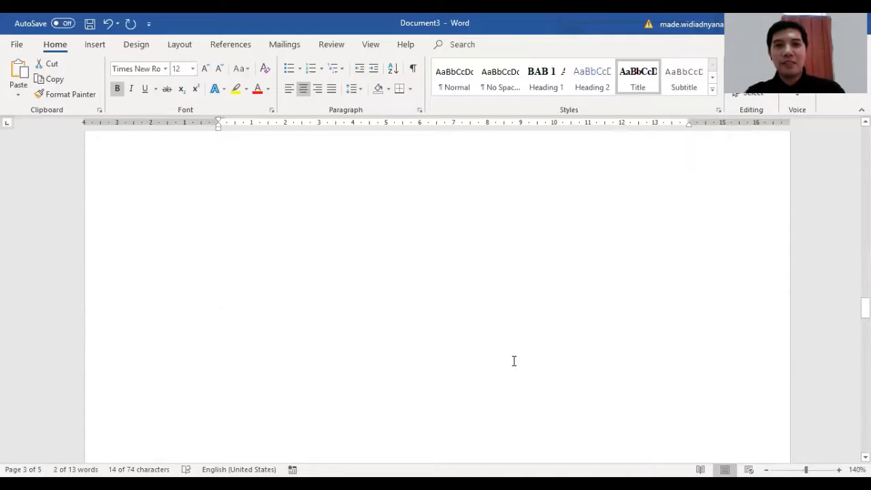
scroll(512, 359, up, 5)
scroll(511, 360, down, 2)
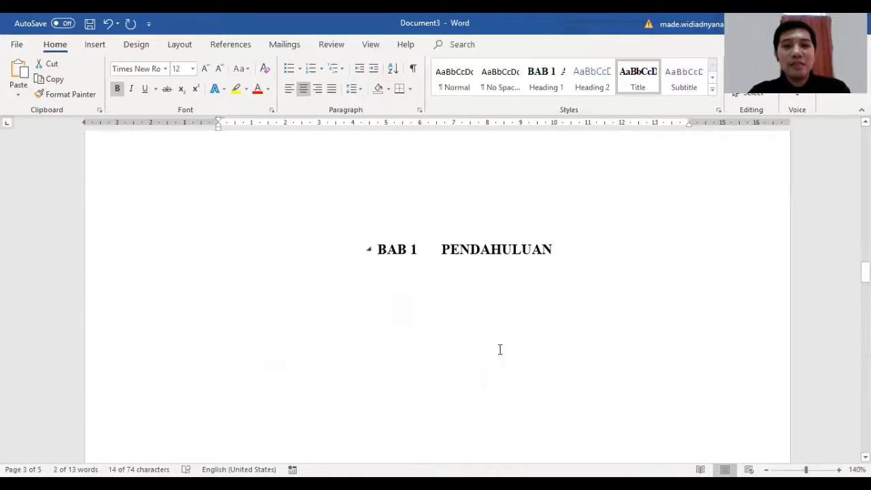
click(469, 286)
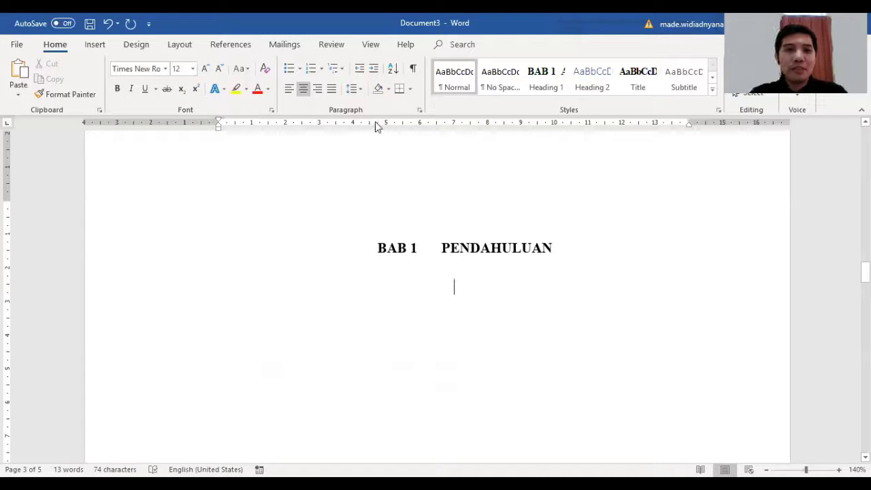
click(333, 89)
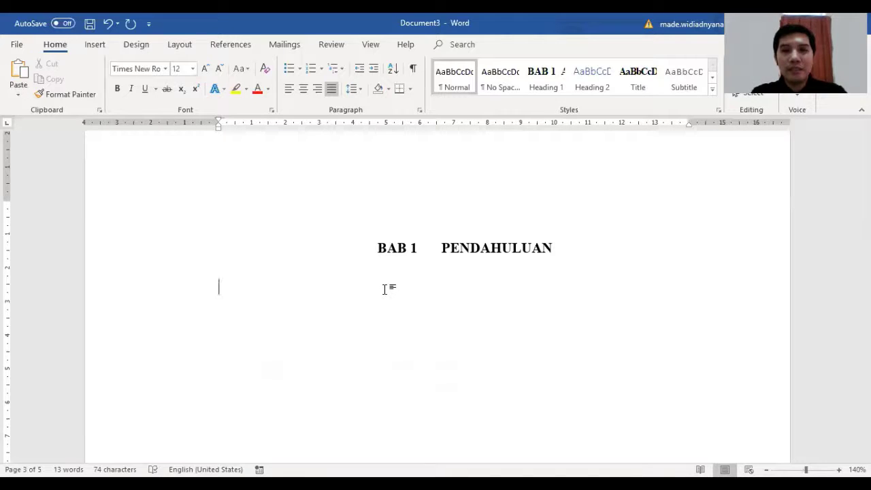
- Enter the numbered subheadings "1.1 Latar Belakang" and "1.2 Rumusan Masalah" below the heading "PENDAHULUAN"
text(1.1)
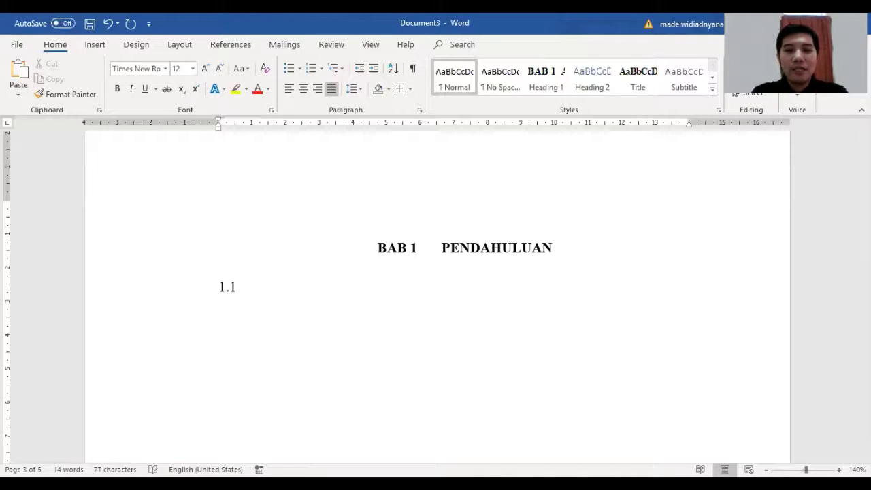
text( Latar Be)
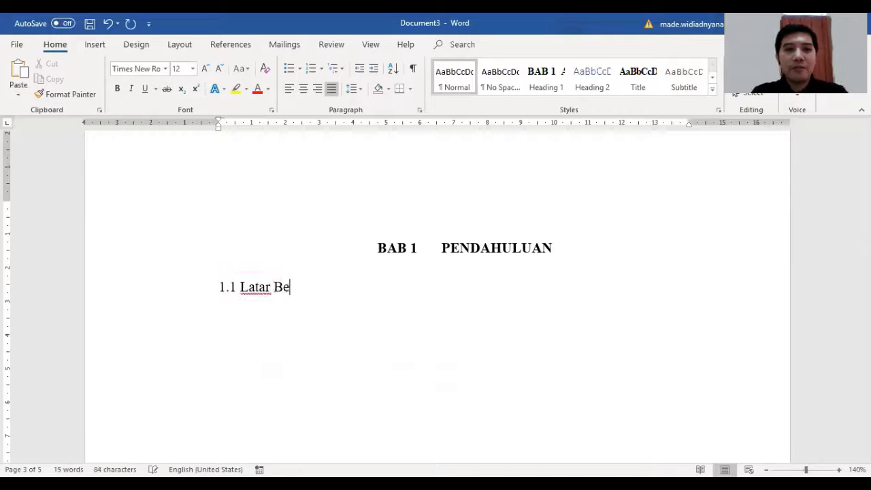
text(lakang)
key(Return)
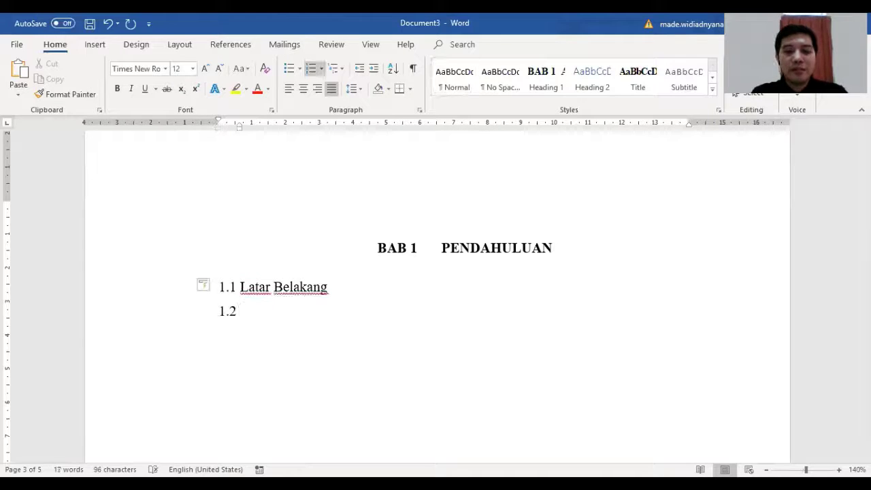
text(Rumusan Ma)
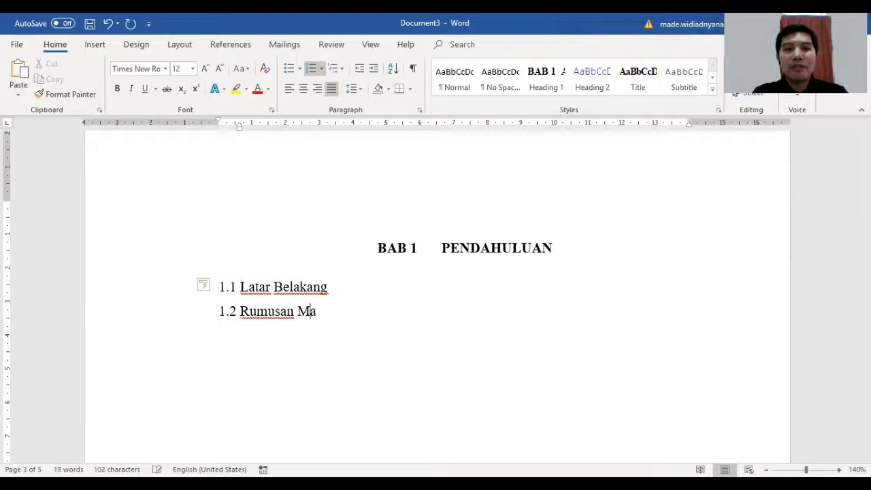
text(salah)
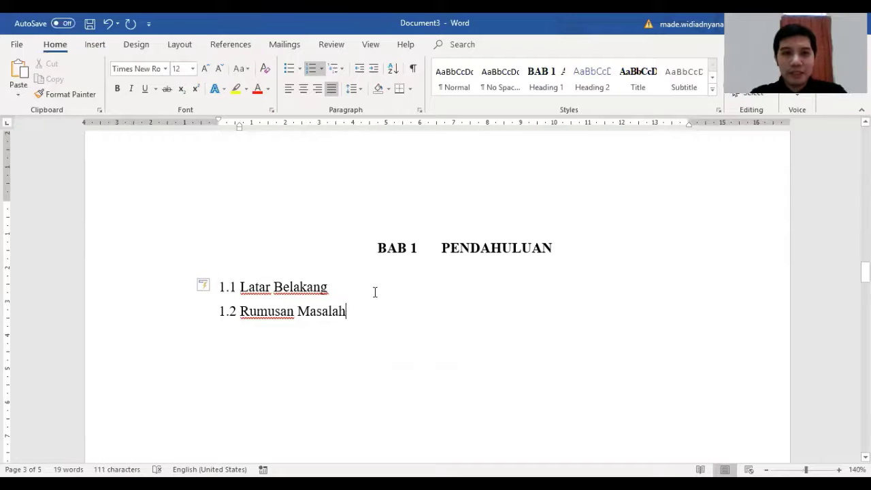
- Modify the Heading 2 style to bold 12 pt Times New Roman with automatic font colour
click(344, 286)
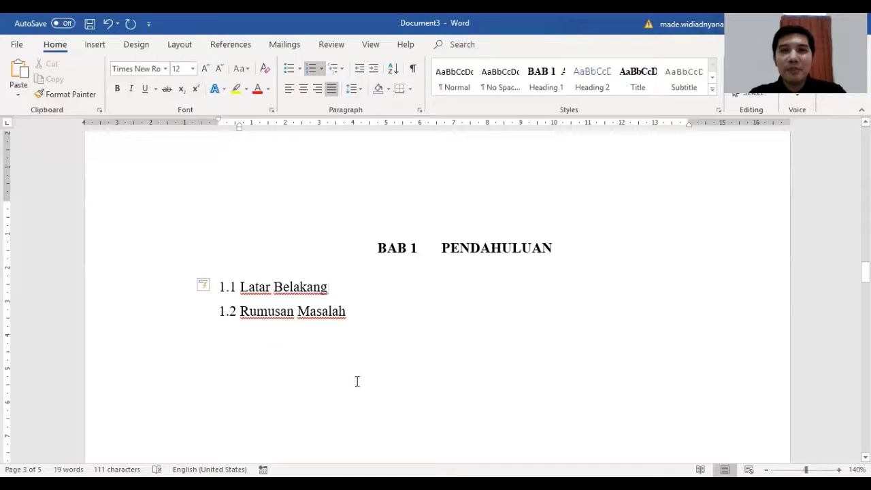
click(597, 83)
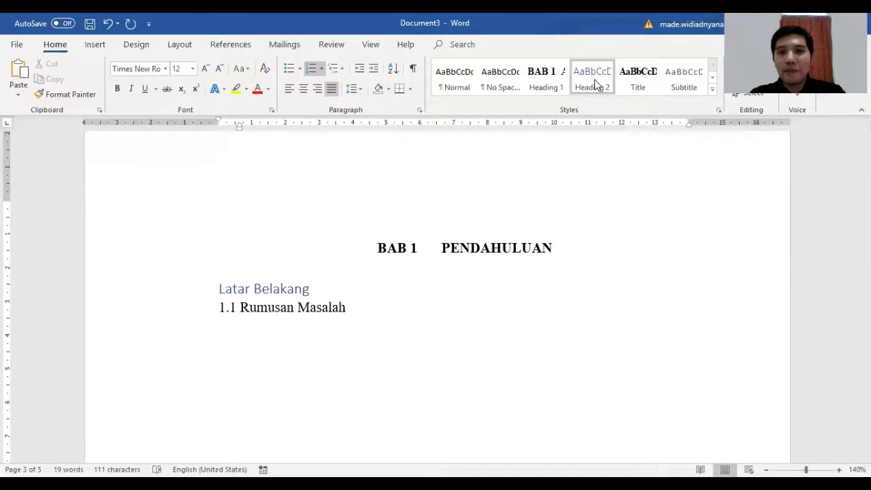
right_click(595, 83)
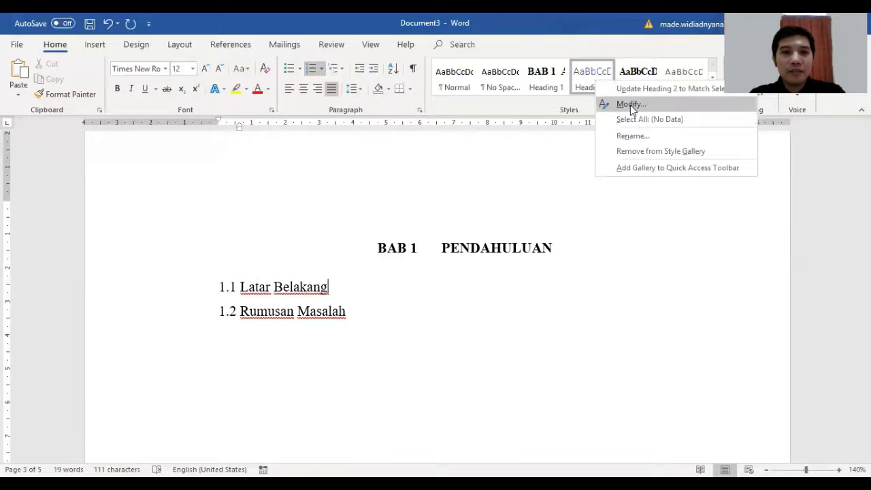
click(630, 104)
click(505, 185)
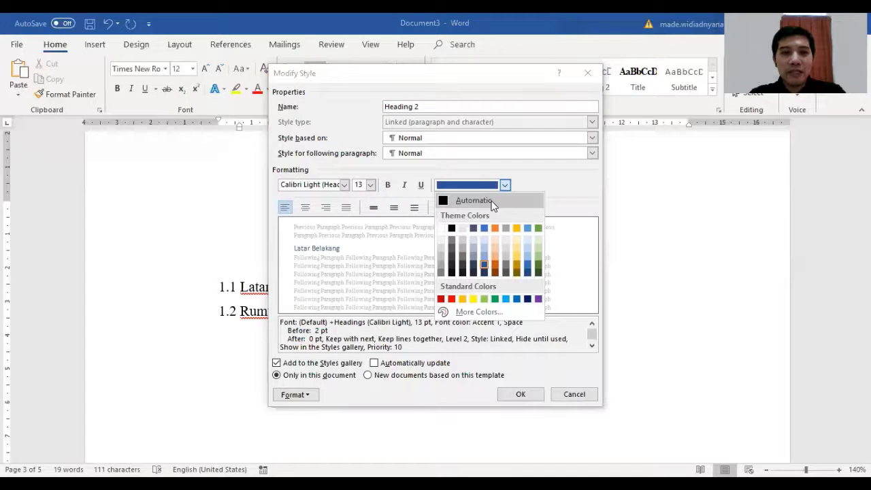
click(492, 202)
click(387, 185)
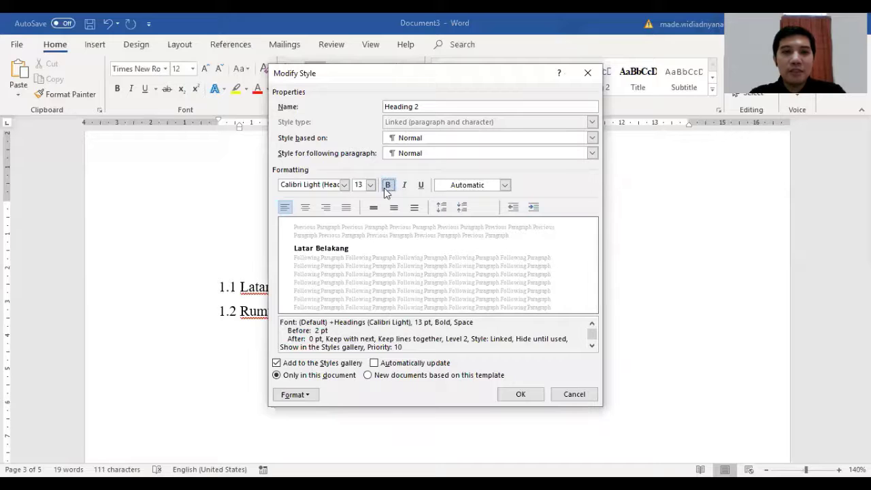
click(370, 185)
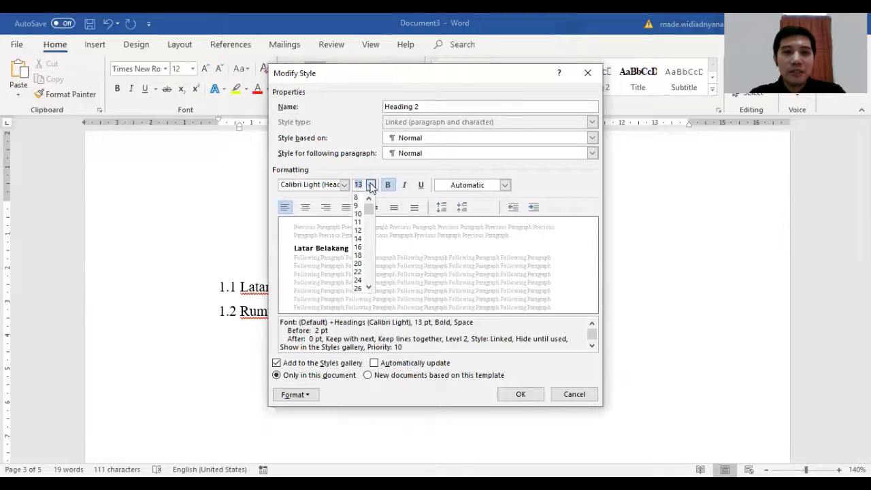
click(359, 231)
click(344, 184)
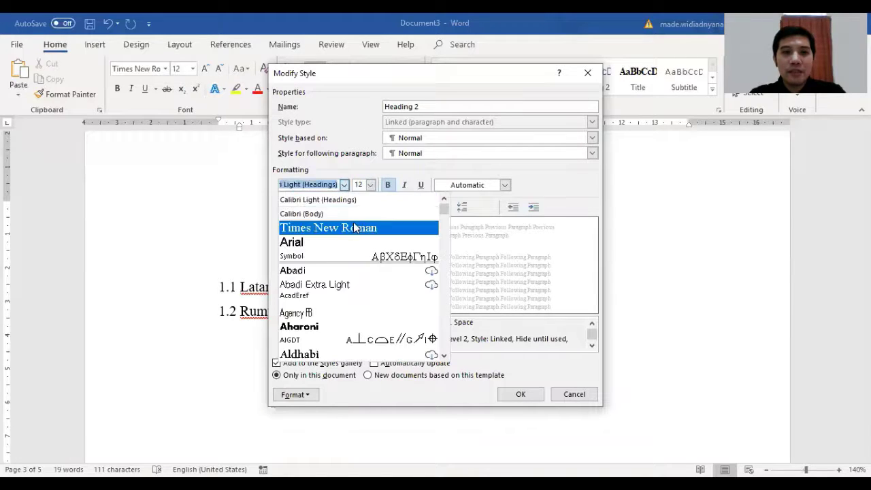
click(340, 228)
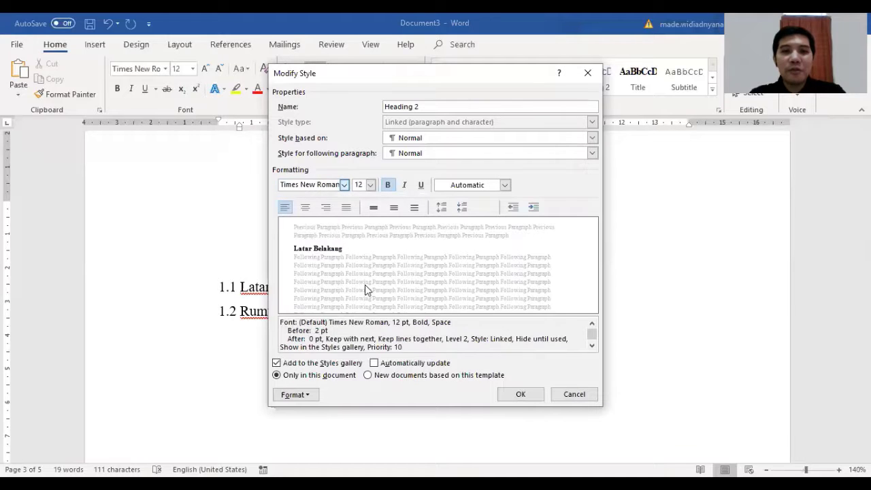
- Set the Heading 2 style's paragraph spacing to 0 pt before, 6 pt after and 1,5 lines, and save the style
click(306, 400)
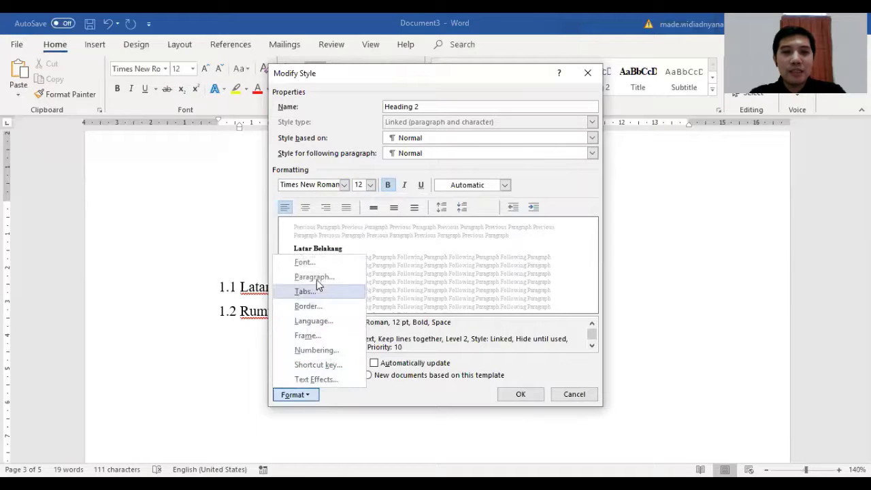
click(318, 275)
click(506, 270)
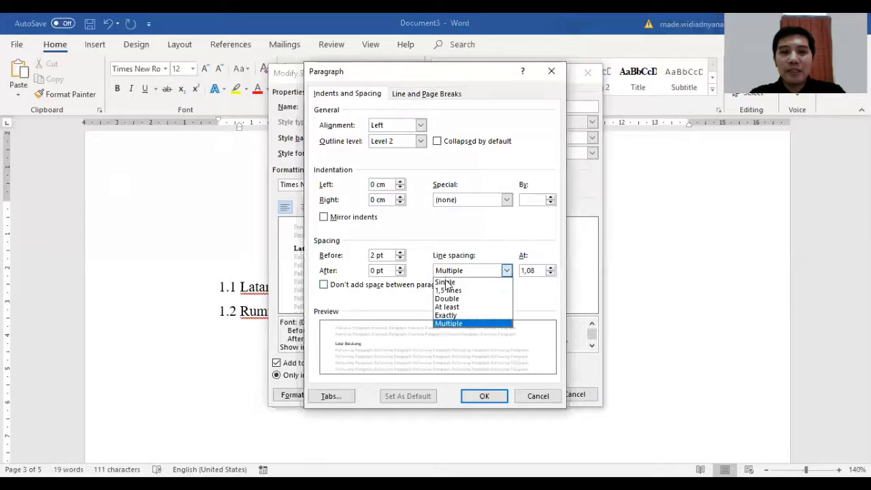
click(448, 291)
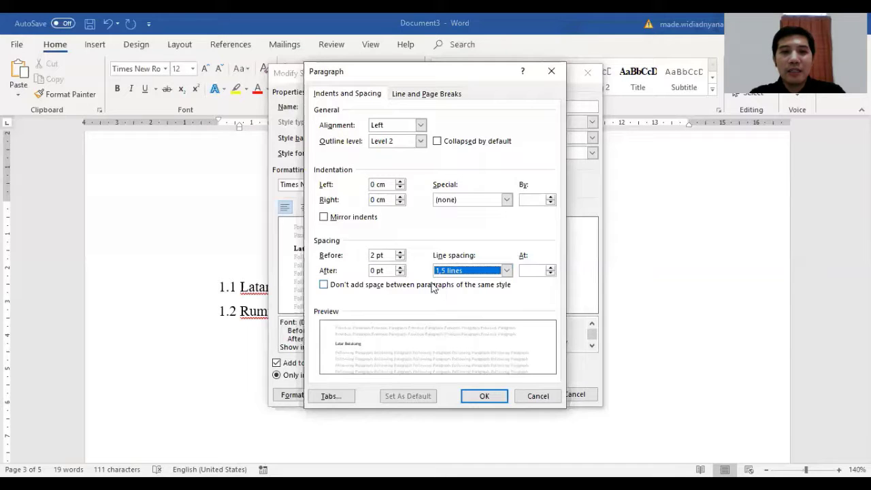
click(400, 273)
click(400, 268)
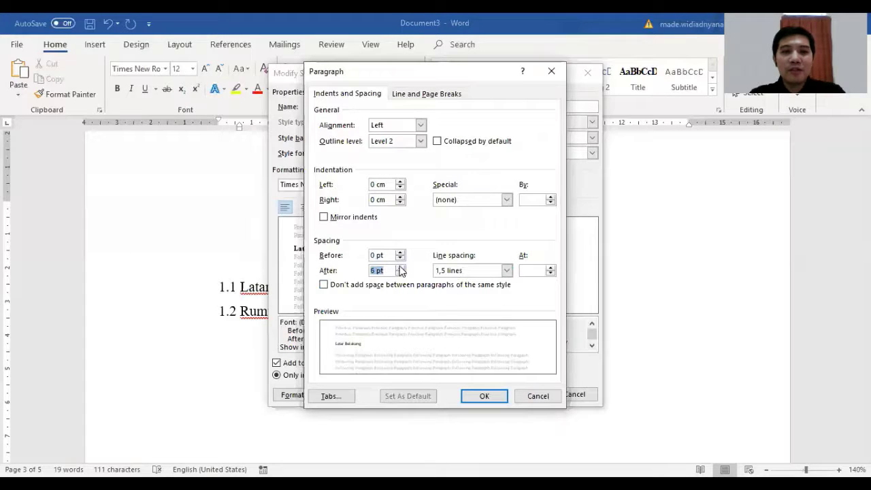
click(486, 395)
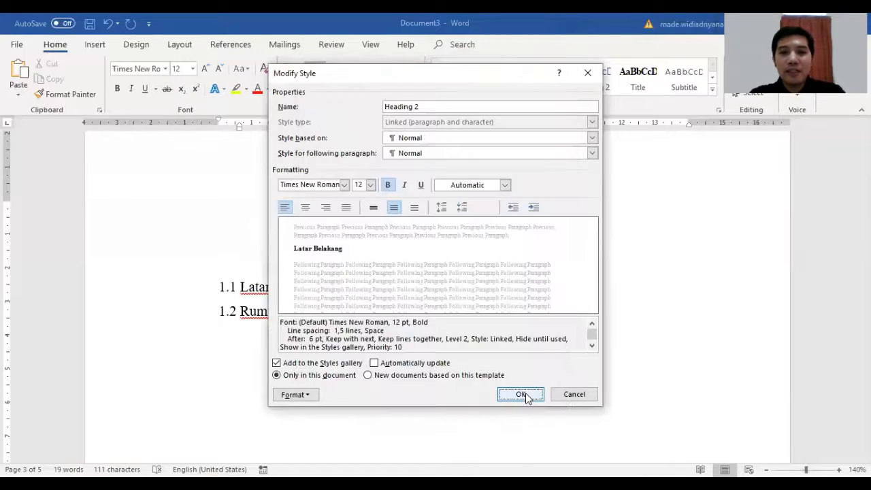
click(522, 394)
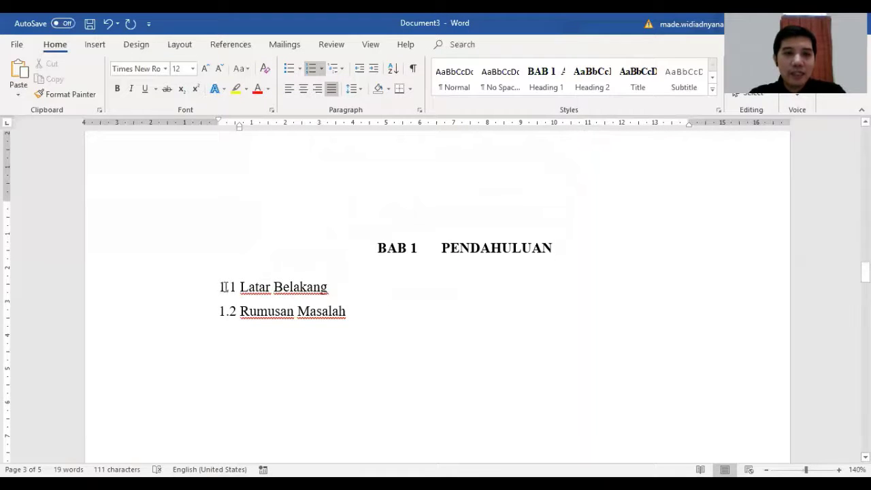
- Apply the Heading 2 style to the subheading "Latar Belakang" under "PENDAHULUAN"
drag(241, 291, 329, 285)
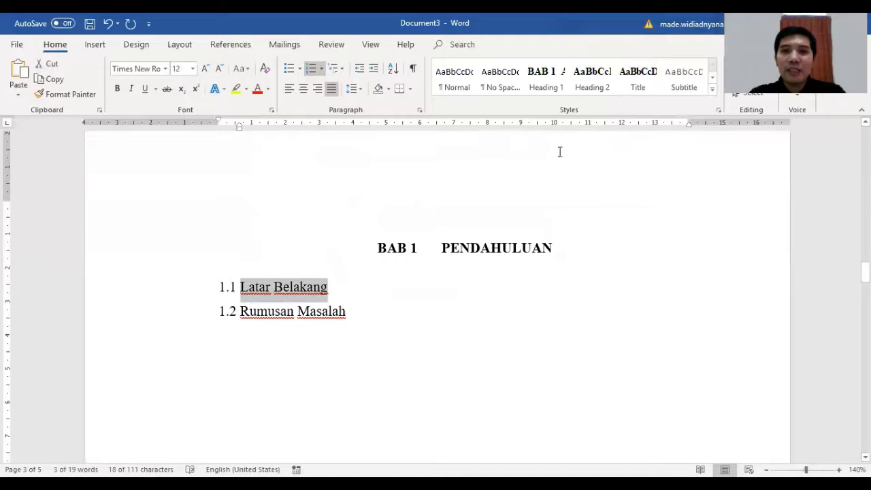
click(593, 78)
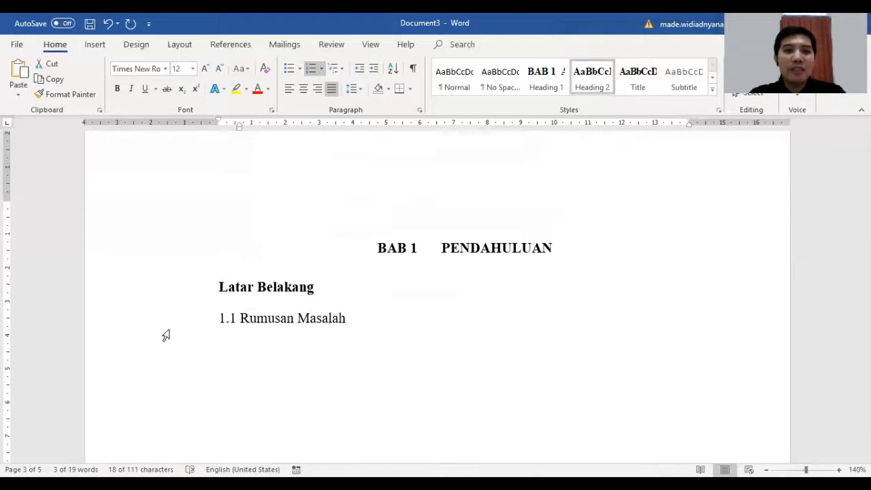
click(217, 290)
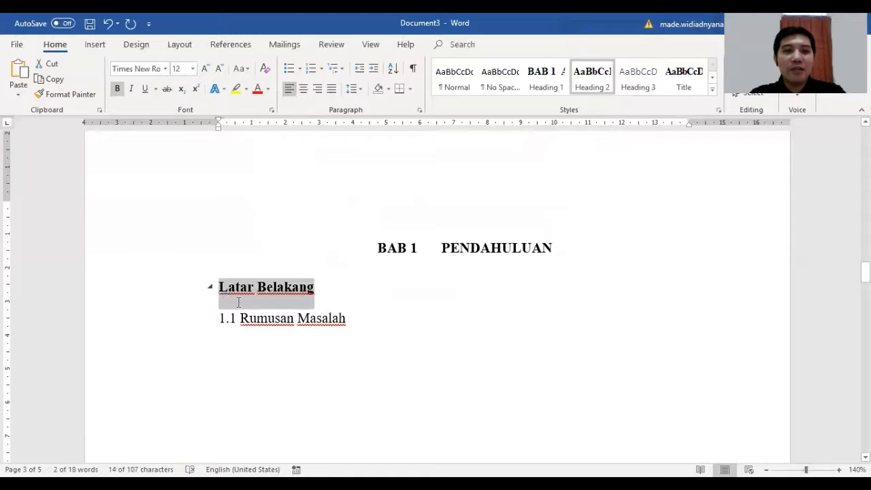
- Number the subheading "Latar Belakang" as 1.1 in an automatic numbered list and set its hanging indent to 1 cm
click(221, 306)
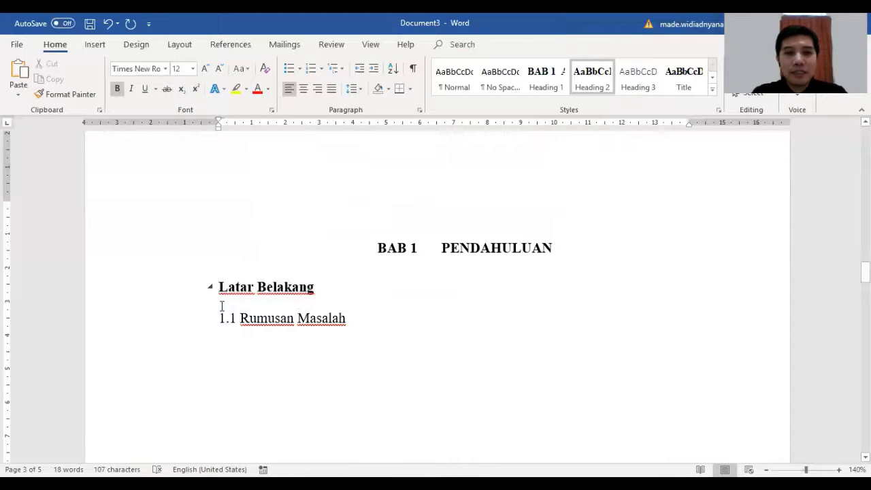
text(1.1)
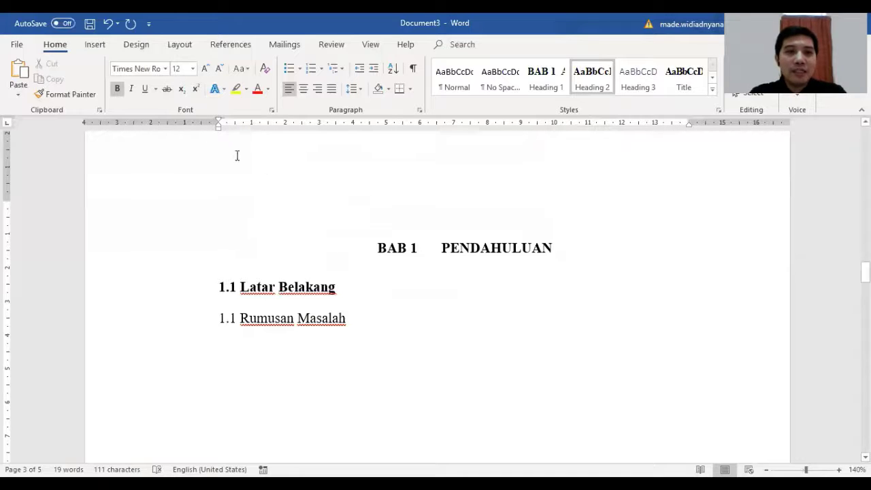
click(310, 69)
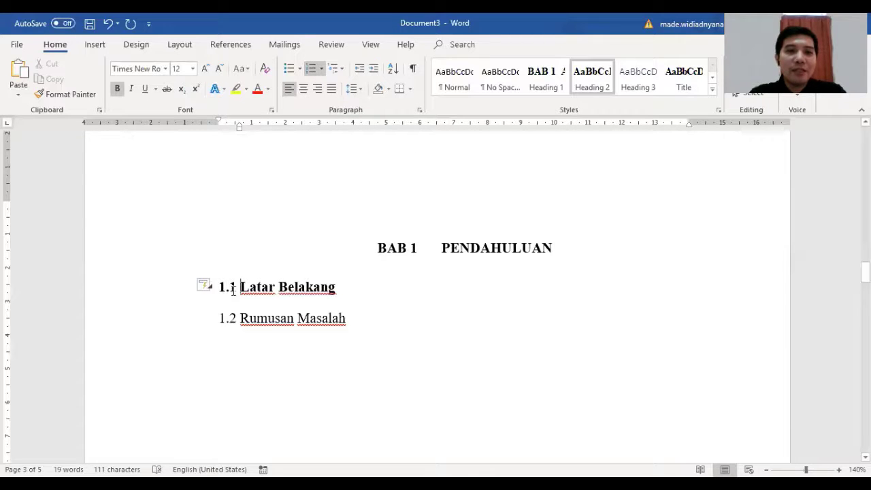
drag(239, 126, 251, 129)
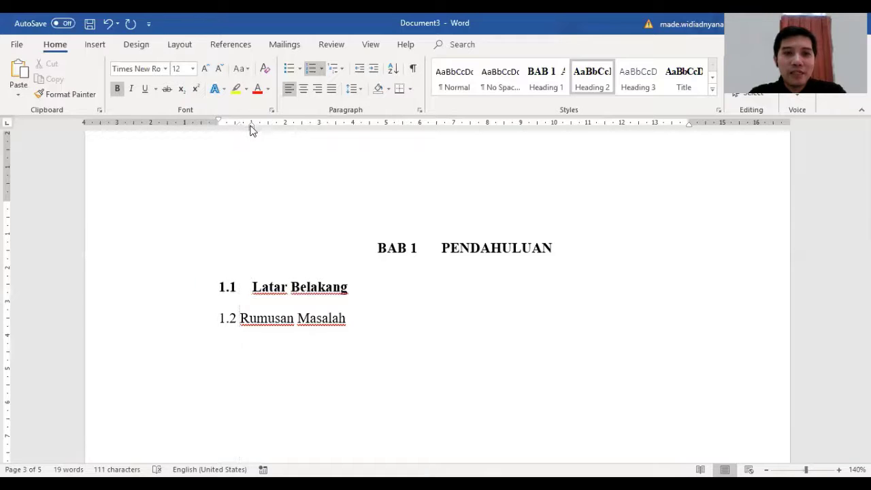
- Apply the Heading 2 style to the subheading "Rumusan Masalah"
click(92, 323)
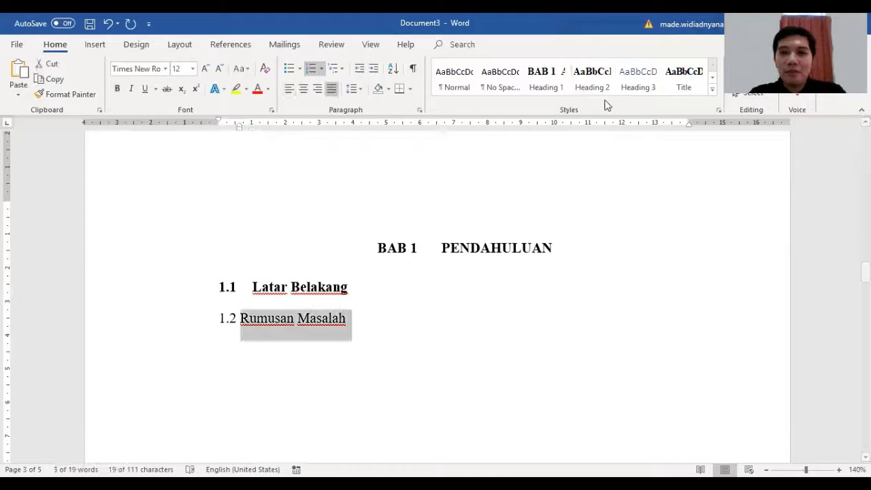
click(594, 83)
click(594, 83)
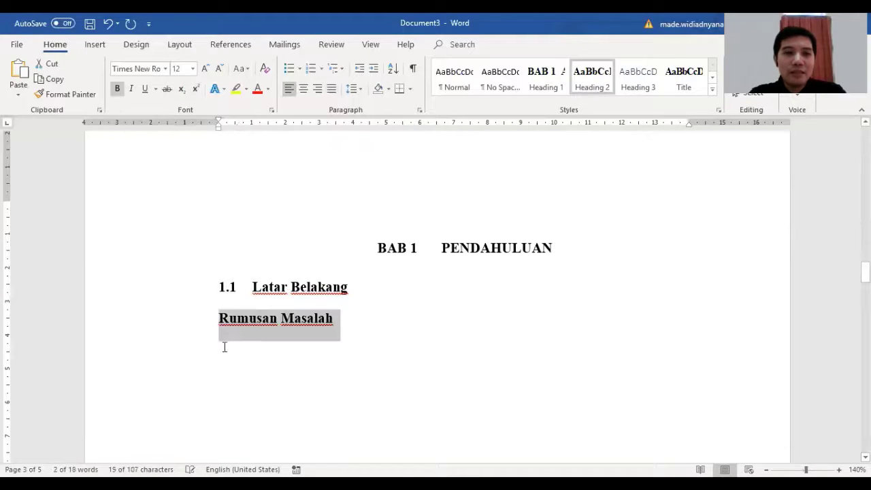
- Restore the automatic 1.2 numbering of the subheading "Rumusan Masalah" and set its hanging indent to 1 cm
click(223, 321)
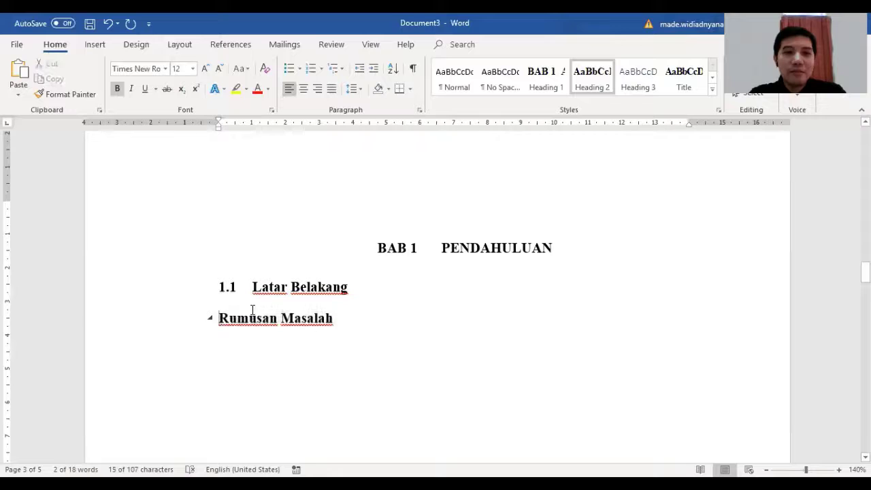
click(311, 71)
drag(238, 127, 251, 128)
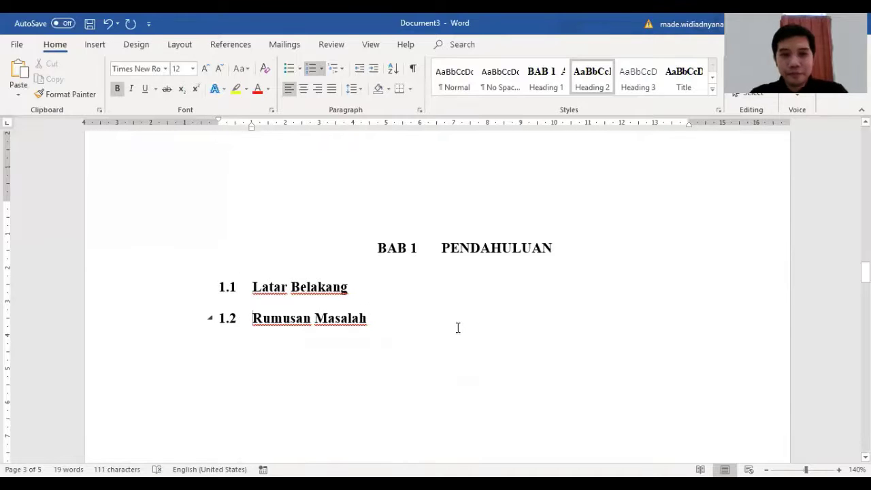
- Justify the empty line below the heading "KAJIAN PUSTAKA" on the fourth page
scroll(456, 328, down, 10)
scroll(457, 328, down, 4)
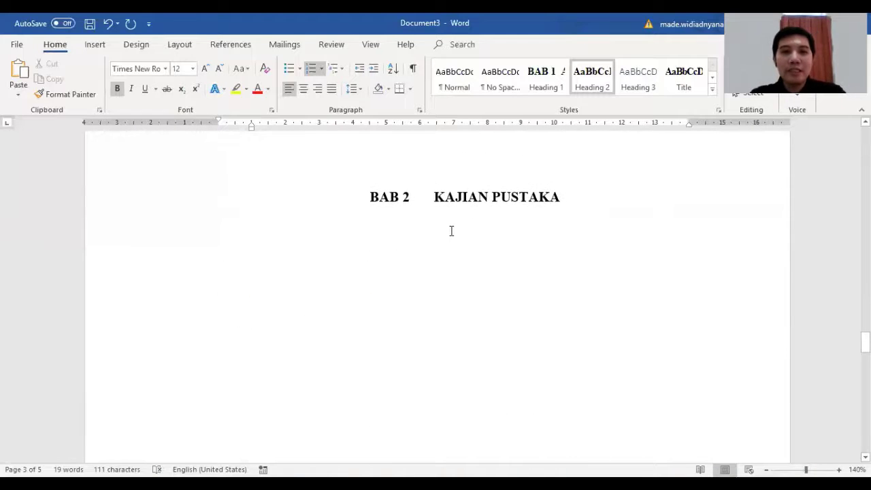
click(453, 234)
click(331, 88)
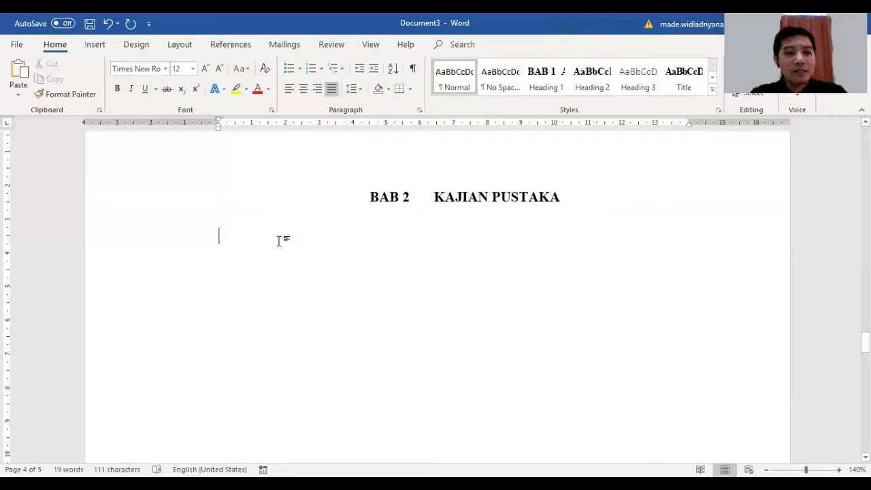
- Enter the subheadings "2.1 Tarif Air Minum" and "2.2 Kesediaan Membayar Air Minum" below the heading "KAJIAN PUSTAKA"
text(2.1 )
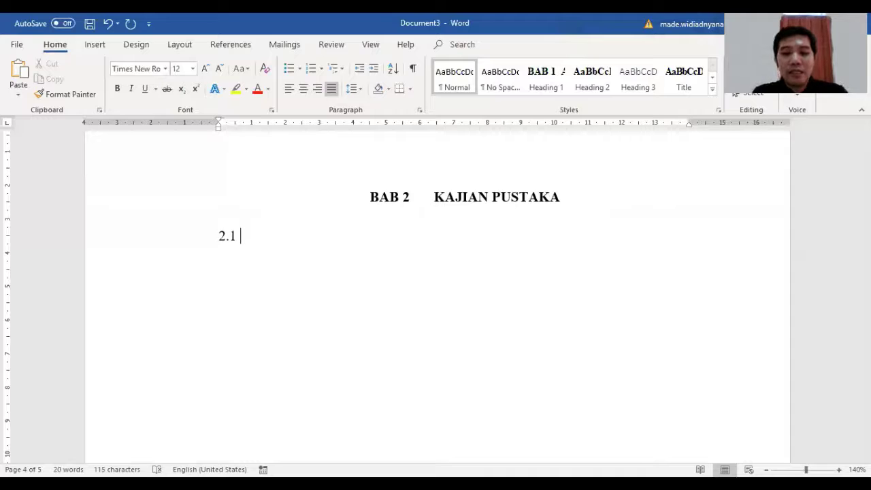
text(Tarif A)
text(ir Minum)
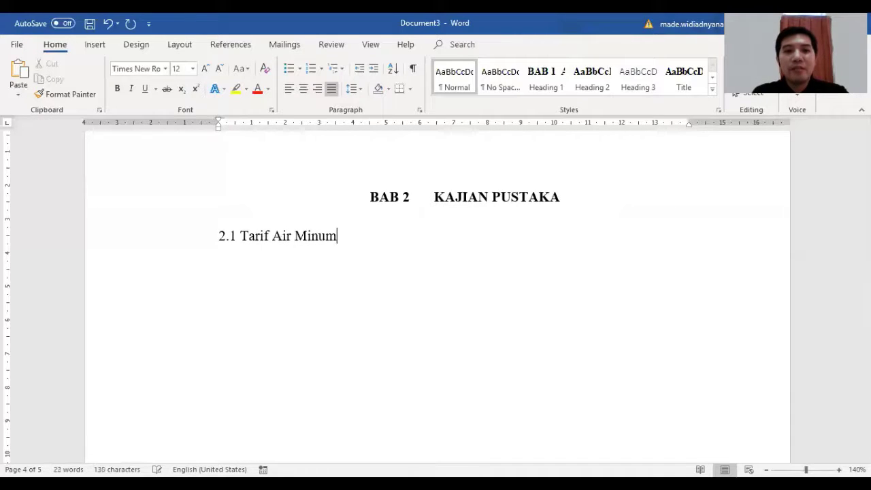
key(Return)
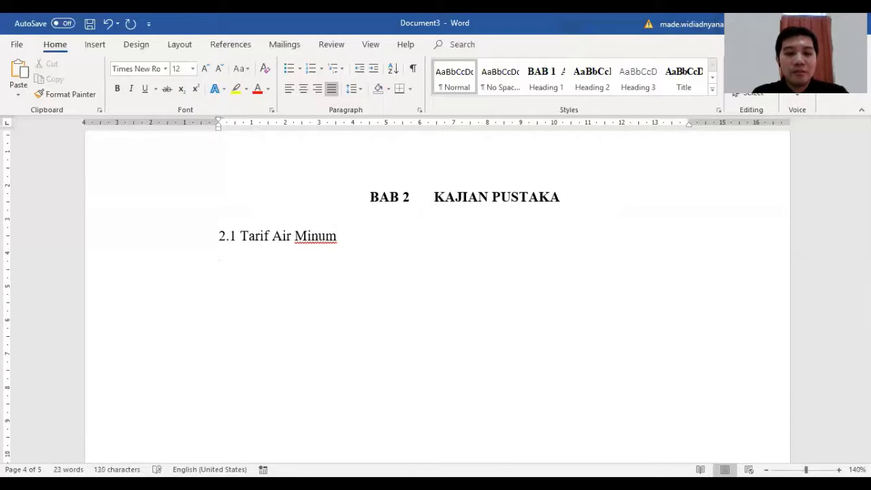
text(2.2 )
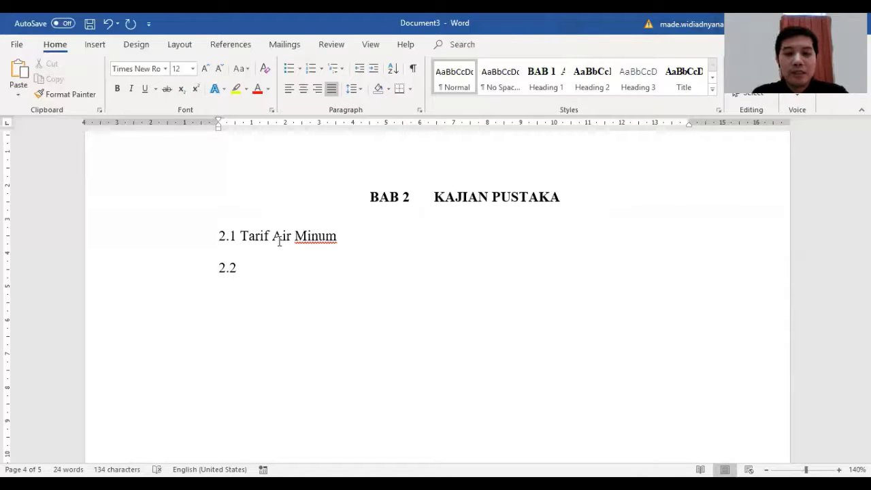
text(Kesediaan )
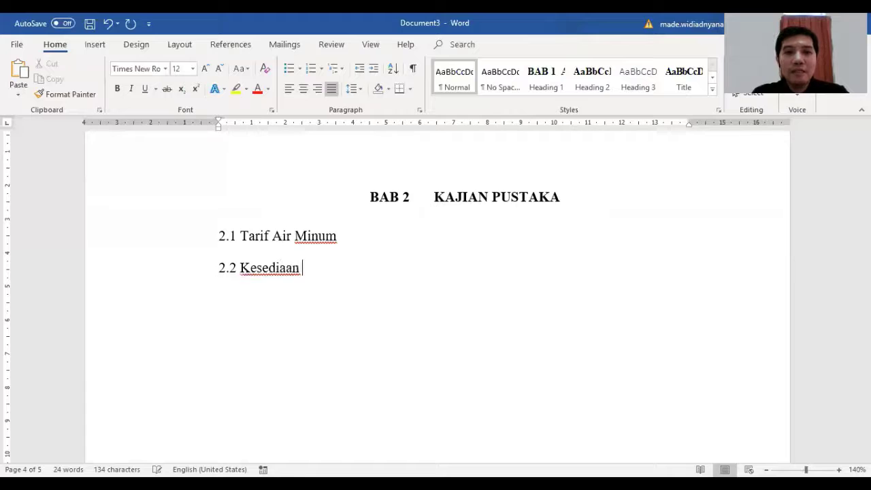
text(Membayar Air Minum)
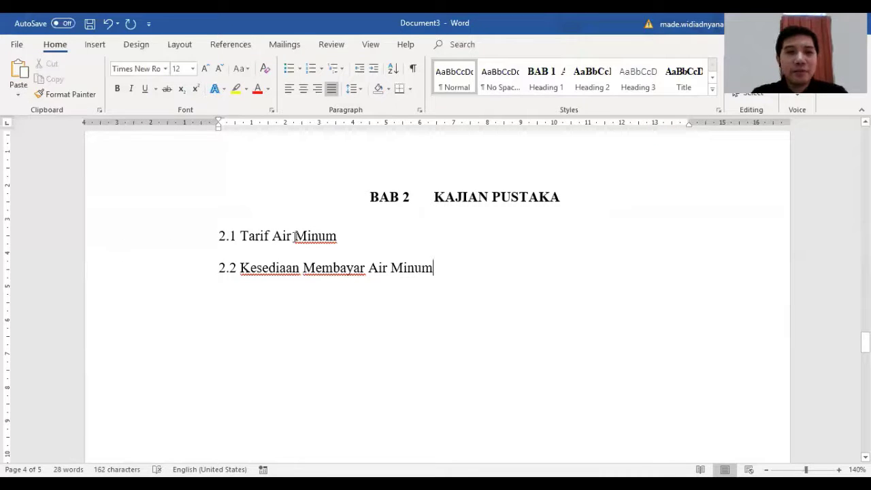
- Apply the Heading 2 style to the subheading "2.1 Tarif Air Minum"
click(120, 236)
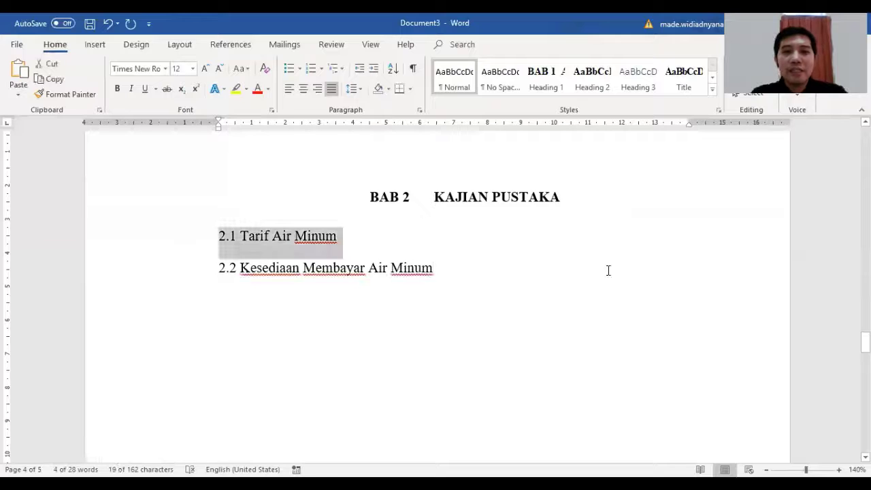
click(599, 80)
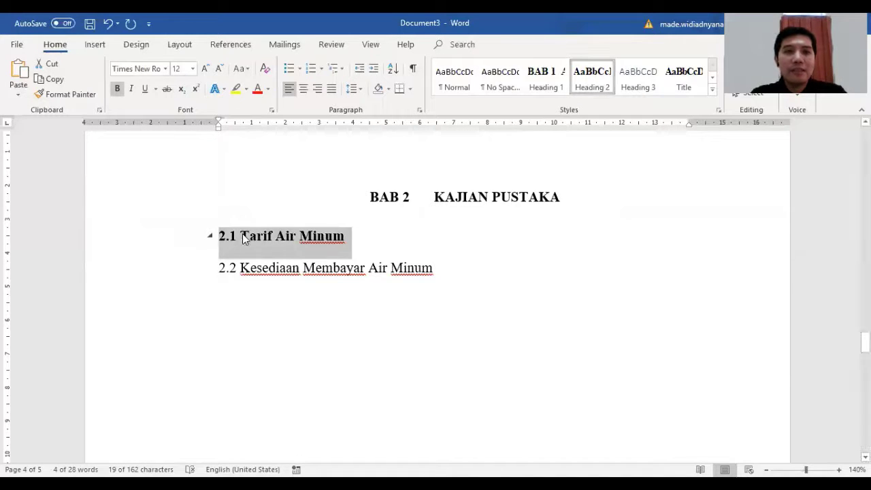
- Remove the typed number from the subheading "Tarif Air Minum" and apply automatic numbering to it
click(242, 235)
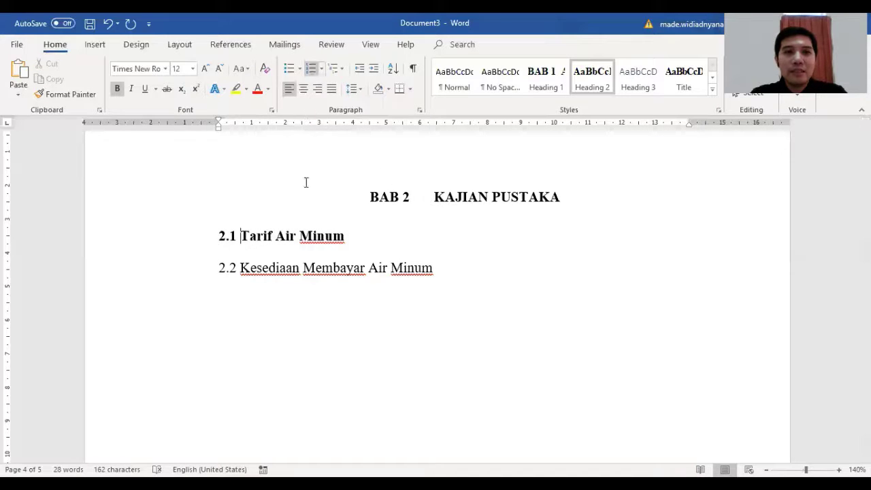
key(BackSpace)
key(BackSpace)
key(BackSpace)
key(BackSpace)
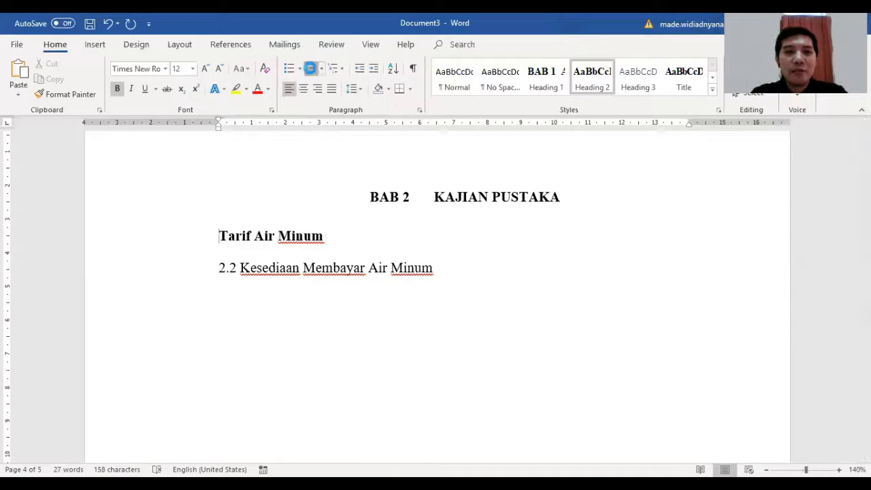
click(311, 69)
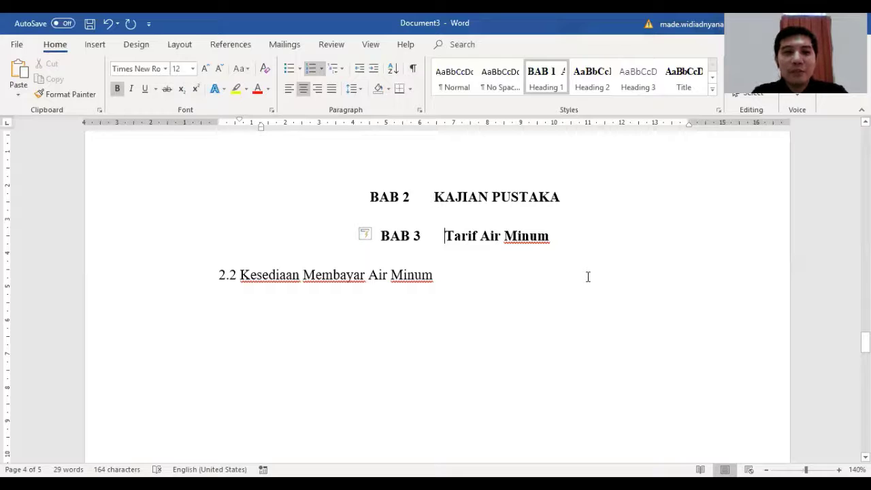
- Replace the "BAB 3" numbering of "Tarif Air Minum" with automatic 2.1 numbering and a 1 cm hanging indent
key(BackSpace)
key(BackSpace)
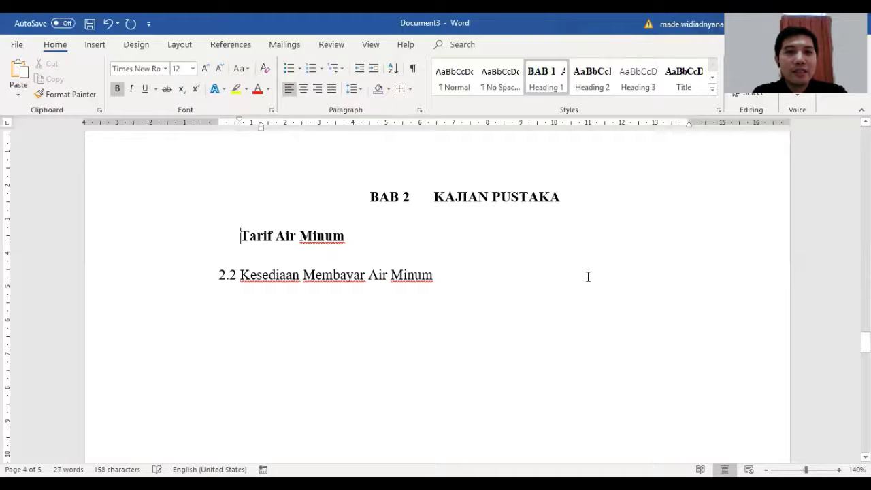
key(BackSpace)
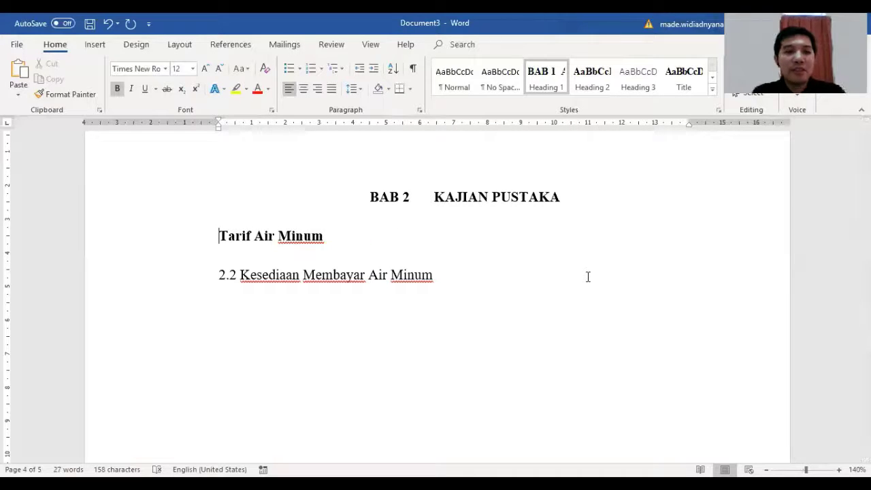
text(2.1)
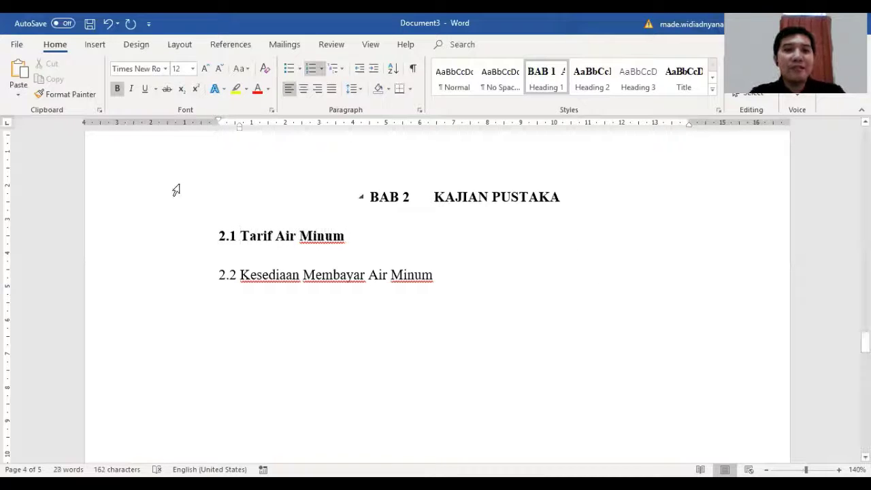
drag(241, 130, 251, 129)
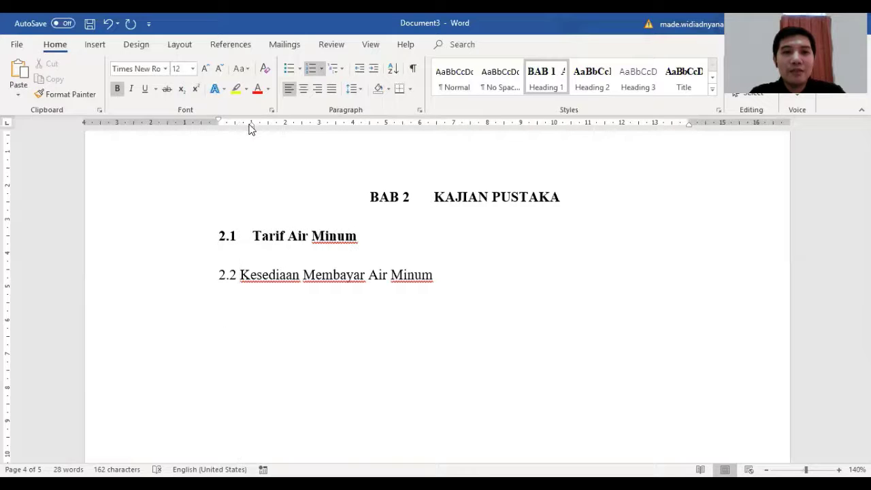
- Delete the typed number 2.2 in front of the subheading "Kesediaan Membayar Air Minum"
click(241, 274)
key(BackSpace)
key(BackSpace)
key(BackSpace)
key(BackSpace)
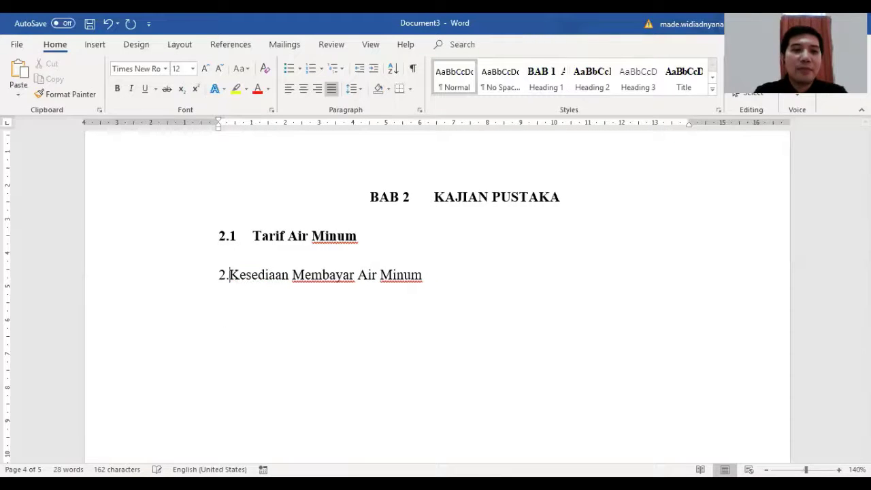
- Apply the Heading 2 style and automatic numbering to the subheading "Kesediaan Membayar Air Minum"
click(115, 282)
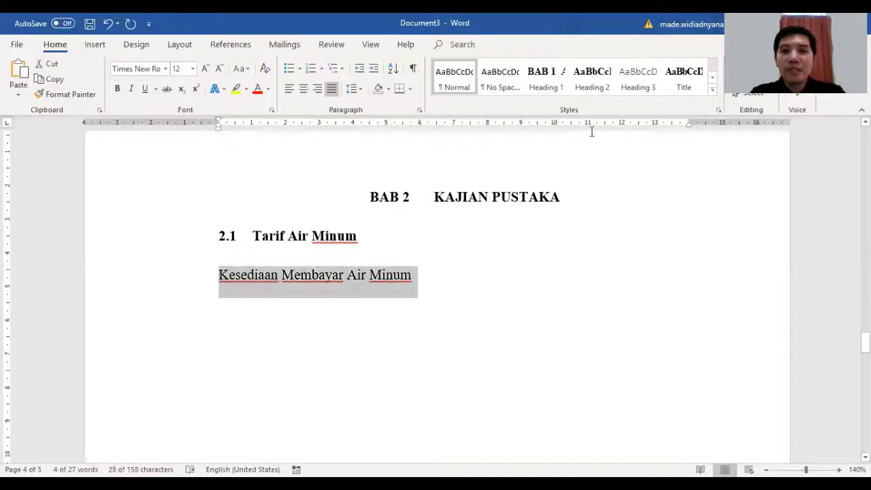
click(599, 83)
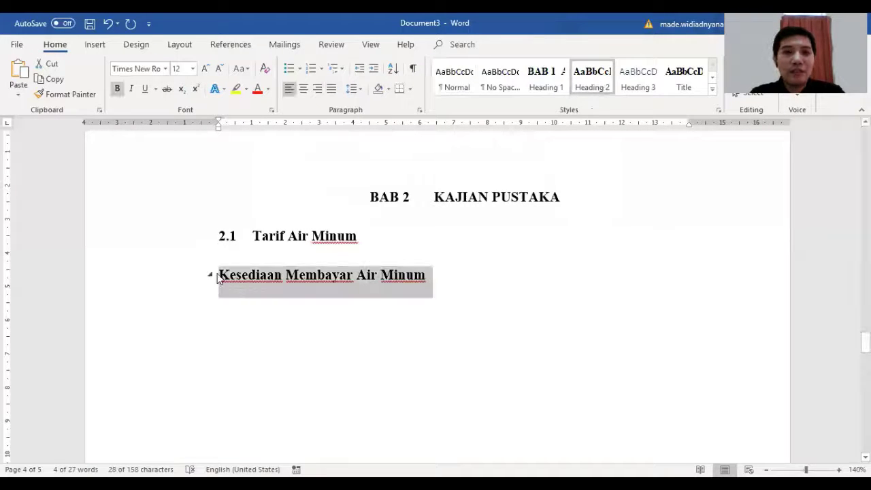
click(220, 275)
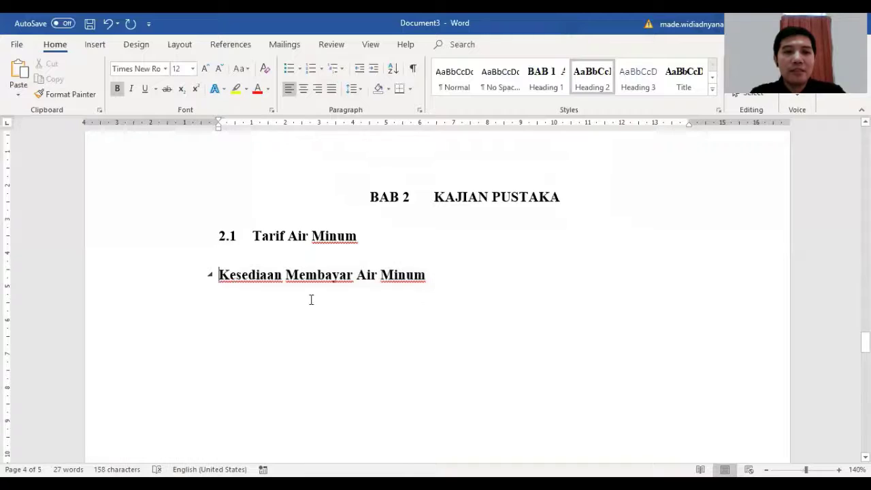
click(311, 70)
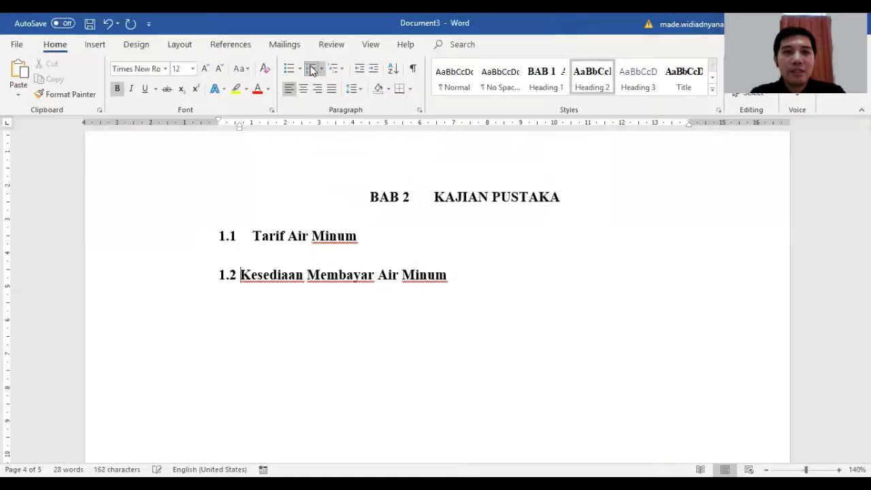
- Renumber the subheading "Tarif Air Minum" as 2.1 with automatic numbering and set its hanging indent to 1 cm
click(232, 235)
click(272, 237)
key(BackSpace)
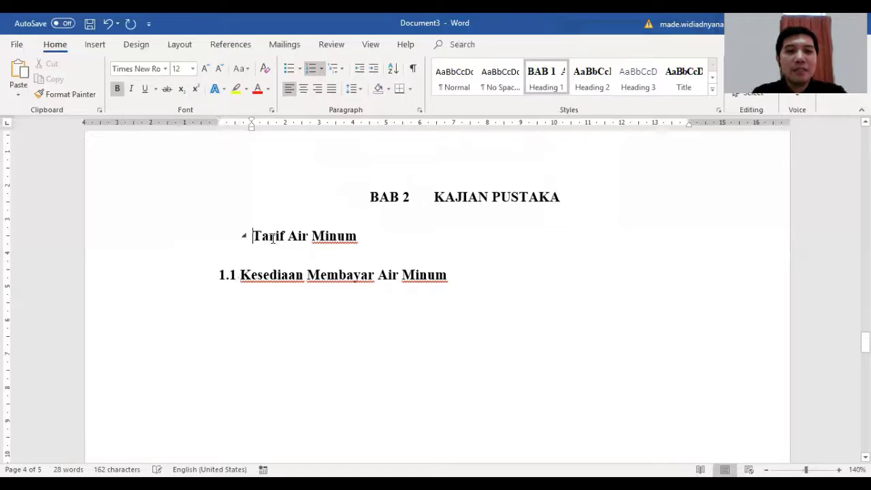
key(BackSpace)
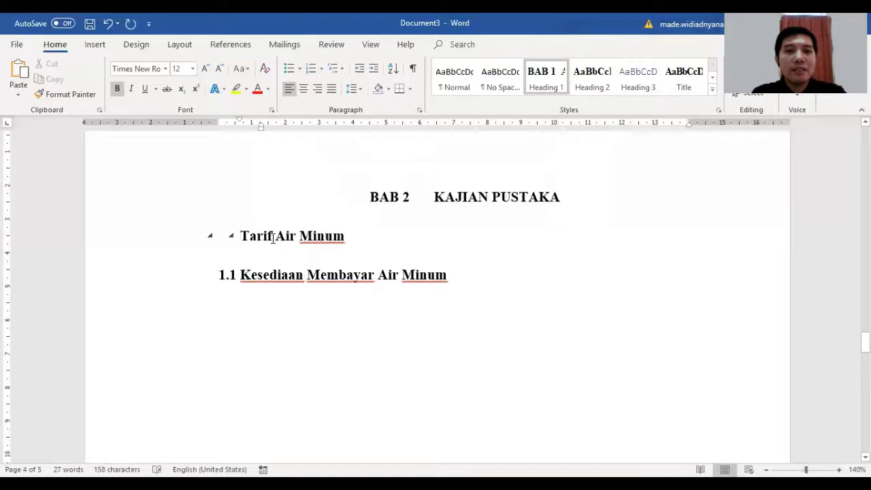
key(BackSpace)
text(2.1)
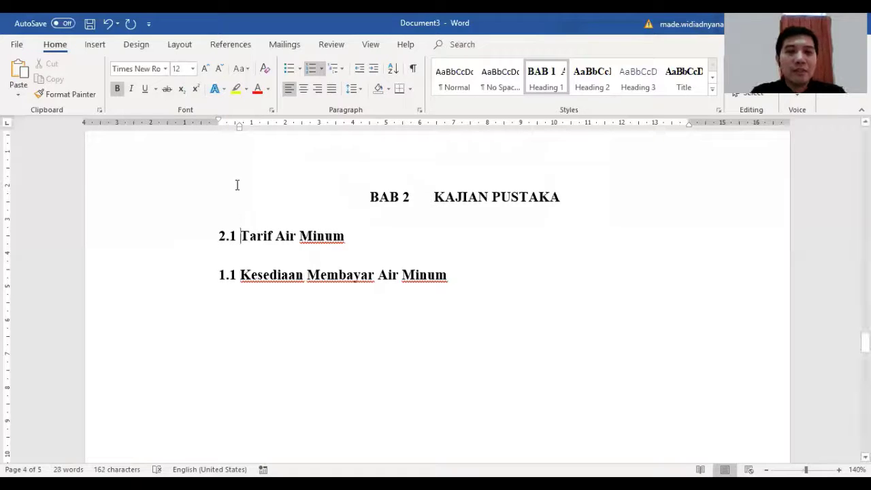
drag(240, 127, 255, 128)
- Renumber the subheading "Kesediaan Membayar Air Minum" as 2.2 with automatic numbering and set its hanging indent to 1 cm
click(242, 276)
key(BackSpace)
key(BackSpace)
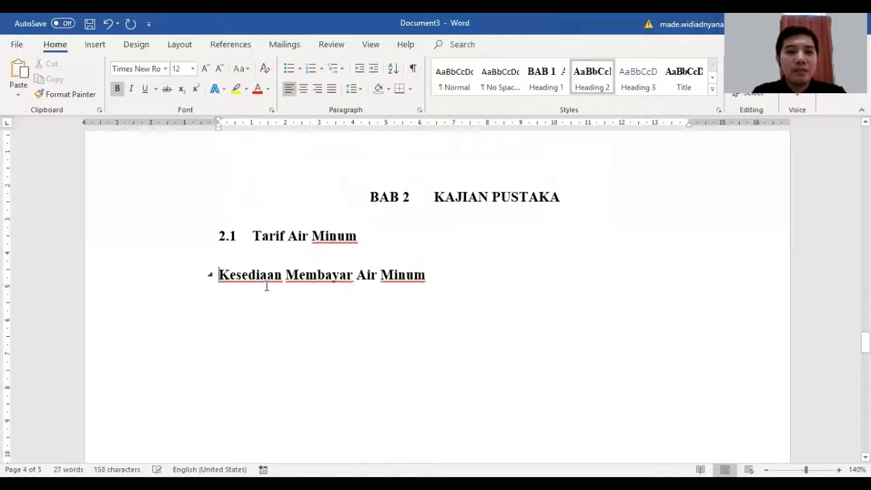
text(2.2)
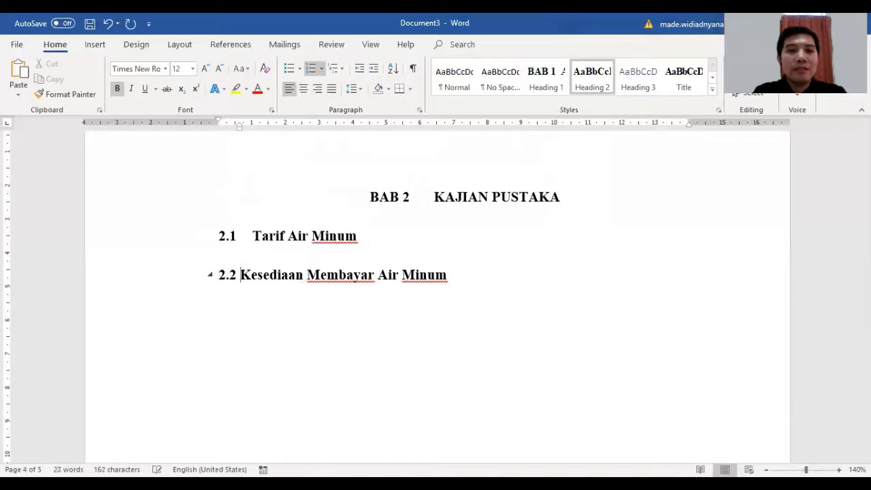
drag(241, 128, 251, 128)
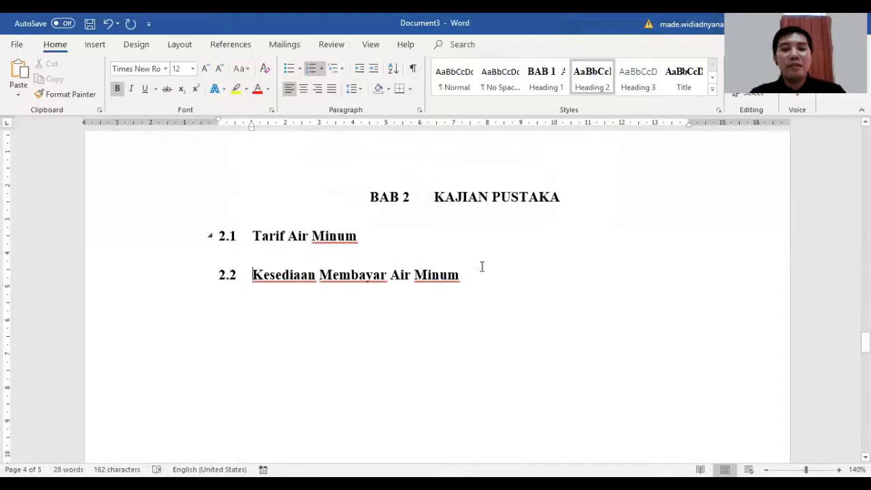
- Insert a Plain Number 3 page number at the bottom of the page, starting from the first page's footer
scroll(484, 247, down, 10)
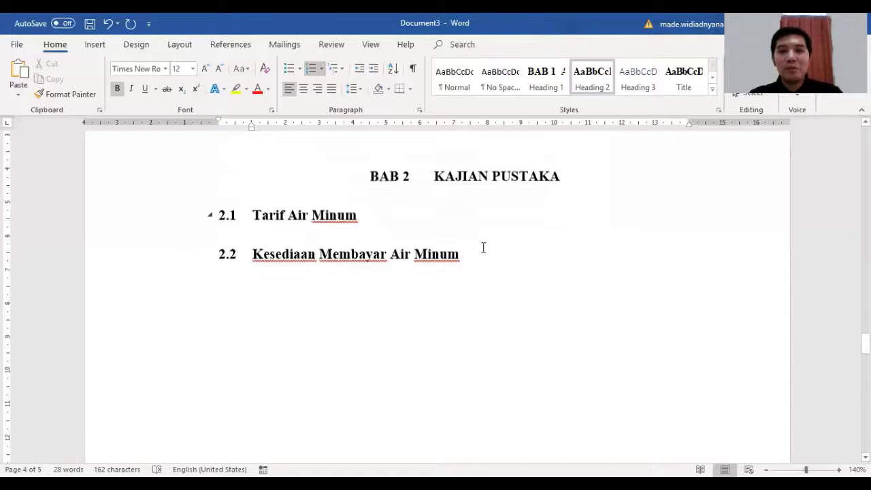
scroll(486, 247, up, 5)
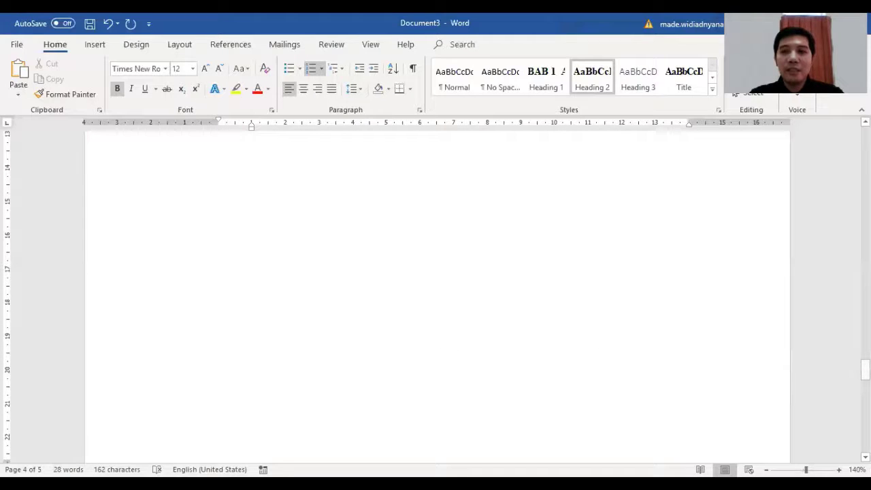
drag(865, 370, 865, 133)
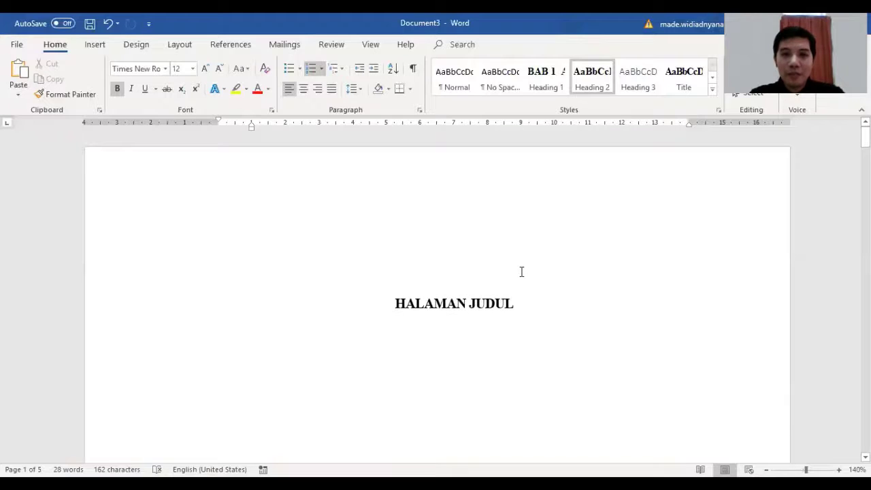
scroll(521, 271, down, 3)
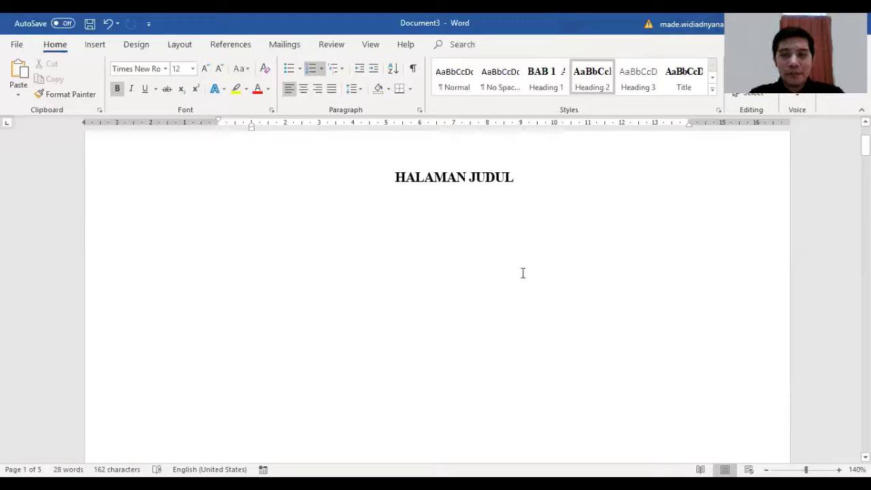
scroll(523, 273, down, 15)
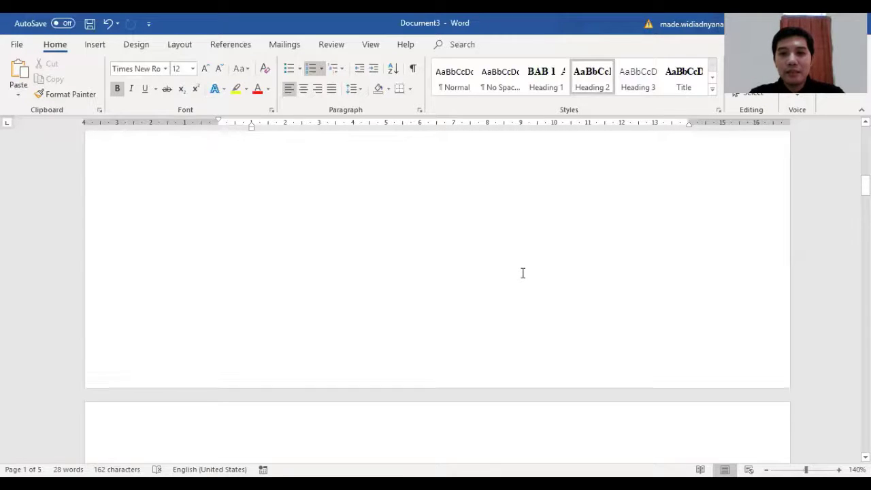
scroll(521, 273, down, 3)
scroll(521, 272, up, 2)
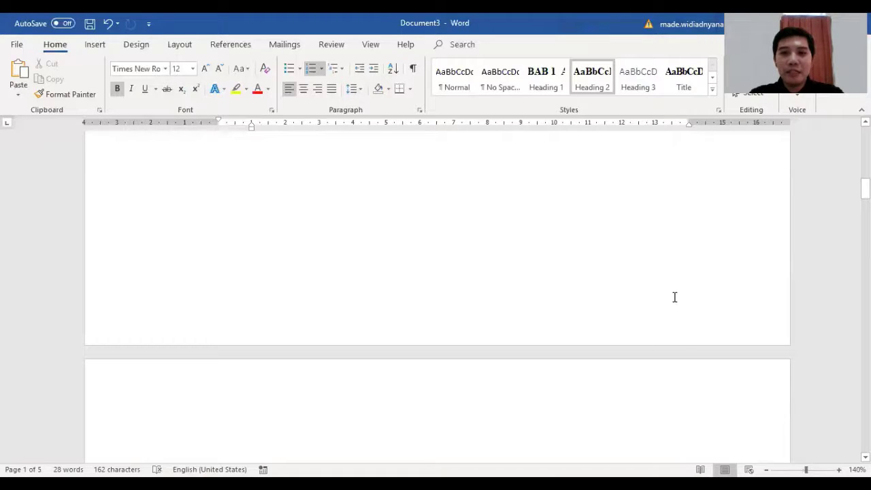
double_click(688, 316)
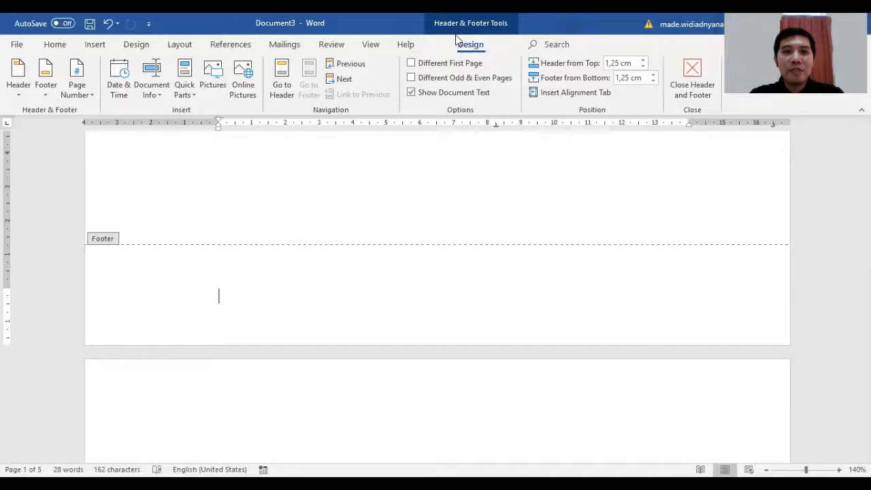
click(90, 95)
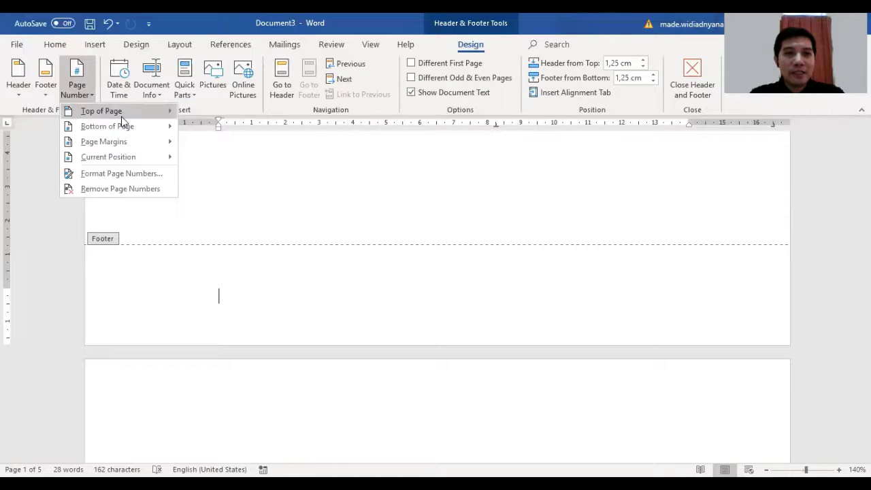
mouse_move(143, 127)
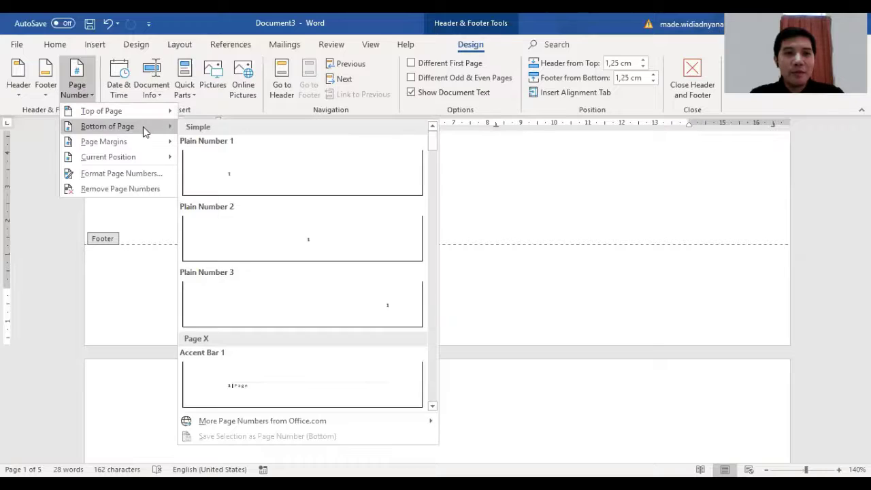
click(392, 313)
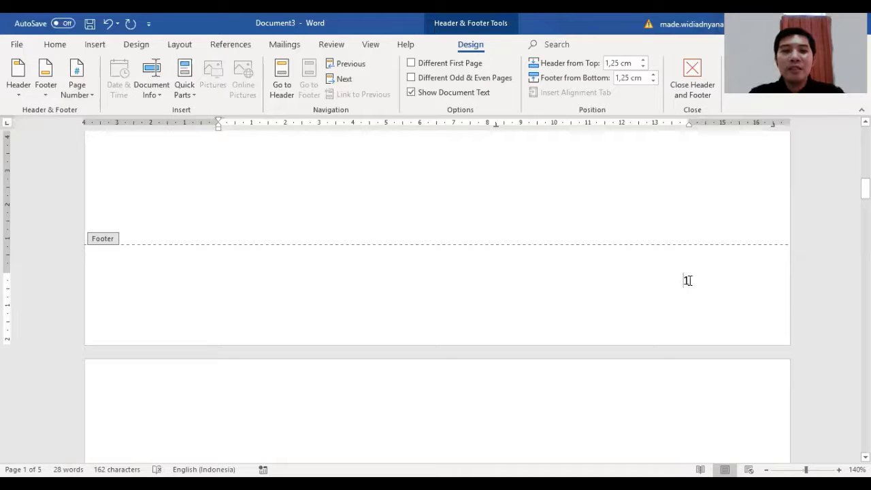
- Change the number format of the first page's footer page number to lowercase Roman numerals (i, ii, iii, ...)
scroll(571, 287, up, 5)
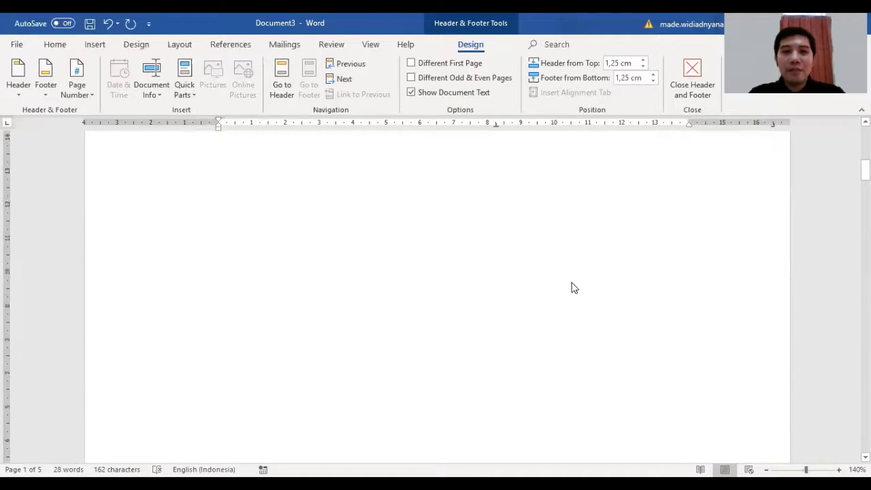
scroll(571, 288, up, 3)
scroll(571, 288, down, 15)
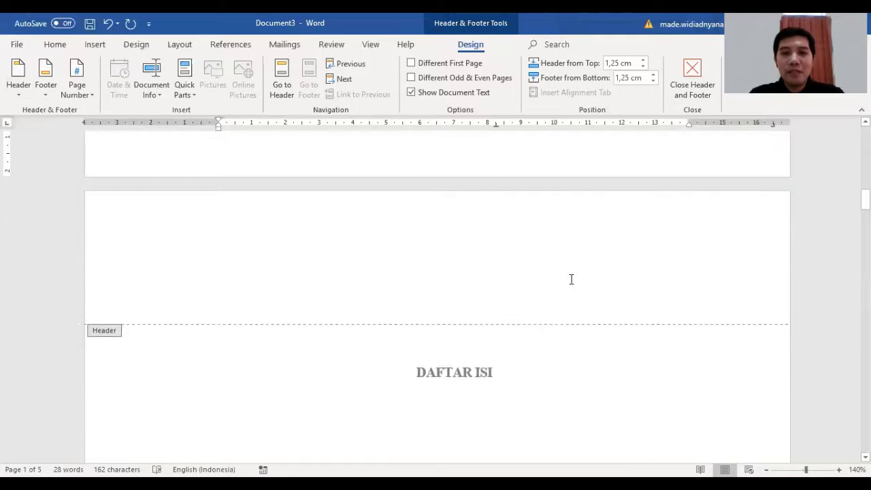
scroll(570, 279, up, 5)
scroll(676, 357, down, 1)
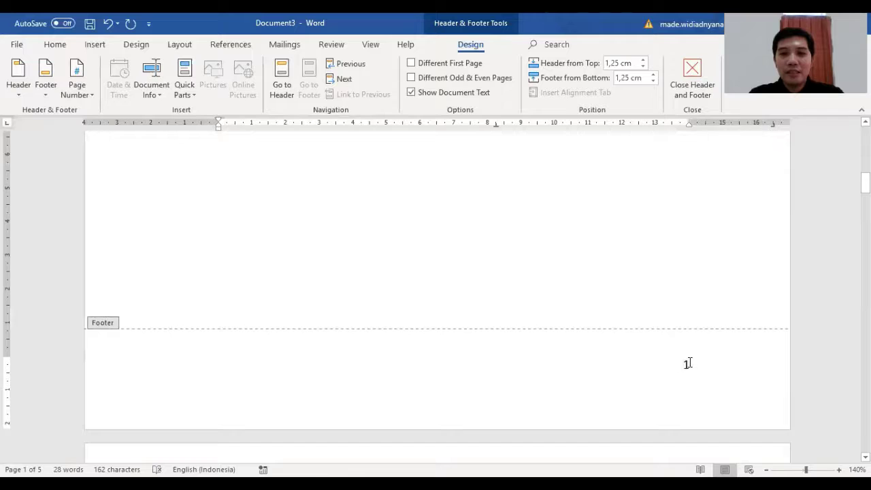
scroll(686, 359, down, 1)
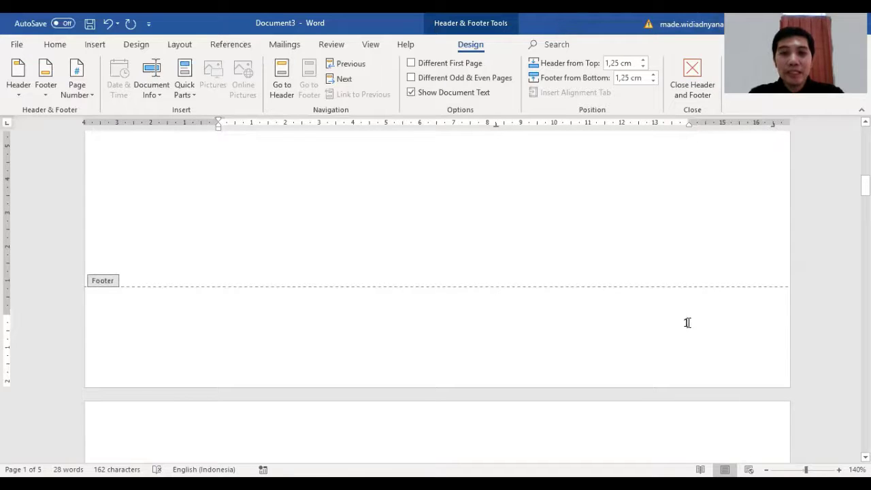
click(689, 322)
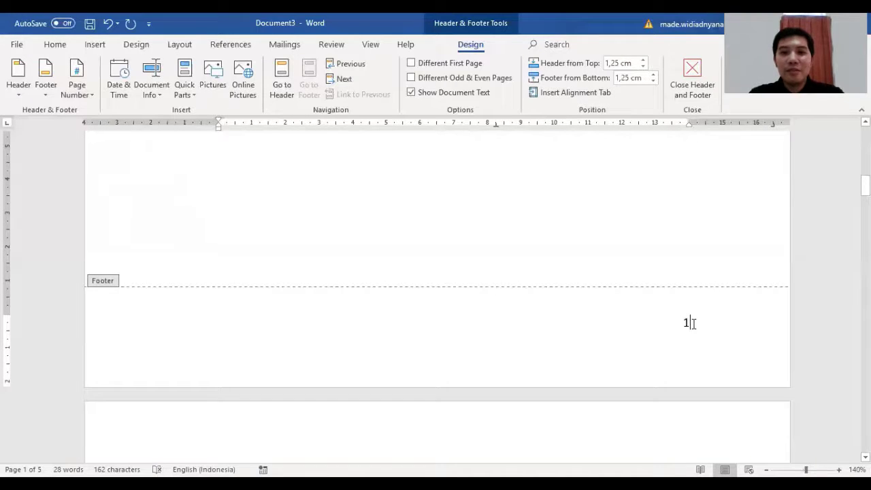
double_click(687, 323)
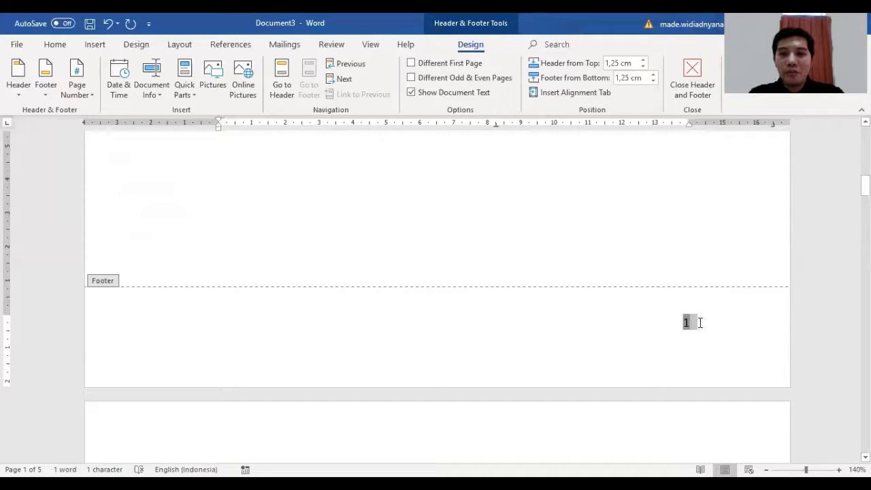
click(700, 323)
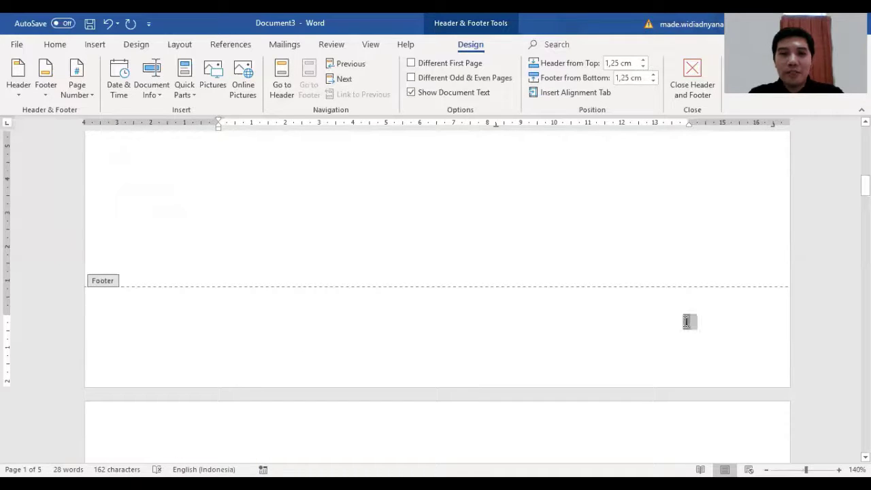
double_click(686, 322)
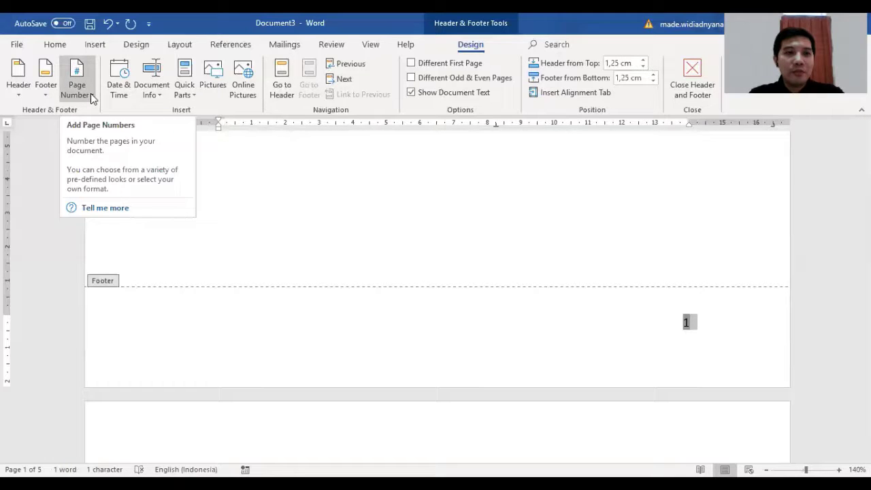
click(92, 98)
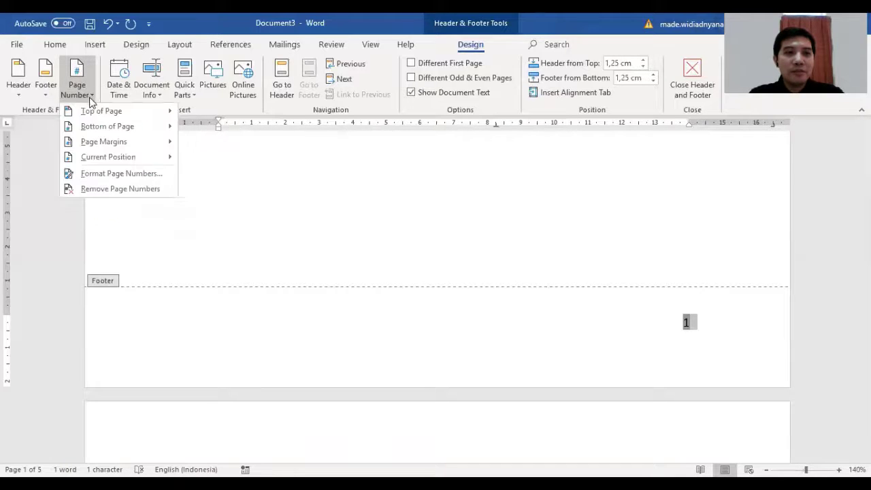
click(164, 179)
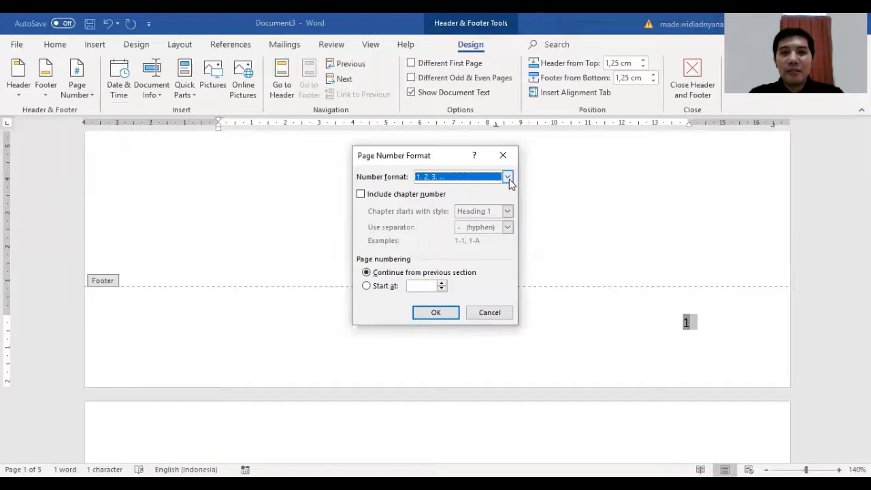
click(507, 178)
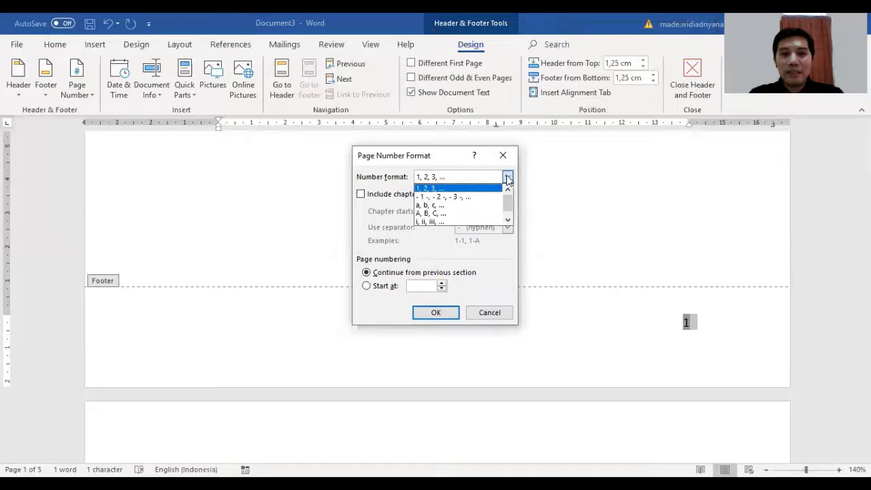
click(480, 224)
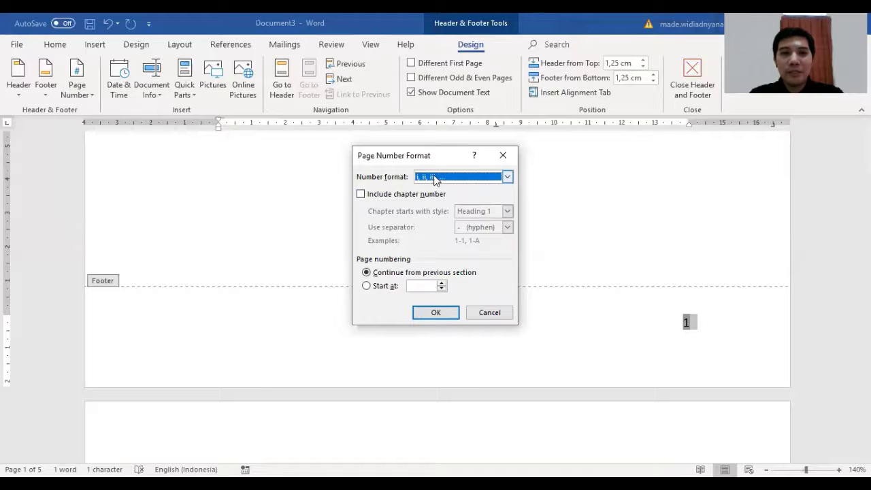
click(445, 316)
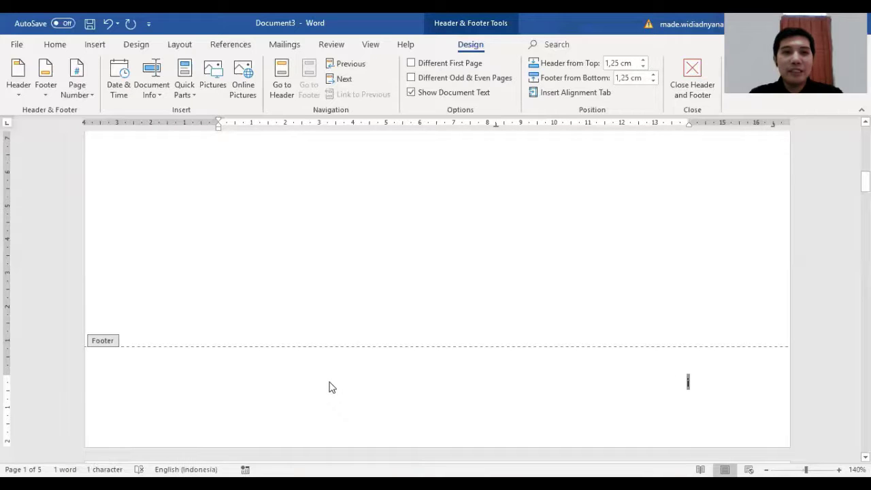
- Format the footer page number in Times New Roman at 12 pt
click(54, 44)
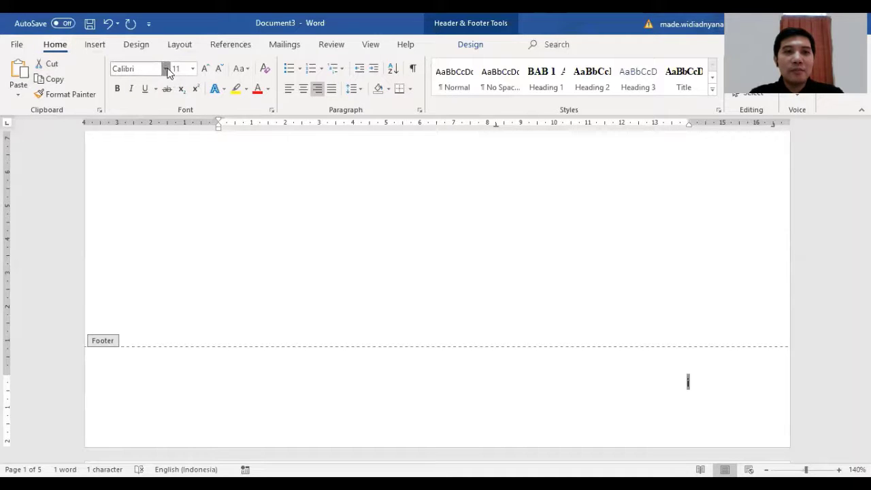
click(164, 112)
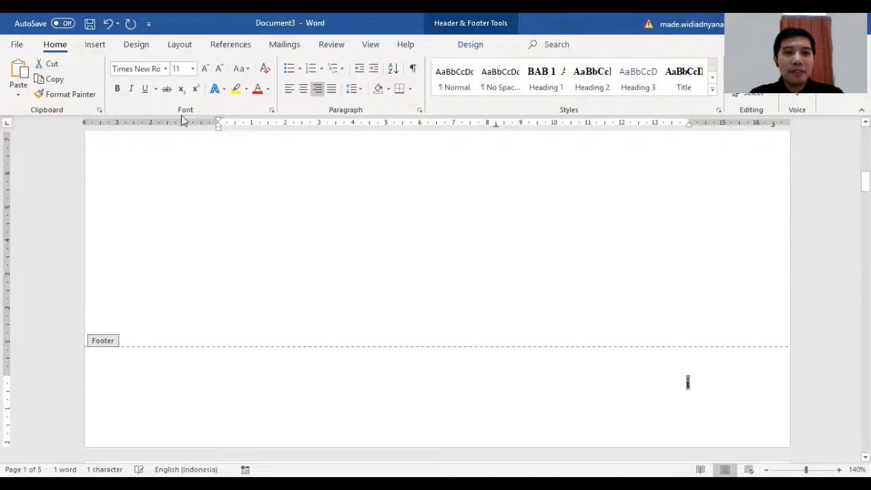
click(192, 72)
click(179, 132)
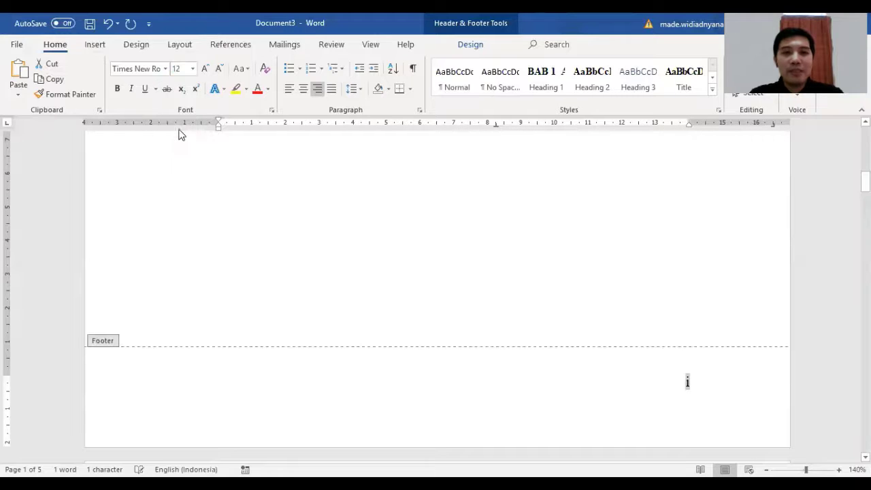
click(708, 379)
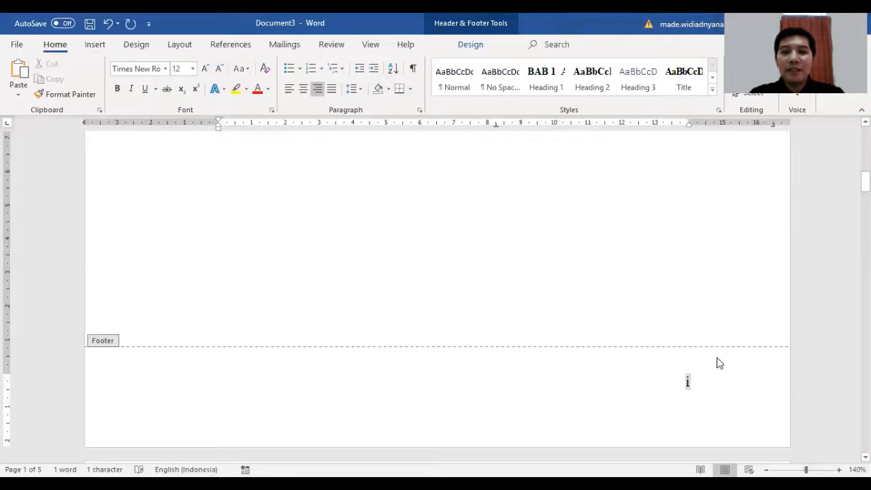
- Check the footer page numbers through the BAB 1 page and close header and footer editing
scroll(476, 321, down, 5)
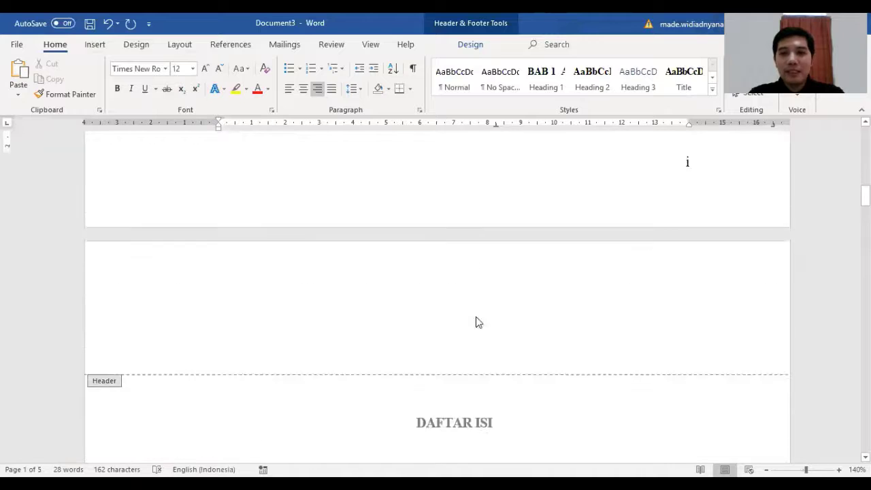
scroll(495, 309, down, 15)
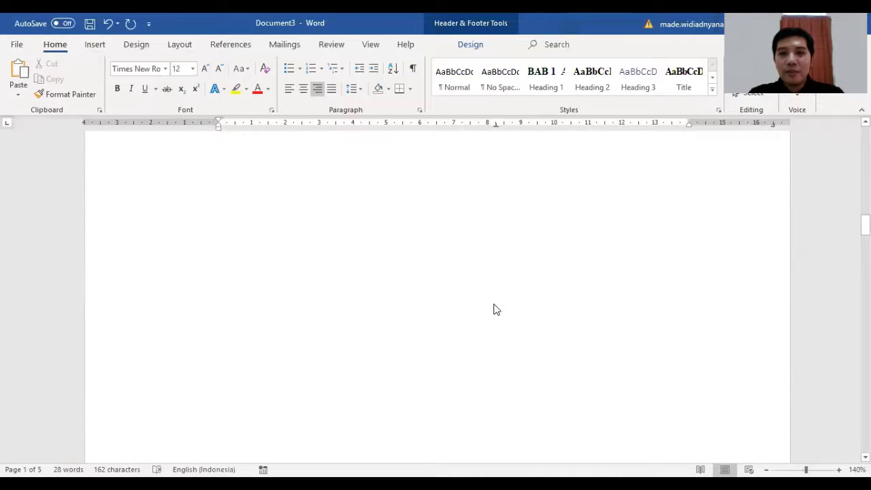
scroll(494, 310, down, 13)
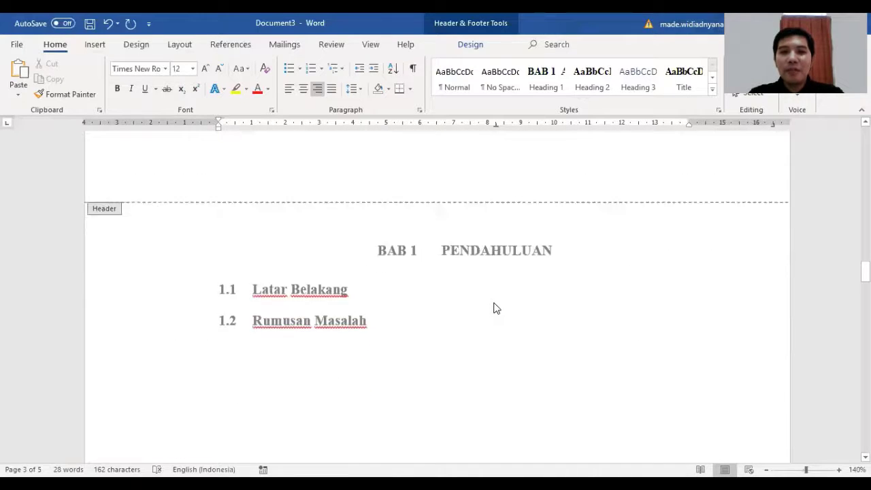
scroll(495, 304, down, 2)
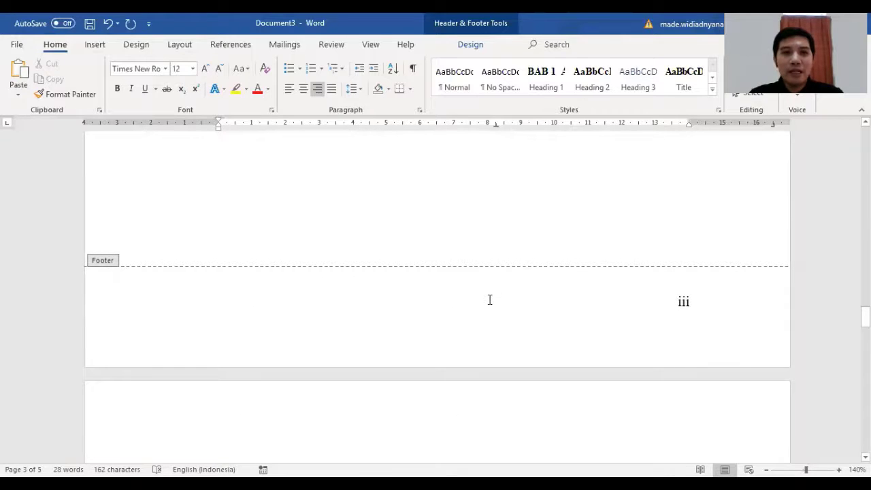
scroll(489, 300, up, 2)
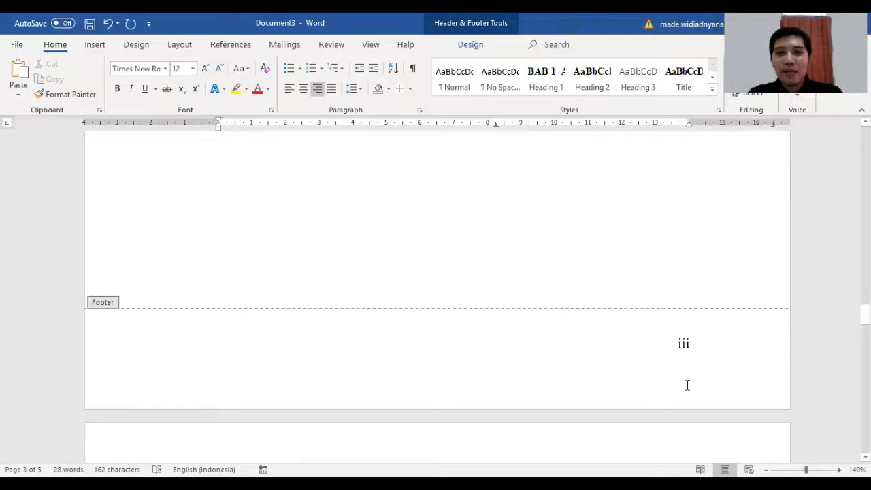
drag(677, 343, 672, 345)
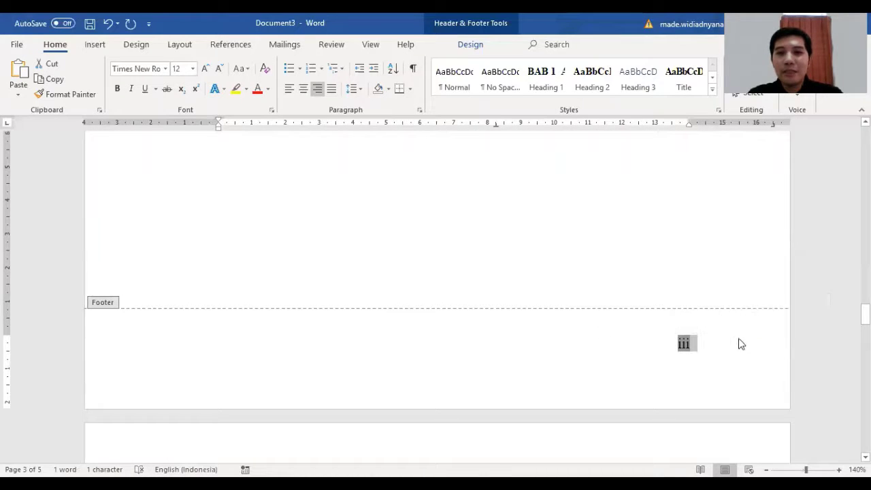
click(712, 344)
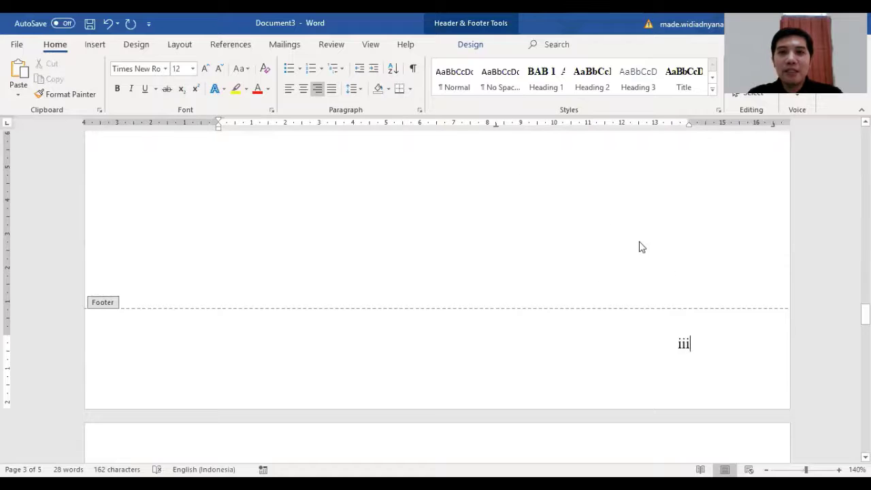
click(470, 45)
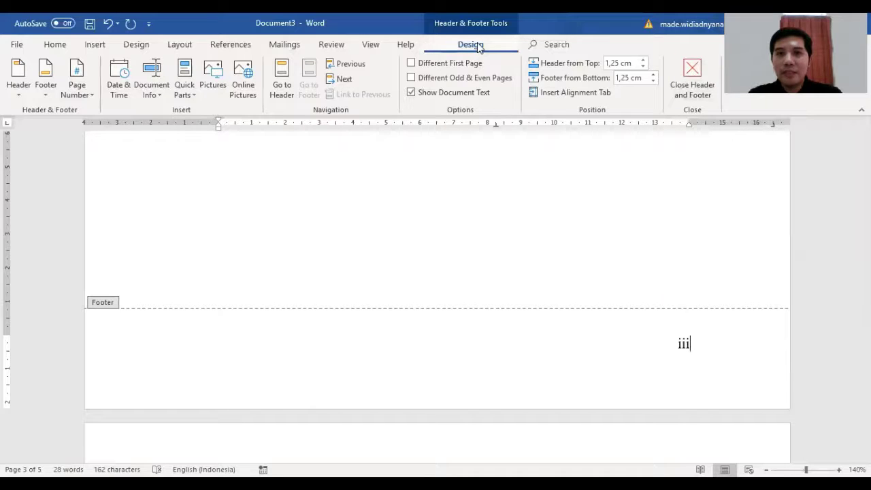
click(691, 73)
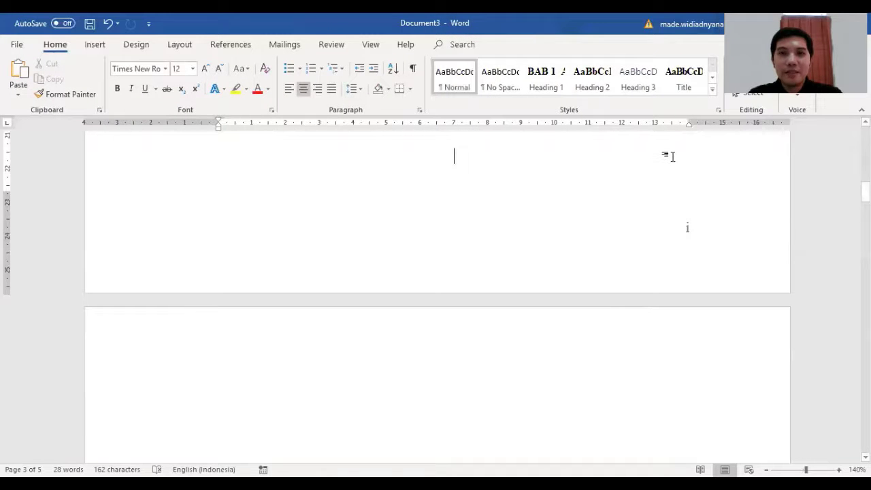
- Insert a Next Page section break immediately before the chapter title "PENDAHULUAN" of BAB 1
scroll(606, 332, down, 15)
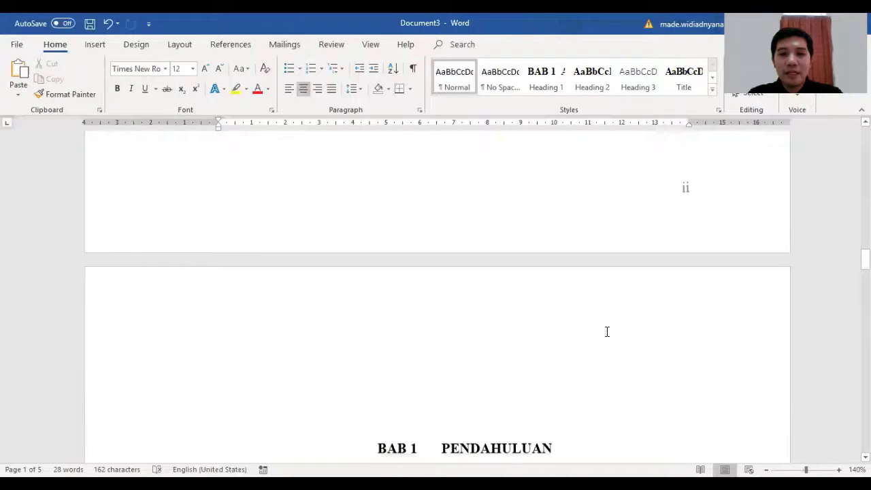
scroll(606, 331, down, 3)
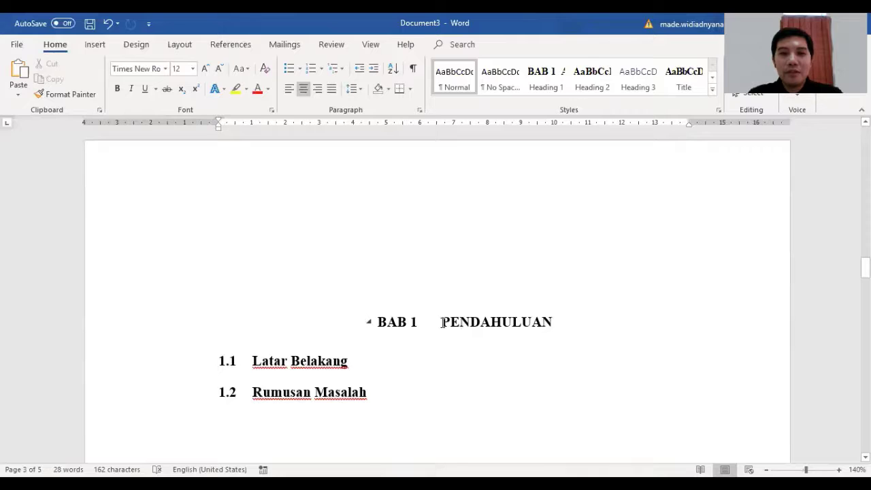
click(639, 319)
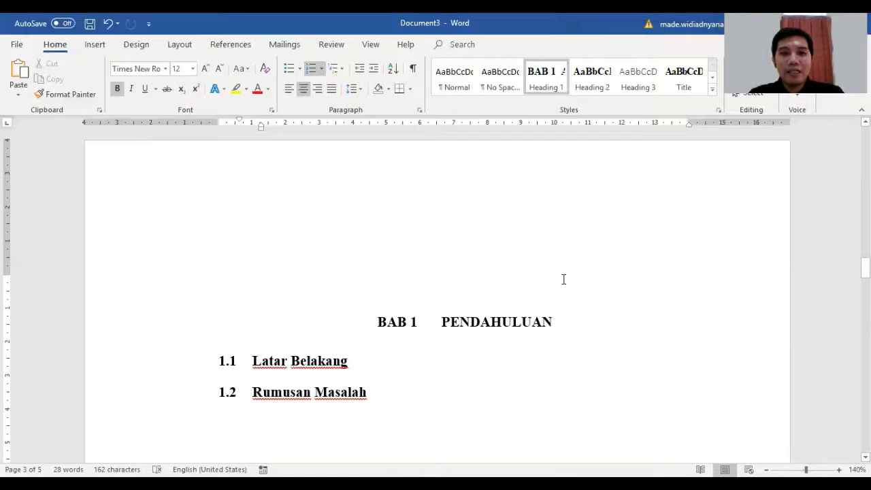
scroll(554, 272, up, 4)
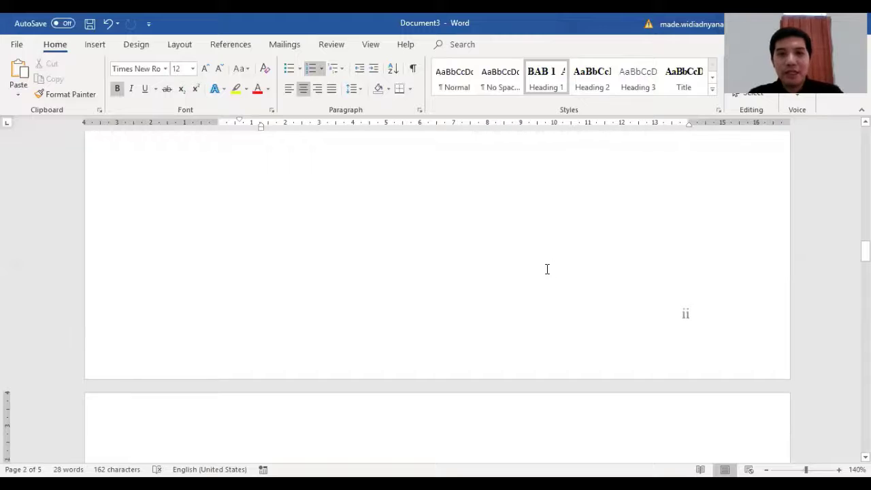
scroll(546, 269, down, 4)
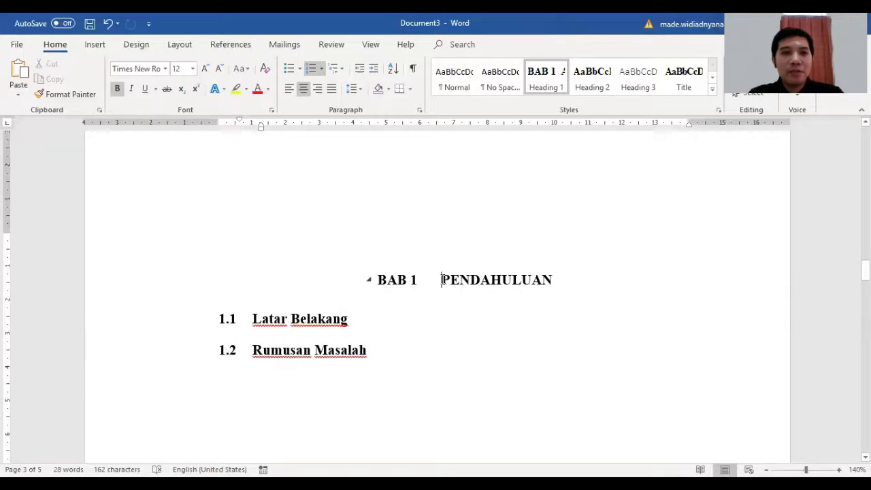
click(181, 48)
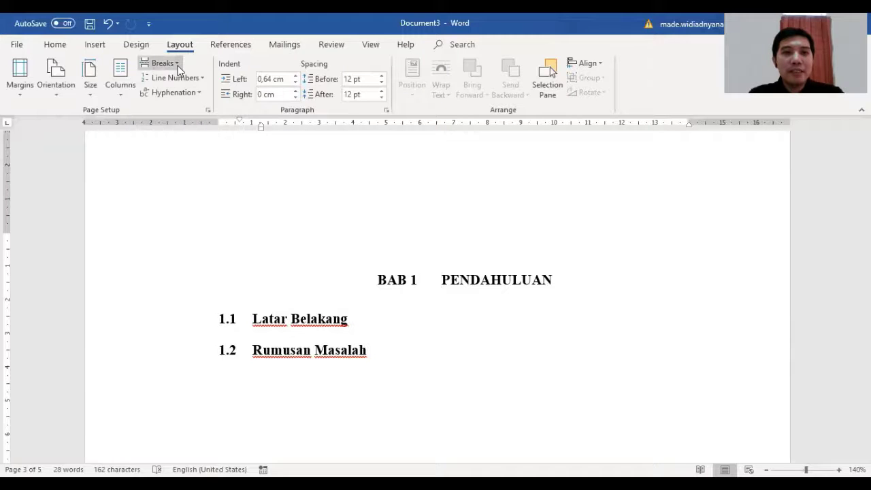
click(163, 63)
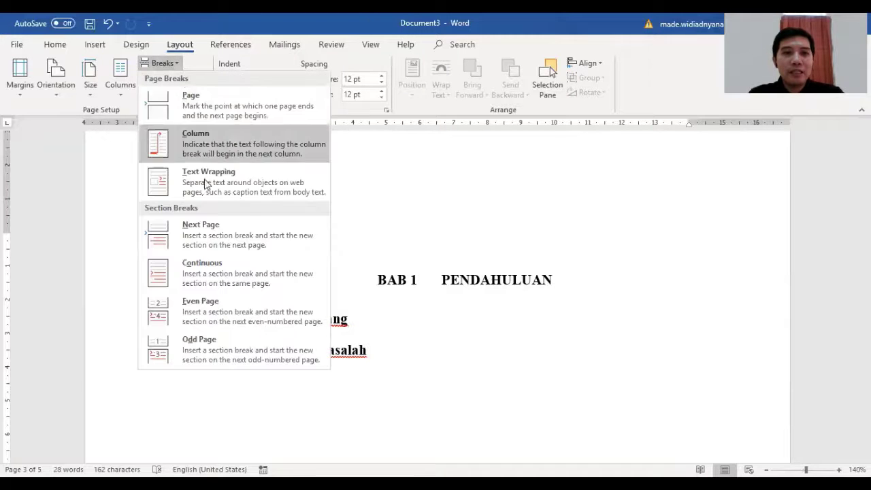
click(300, 235)
scroll(476, 281, up, 4)
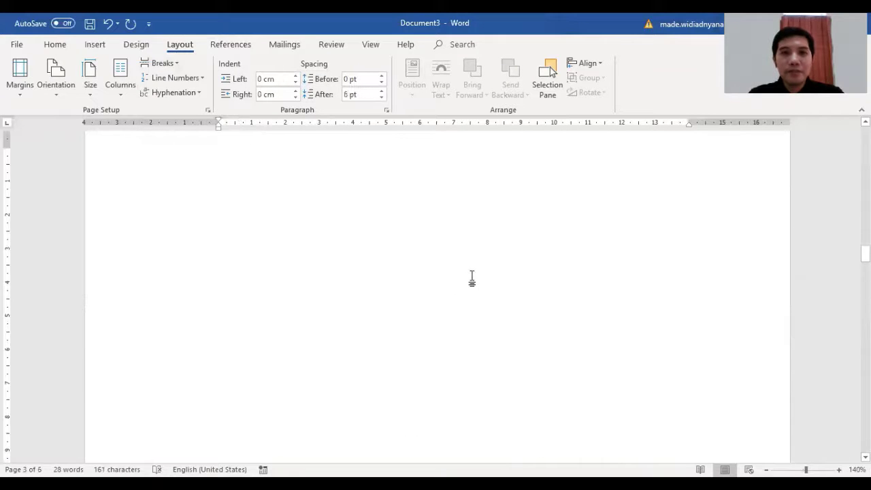
scroll(472, 278, up, 2)
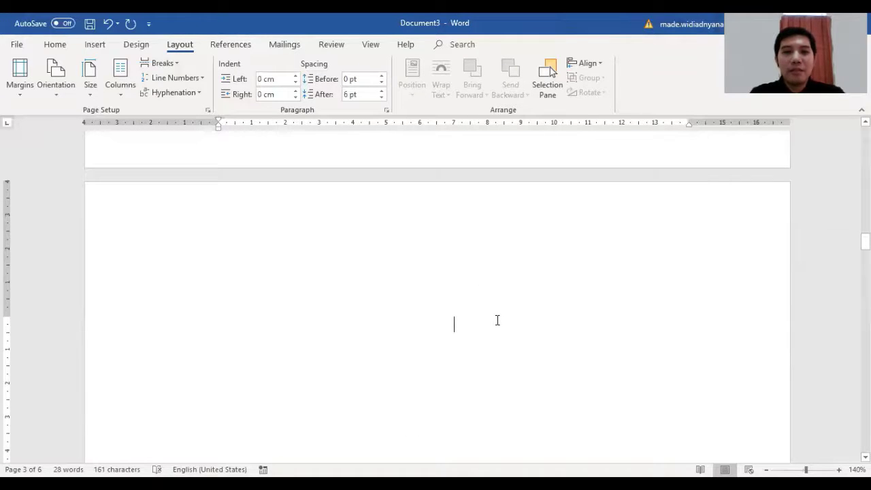
- Remove the blank page left in front of the BAB 1 PENDAHULUAN page by the section break
key(BackSpace)
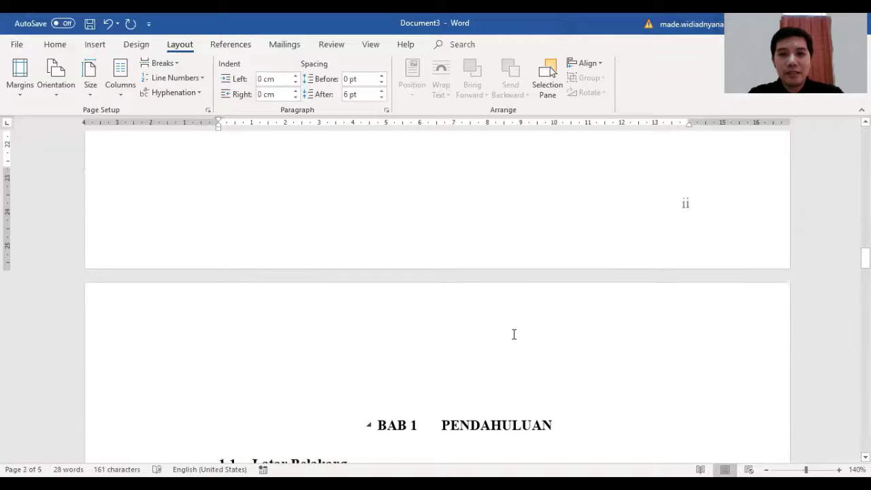
scroll(514, 326, down, 4)
scroll(513, 326, down, 5)
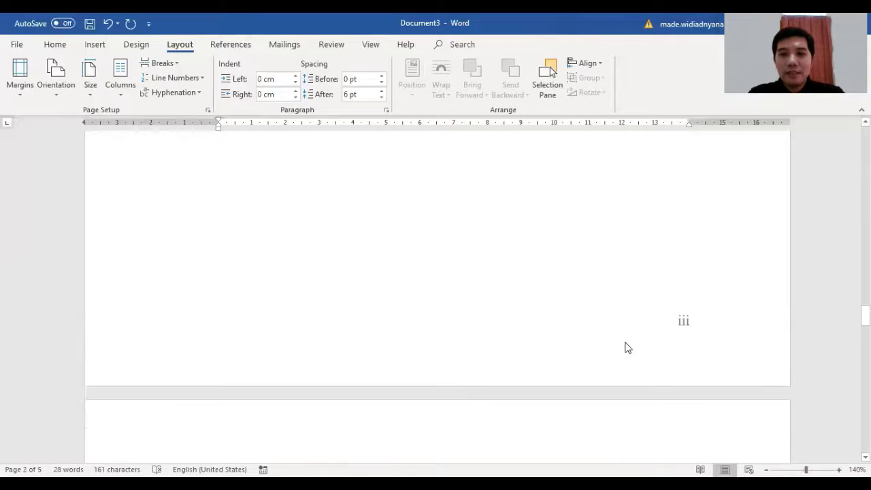
scroll(560, 312, up, 5)
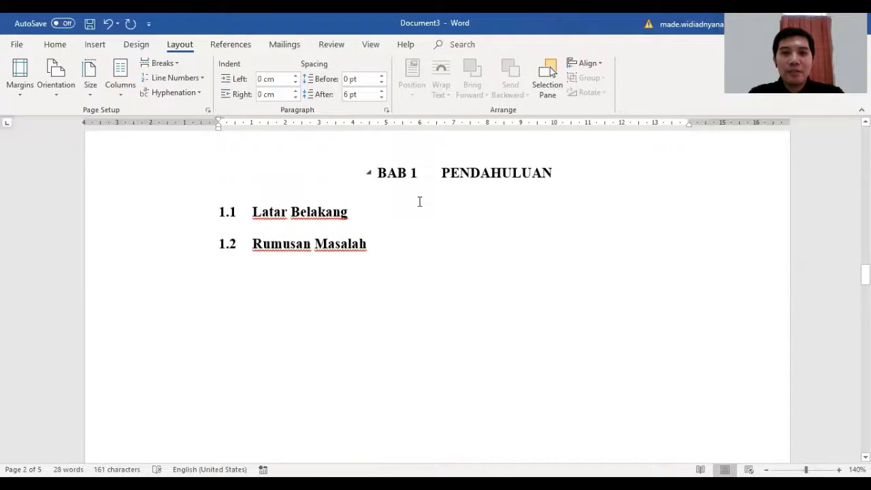
- Set the BAB 1 section's footer page number format to 1, 2, 3, ... and start its numbering at 1
click(518, 253)
scroll(532, 257, down, 5)
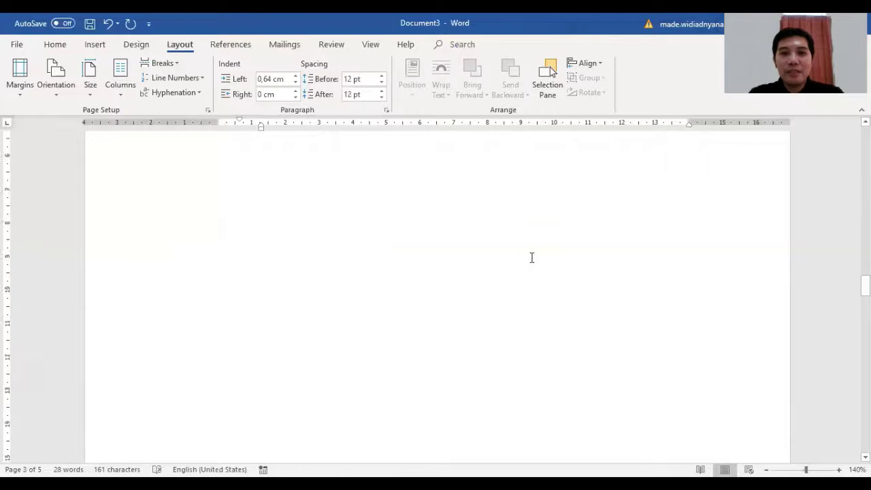
scroll(531, 257, down, 5)
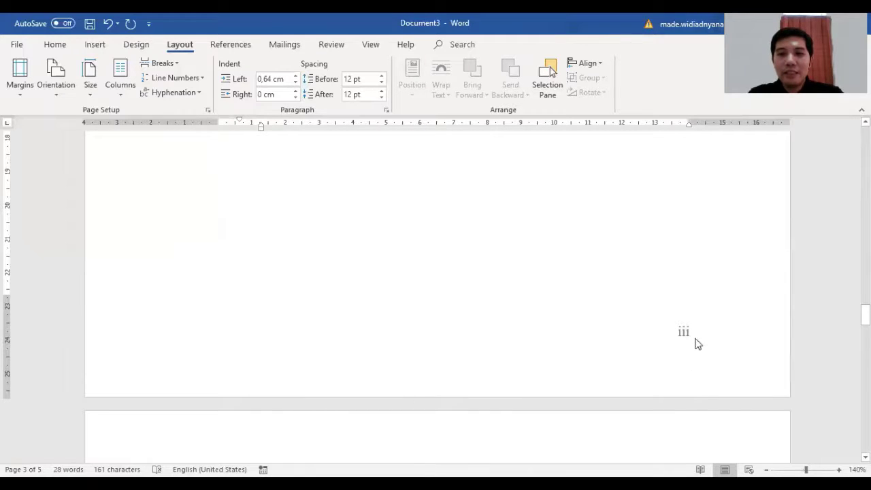
double_click(697, 348)
click(678, 331)
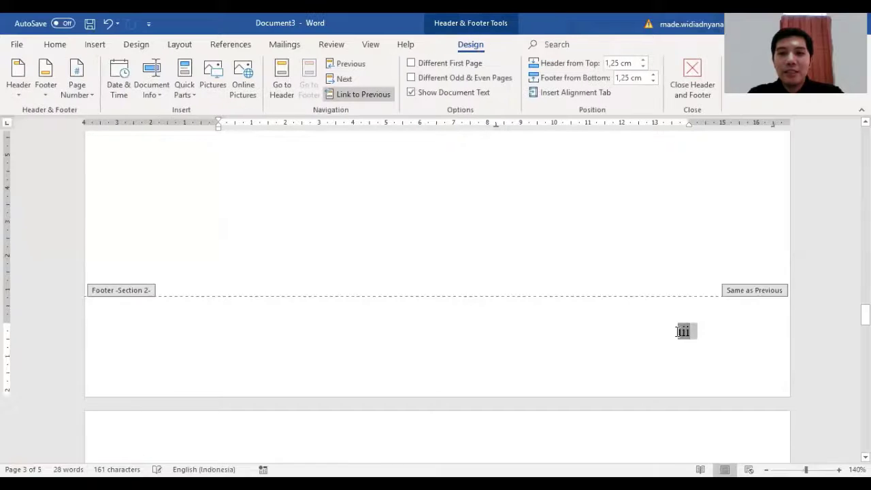
double_click(677, 331)
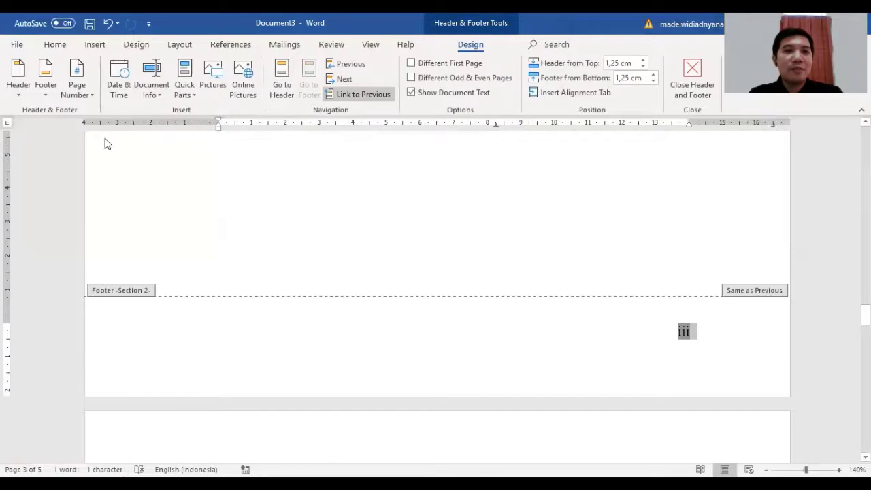
click(90, 100)
click(121, 171)
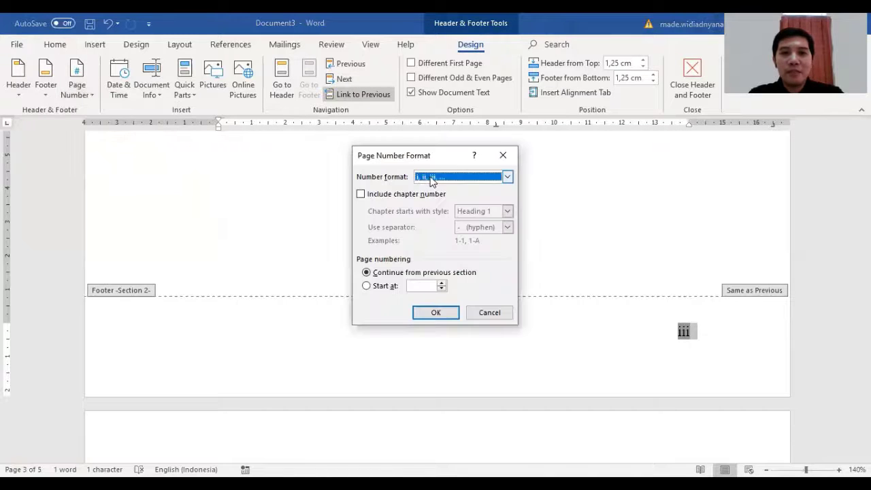
click(430, 178)
click(439, 187)
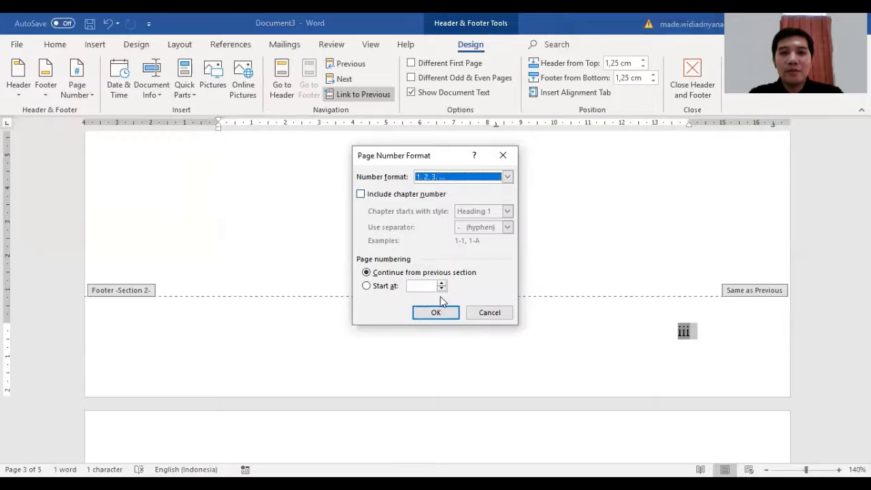
click(380, 287)
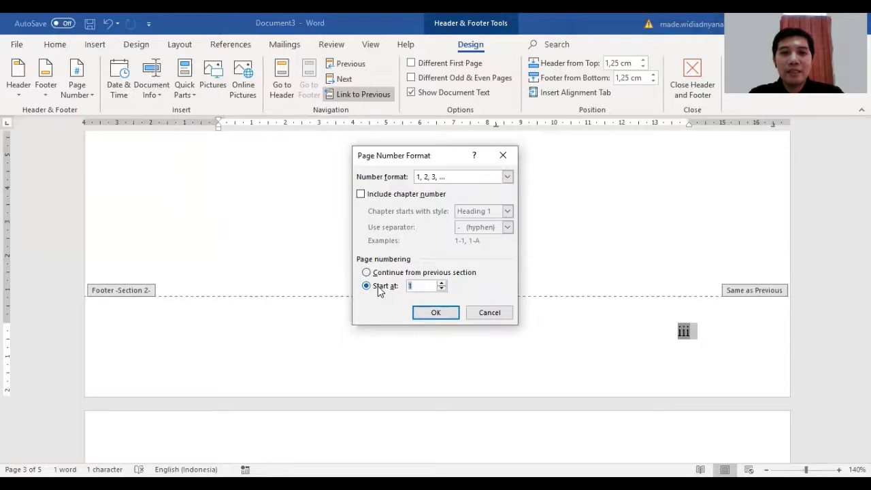
click(436, 314)
- Check the footer page numbers through the last page of the document and close header and footer editing
drag(717, 380, 653, 375)
scroll(474, 297, down, 1)
scroll(474, 297, down, 15)
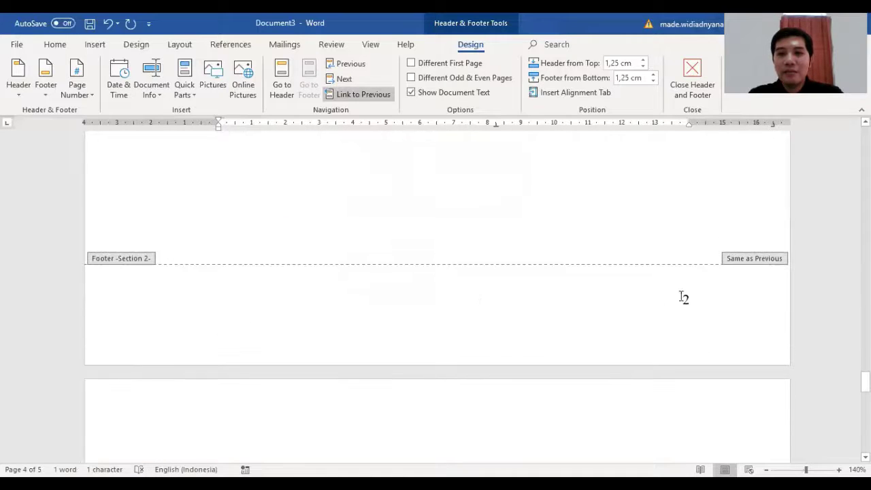
scroll(681, 295, down, 15)
scroll(668, 378, down, 1)
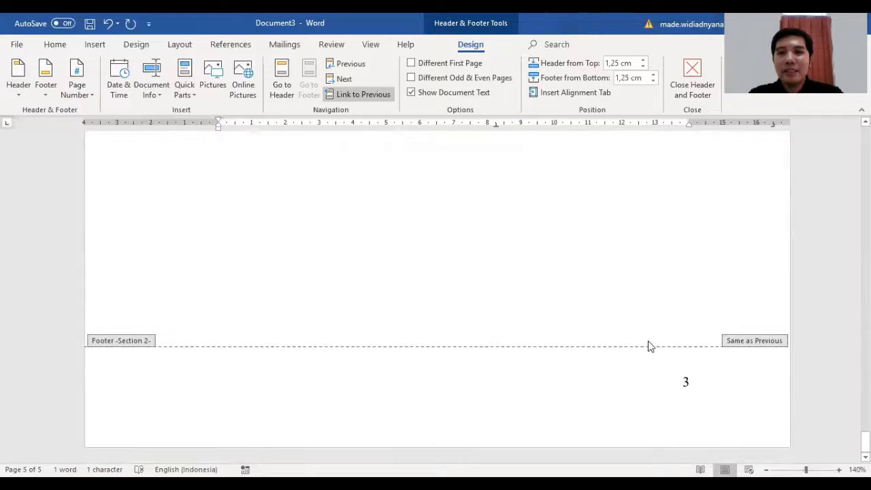
click(691, 68)
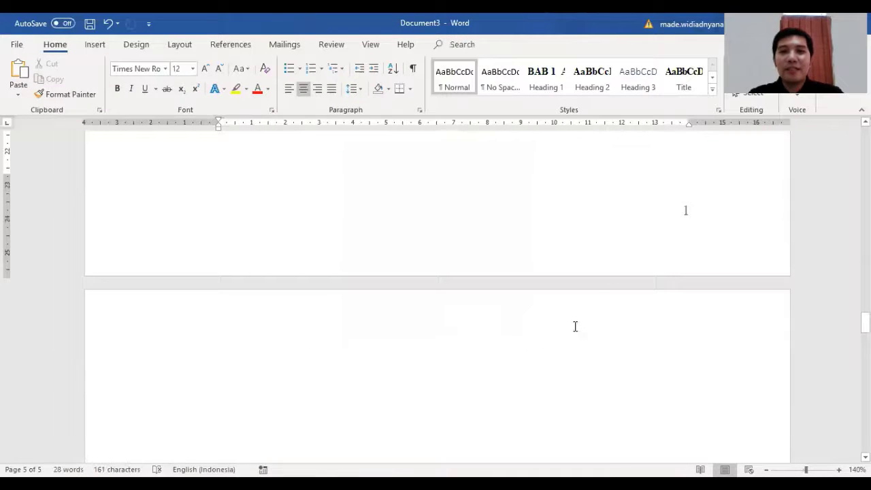
- Justify the empty paragraph below the DAFTAR ISI title
scroll(572, 322, up, 2)
scroll(574, 333, up, 15)
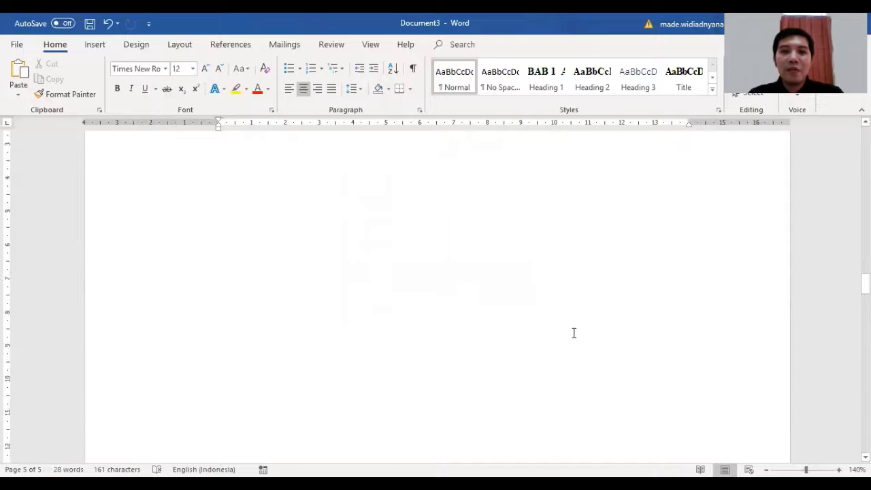
scroll(571, 334, up, 5)
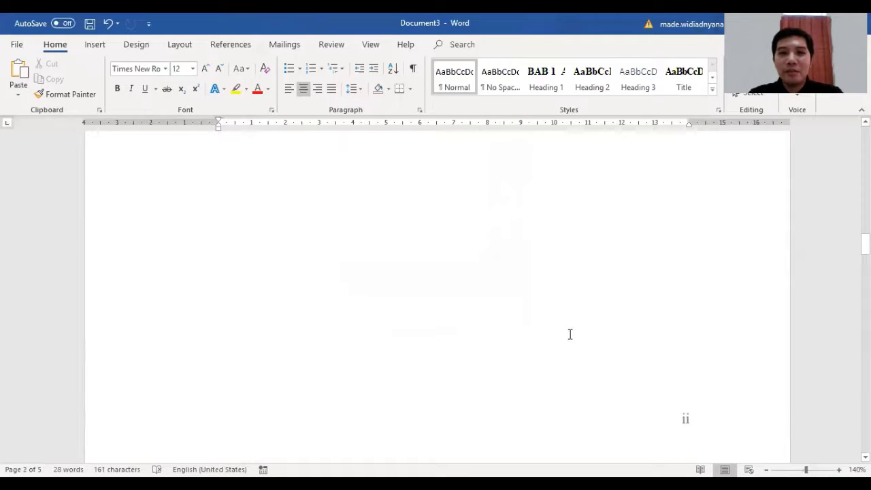
scroll(569, 334, up, 5)
scroll(567, 334, up, 3)
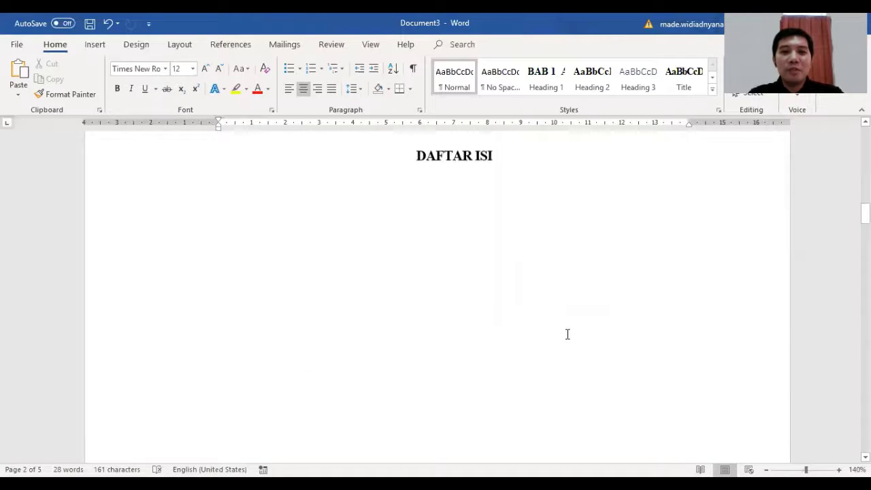
click(500, 253)
click(331, 89)
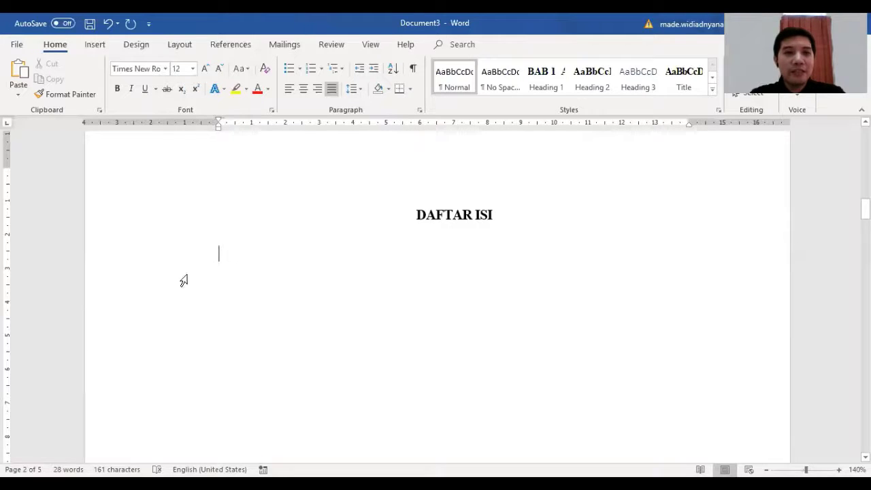
- Set up a custom table of contents below the DAFTAR ISI title, assigning TOC level 1 to the Title style
click(238, 47)
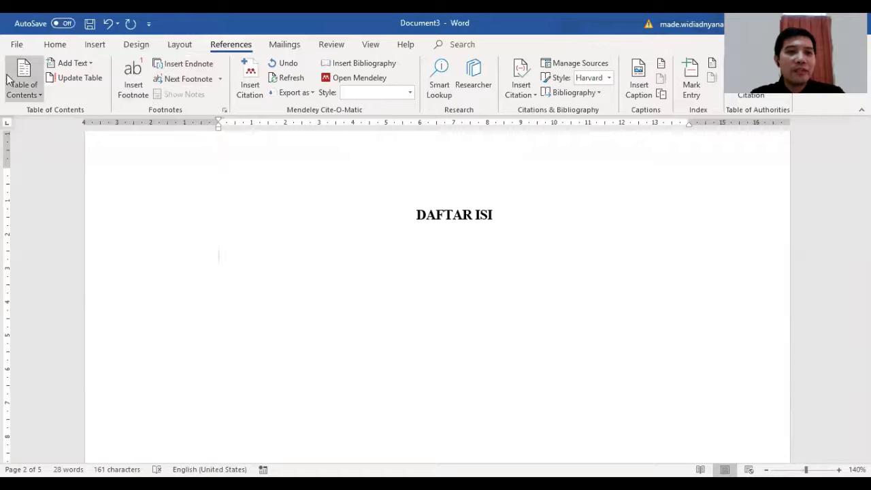
click(38, 99)
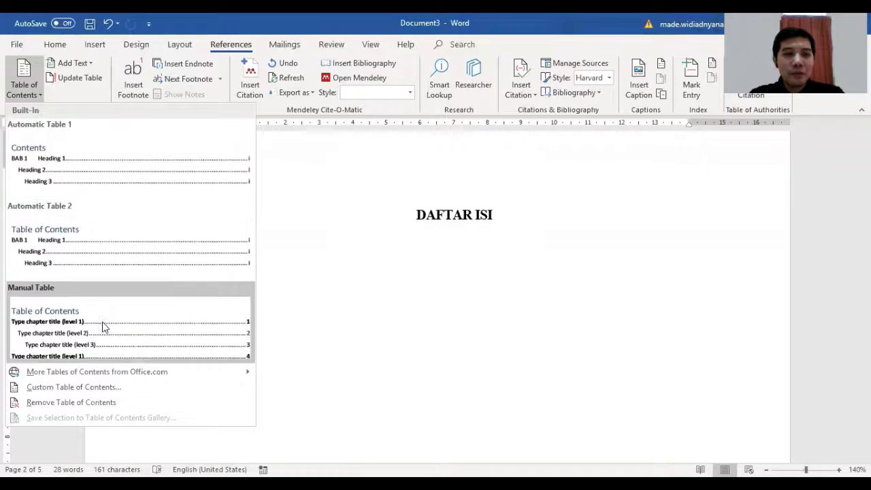
click(88, 388)
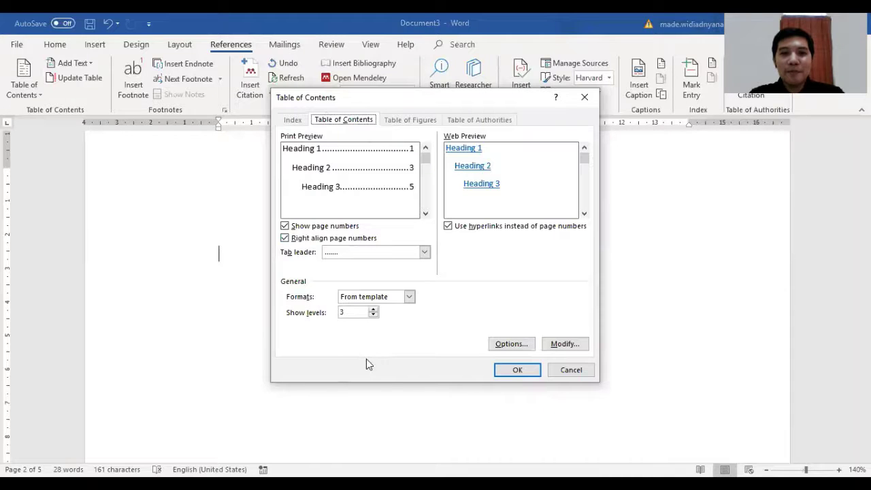
click(510, 343)
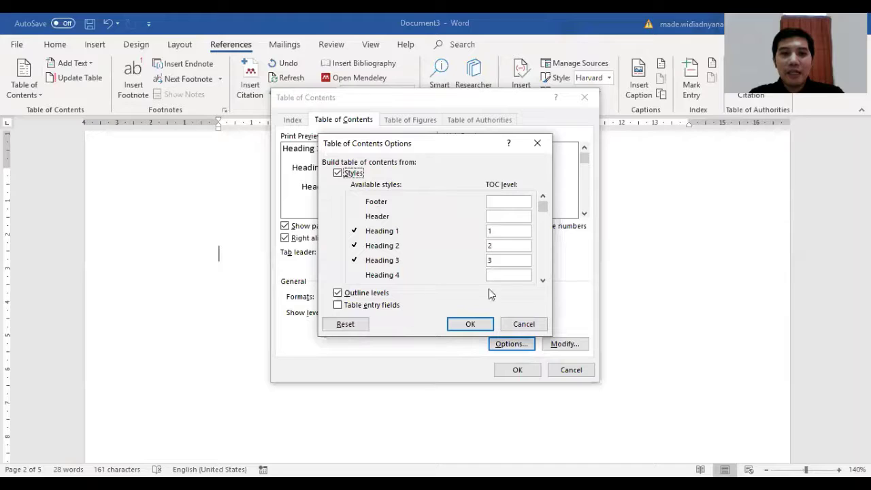
click(543, 281)
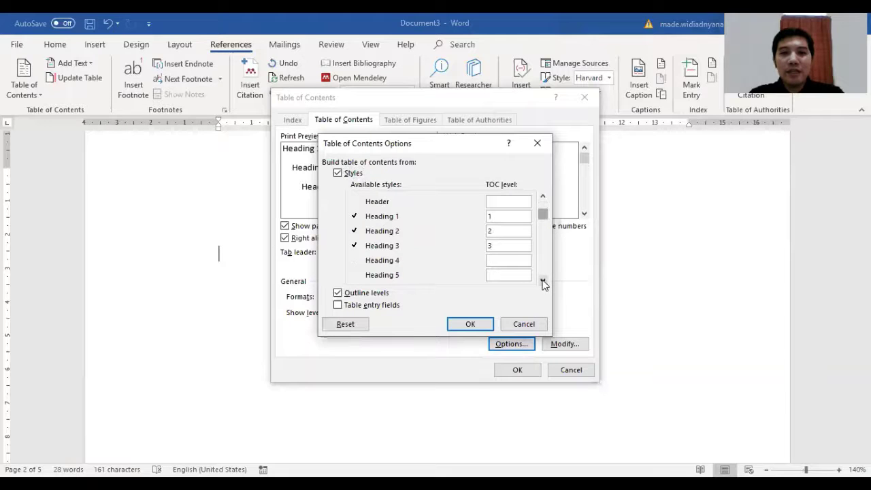
click(543, 281)
click(542, 281)
click(543, 281)
click(543, 281)
click(543, 281)
click(543, 281)
click(542, 281)
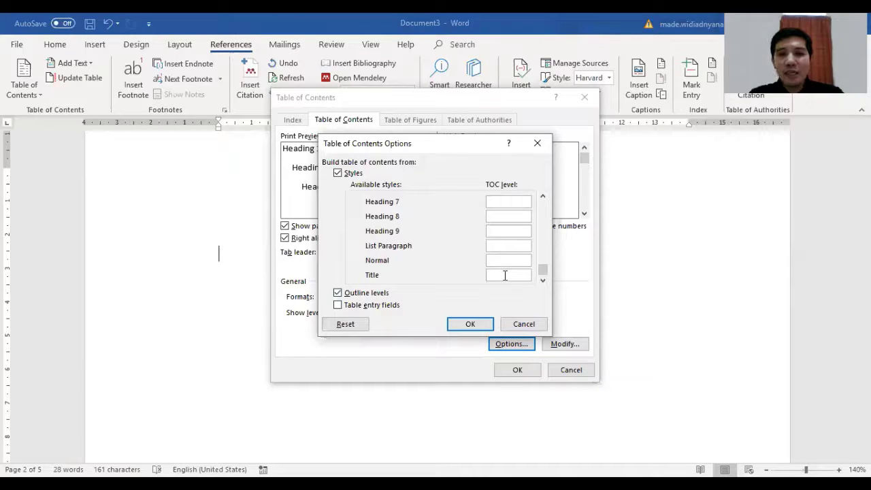
click(505, 275)
text(1)
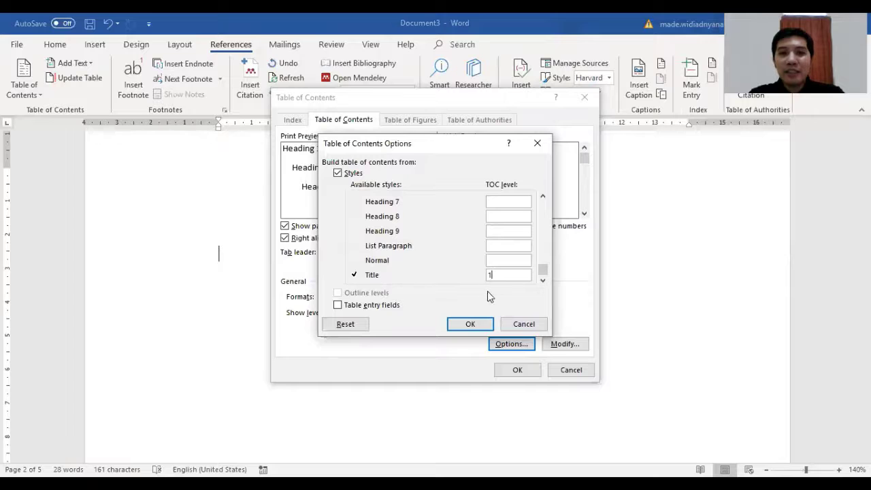
- Review the TOC levels of the heading styles, accept the options and insert the table of contents
click(542, 198)
click(542, 198)
click(542, 198)
click(542, 198)
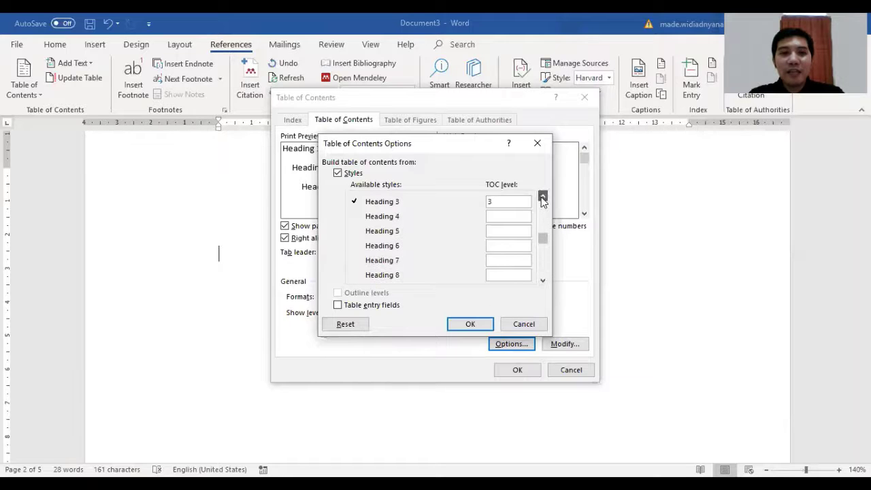
click(542, 198)
click(542, 198)
click(542, 198)
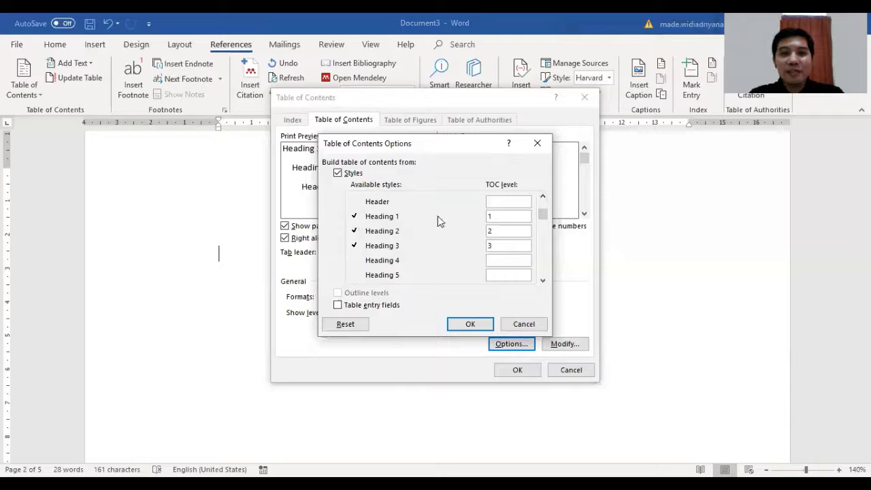
click(470, 325)
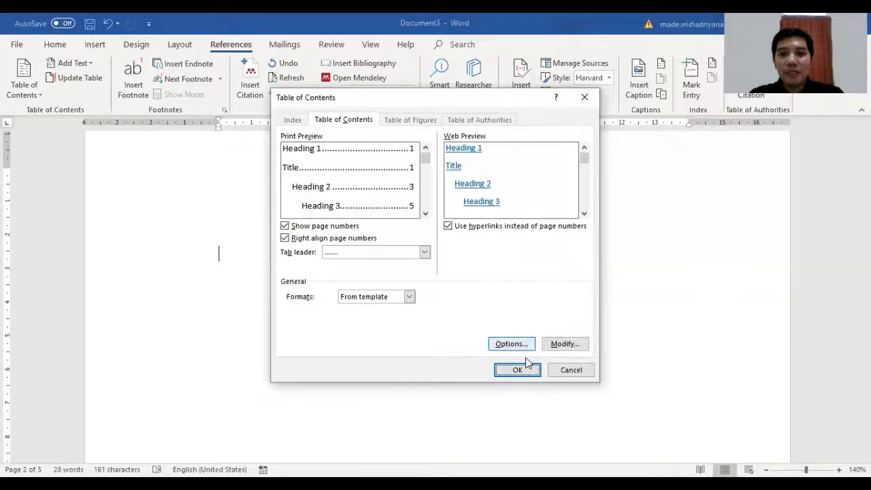
click(518, 370)
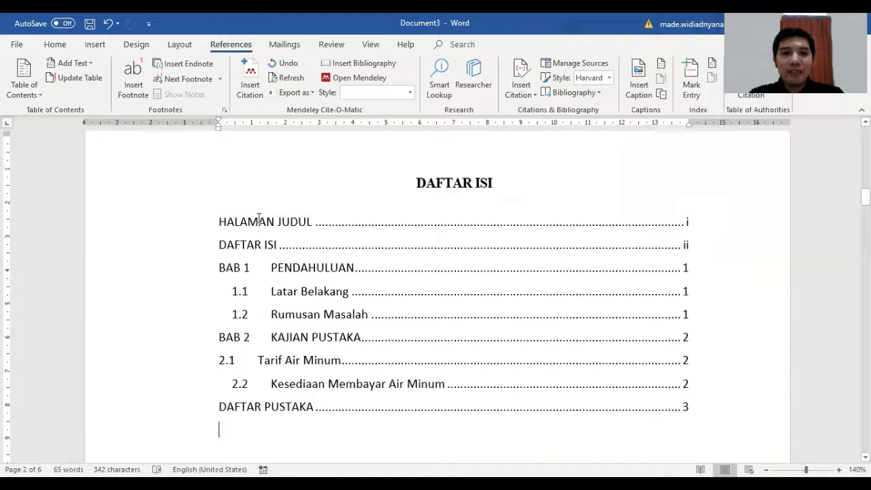
- Format all table of contents entries in Times New Roman at 12 pt
drag(219, 221, 691, 404)
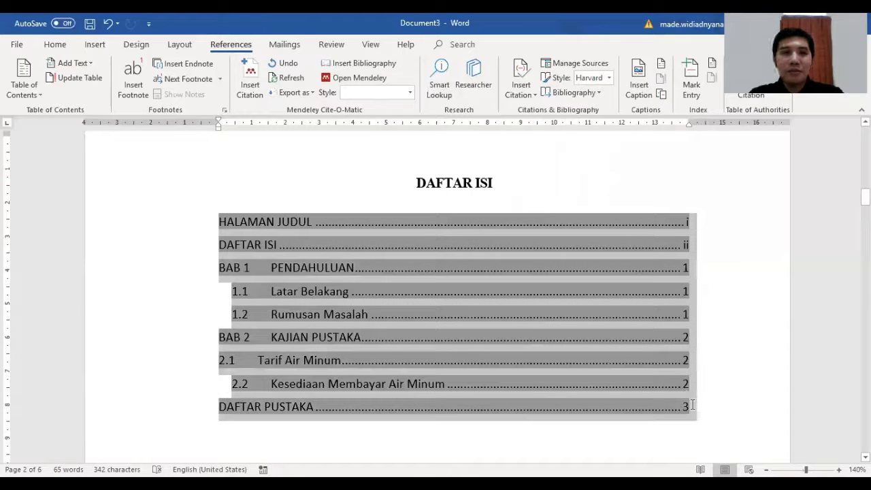
click(60, 45)
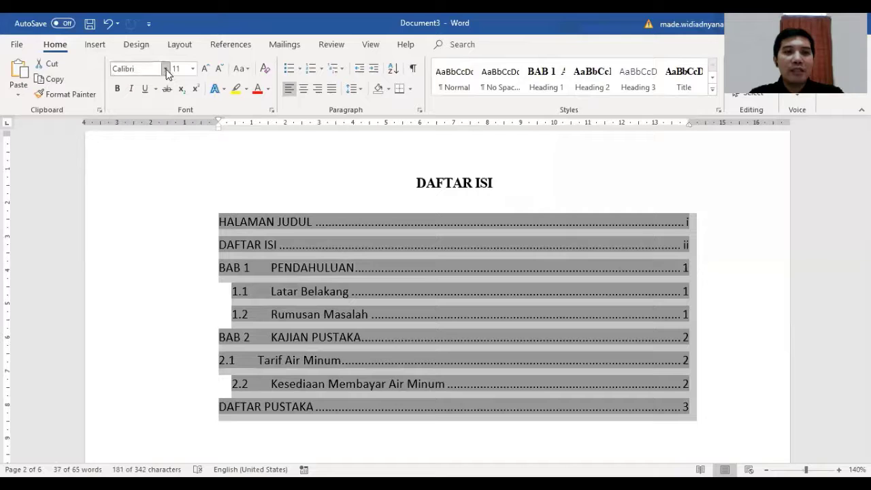
click(165, 68)
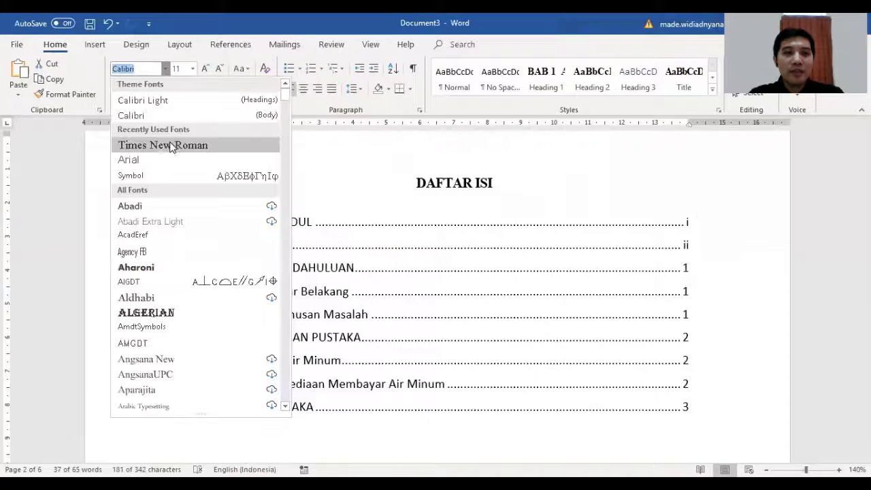
click(171, 142)
click(192, 68)
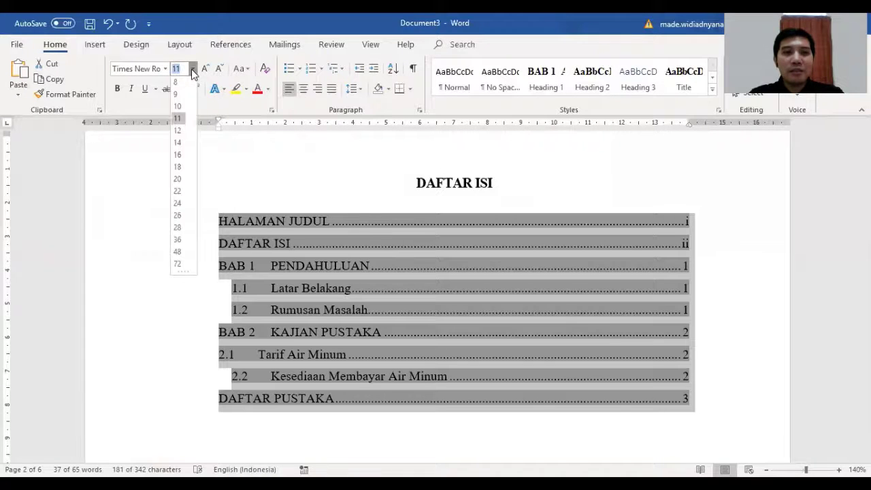
click(175, 132)
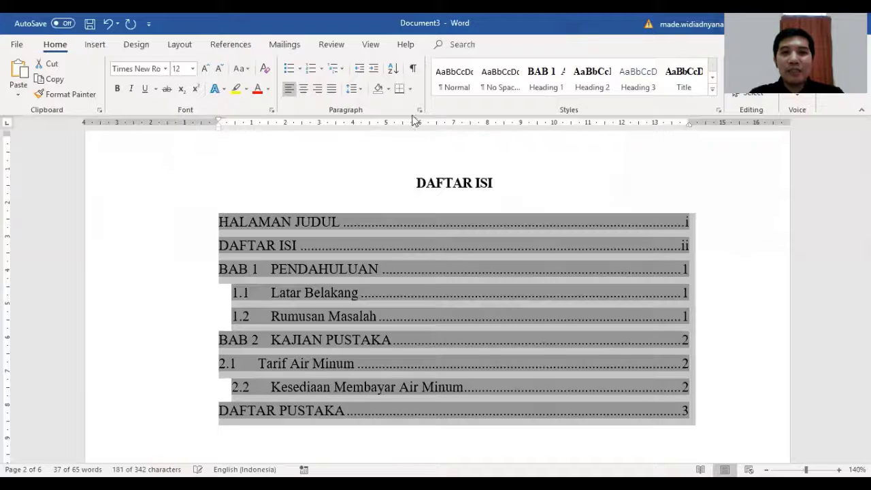
- Set the table of contents entries to 1,5 lines spacing with 6 pt after each paragraph and check the list
click(419, 109)
click(463, 270)
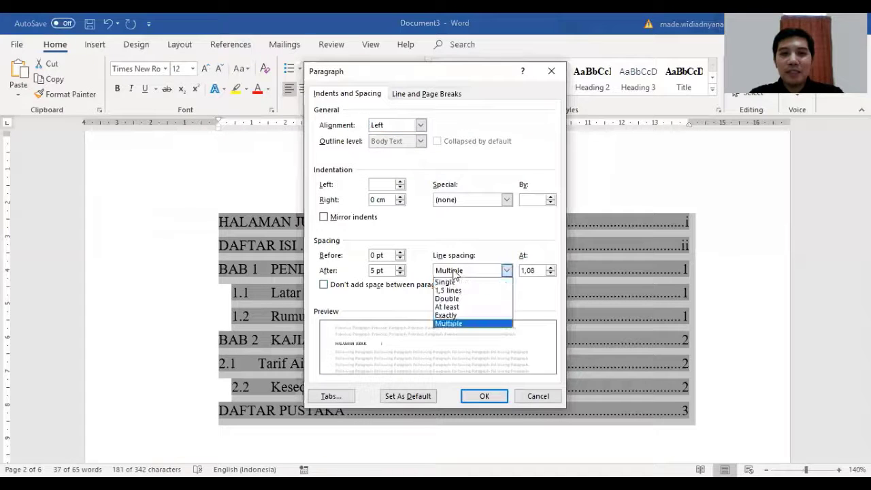
click(449, 290)
click(401, 268)
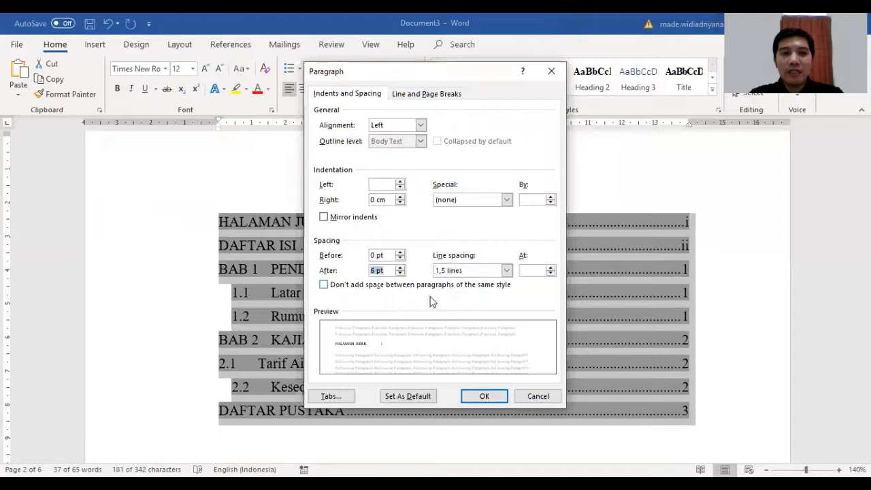
click(496, 395)
click(504, 183)
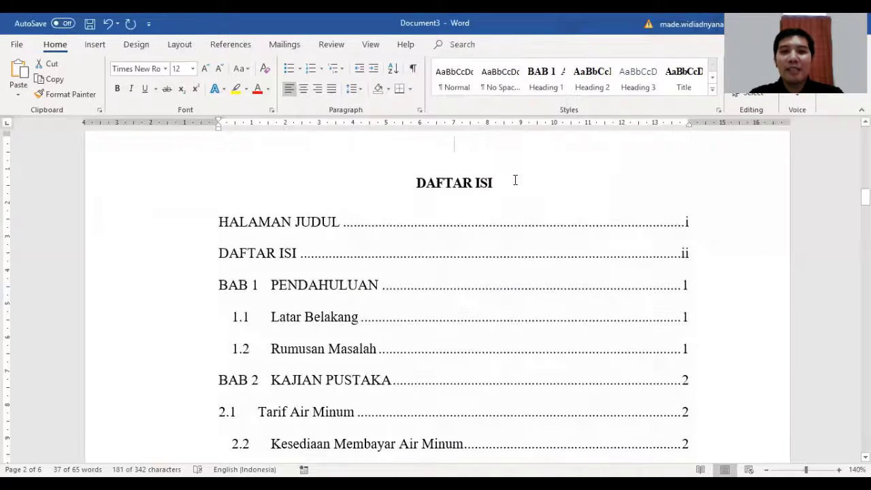
scroll(125, 204, down, 4)
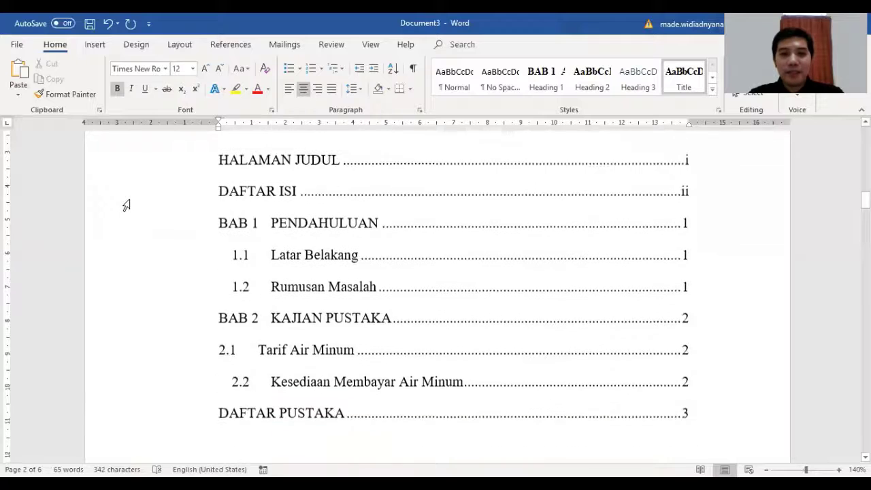
scroll(122, 204, up, 4)
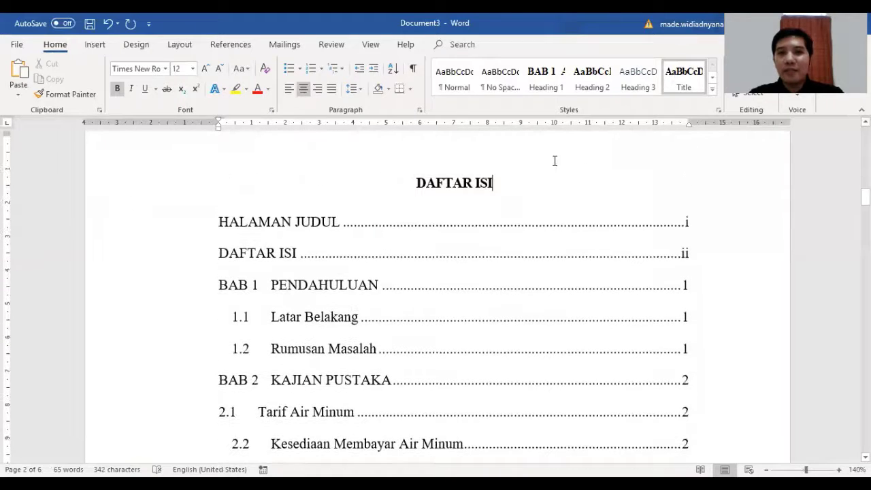